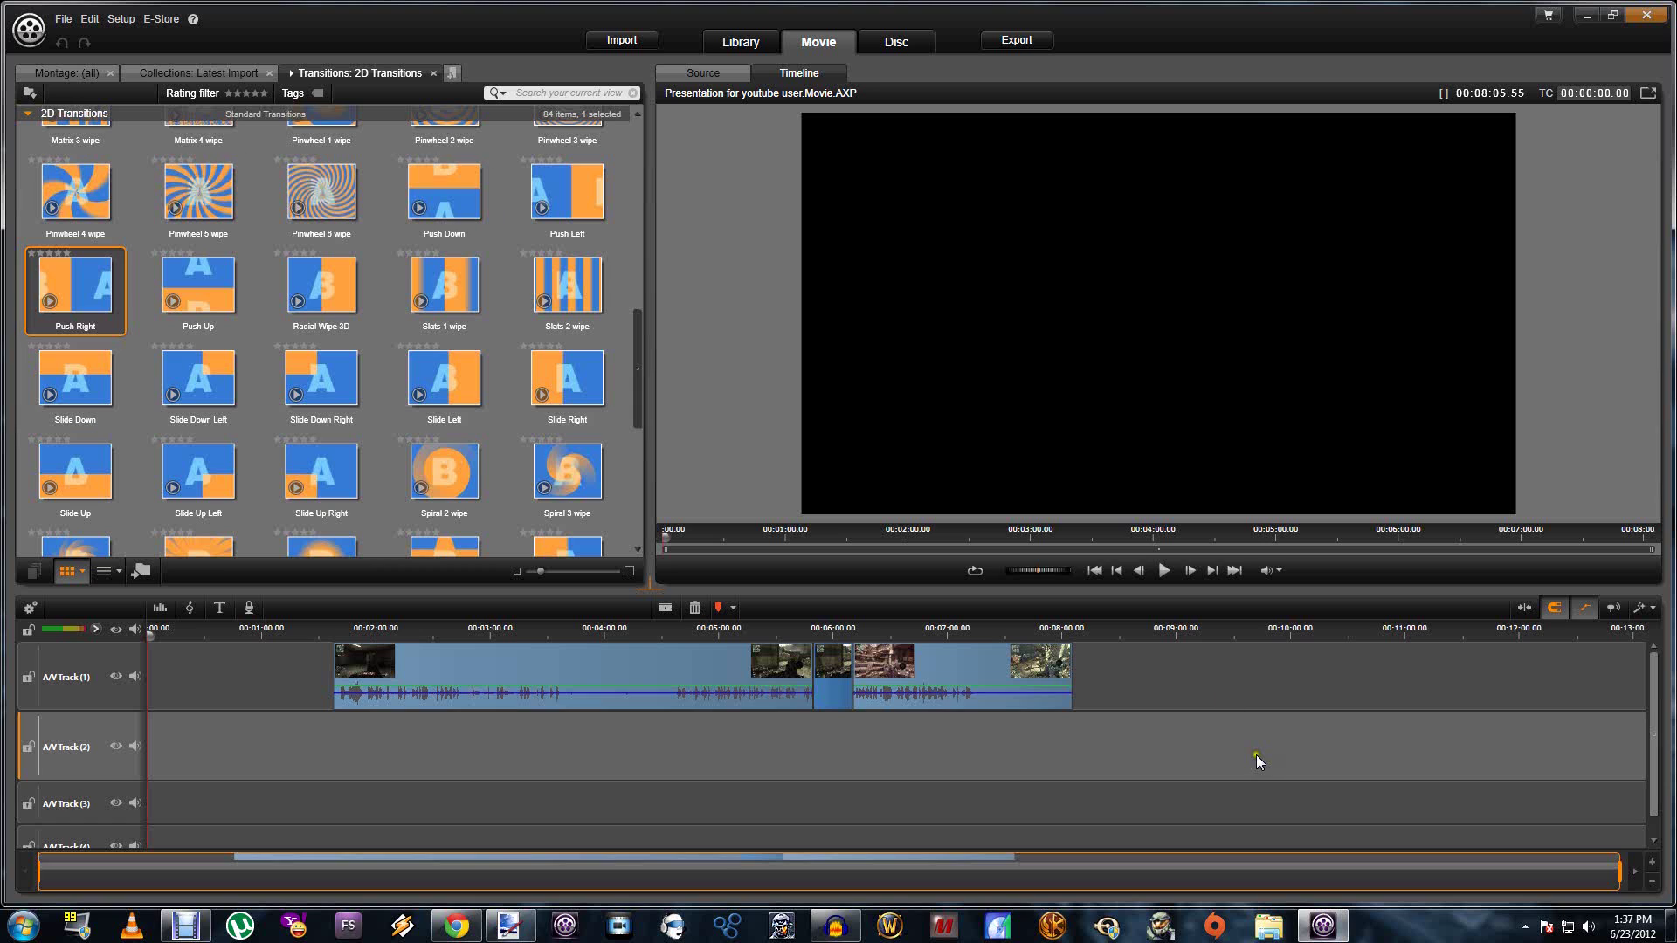
# Move the playhead to 00:05:49.11, just before the end of the long first clip on A/V Track (1)
pyautogui.moveTo(519, 937)
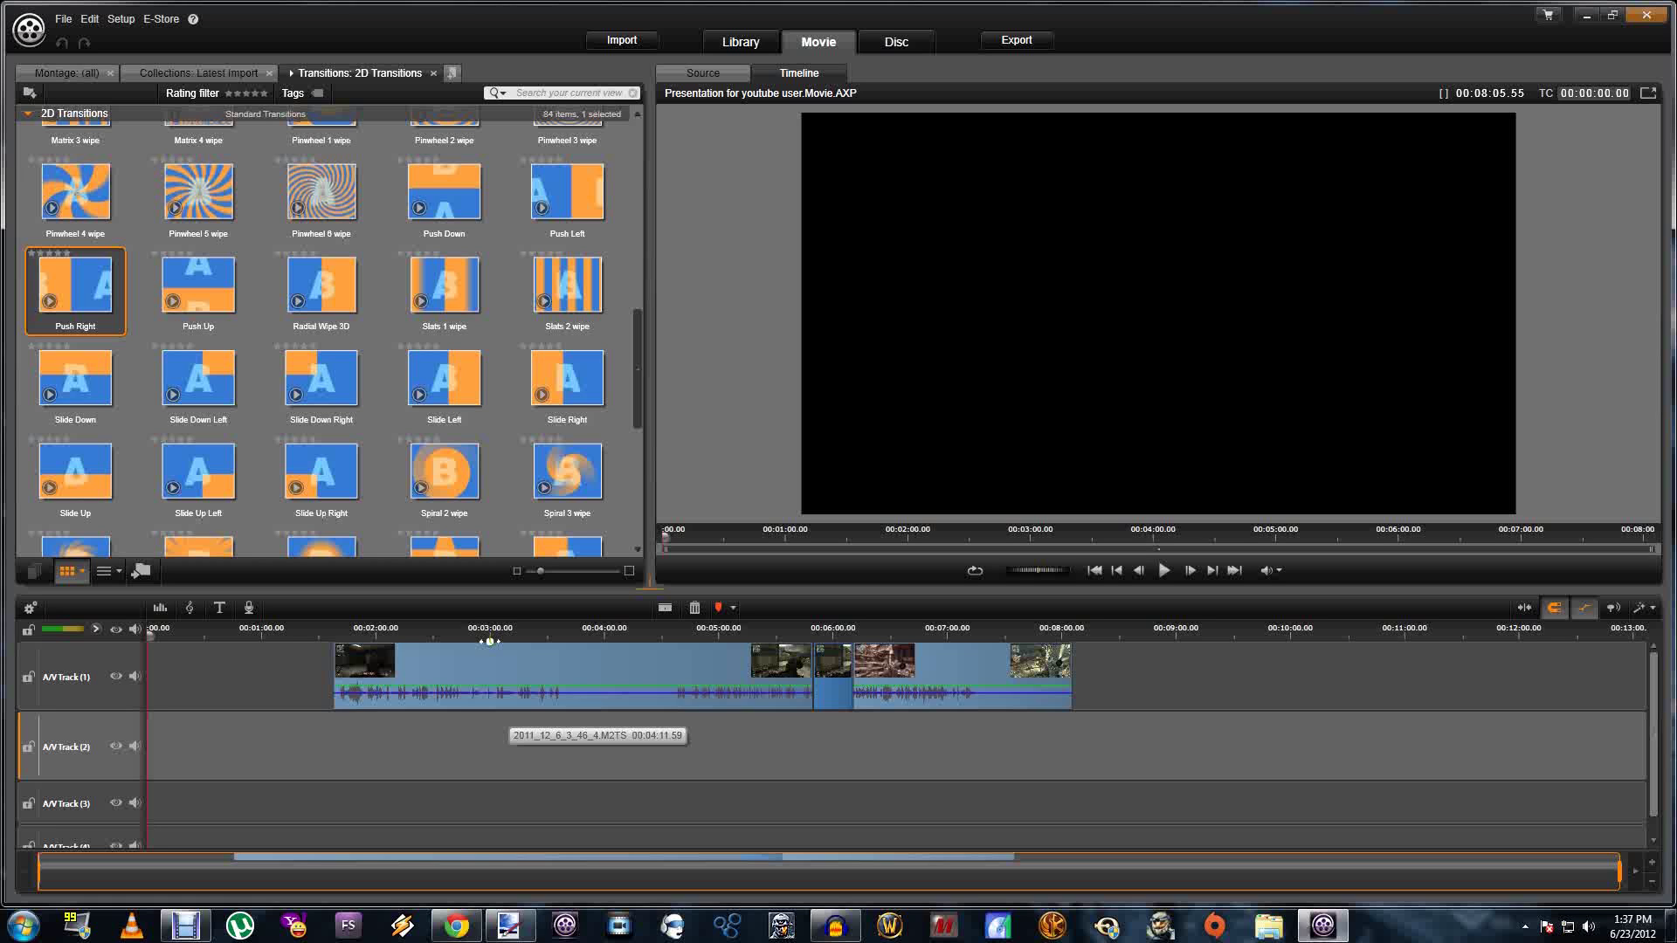
pyautogui.scroll(-3, 703, 650)
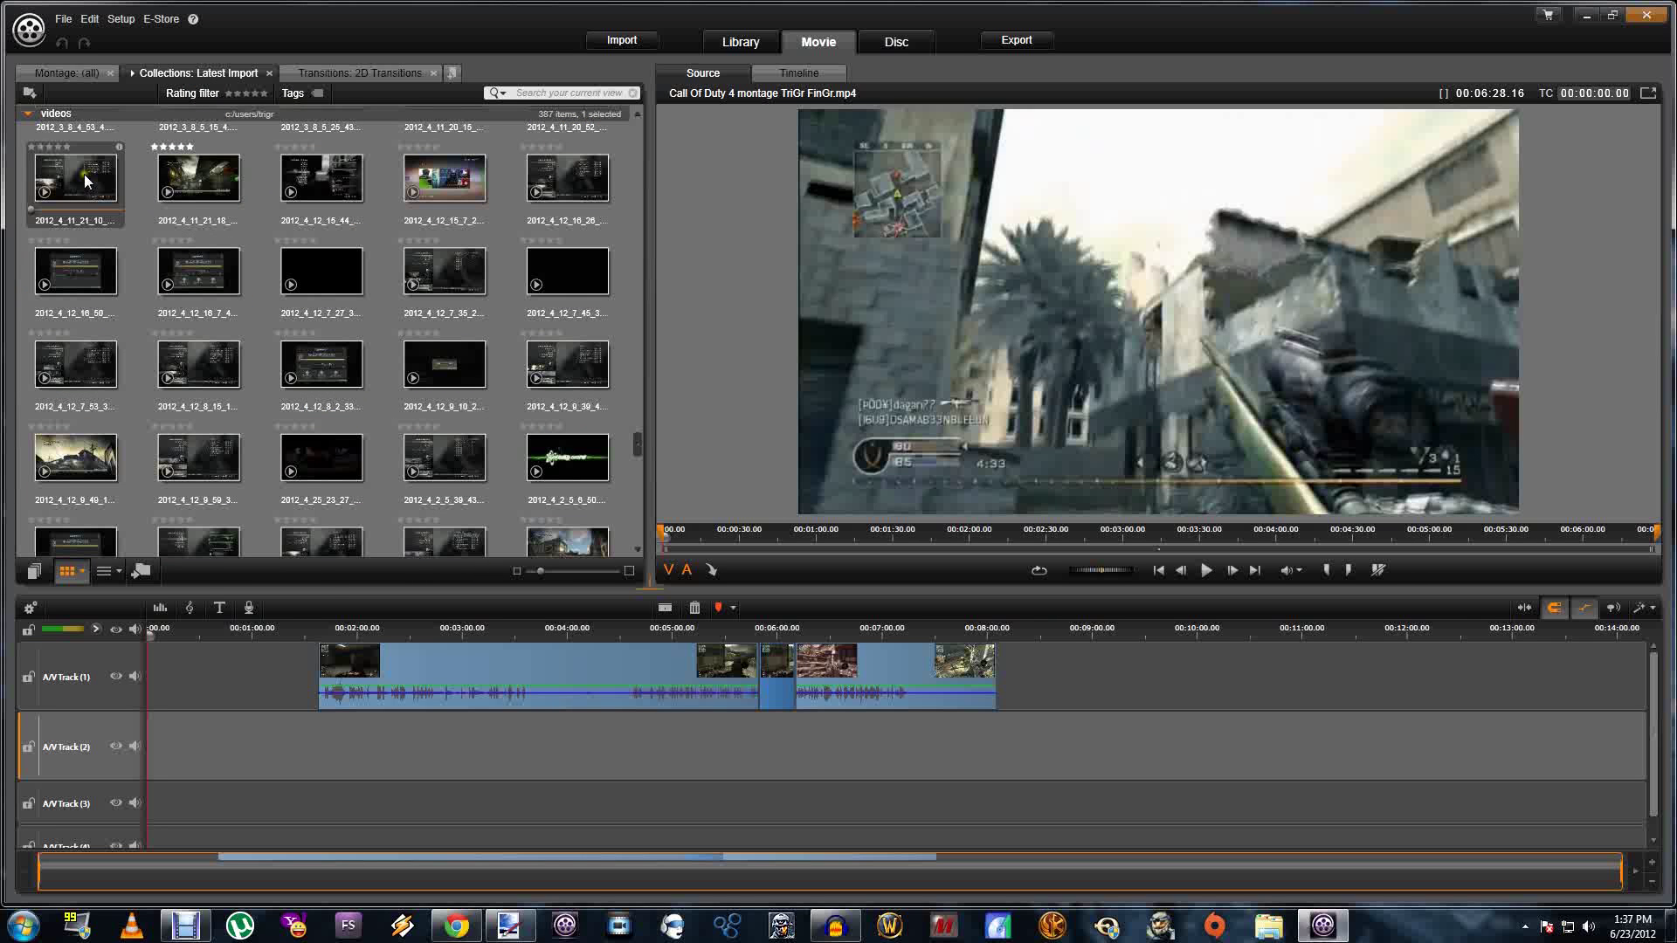
pyautogui.moveTo(317, 629); pyautogui.dragTo(1672, 566)
pyautogui.click(710, 631)
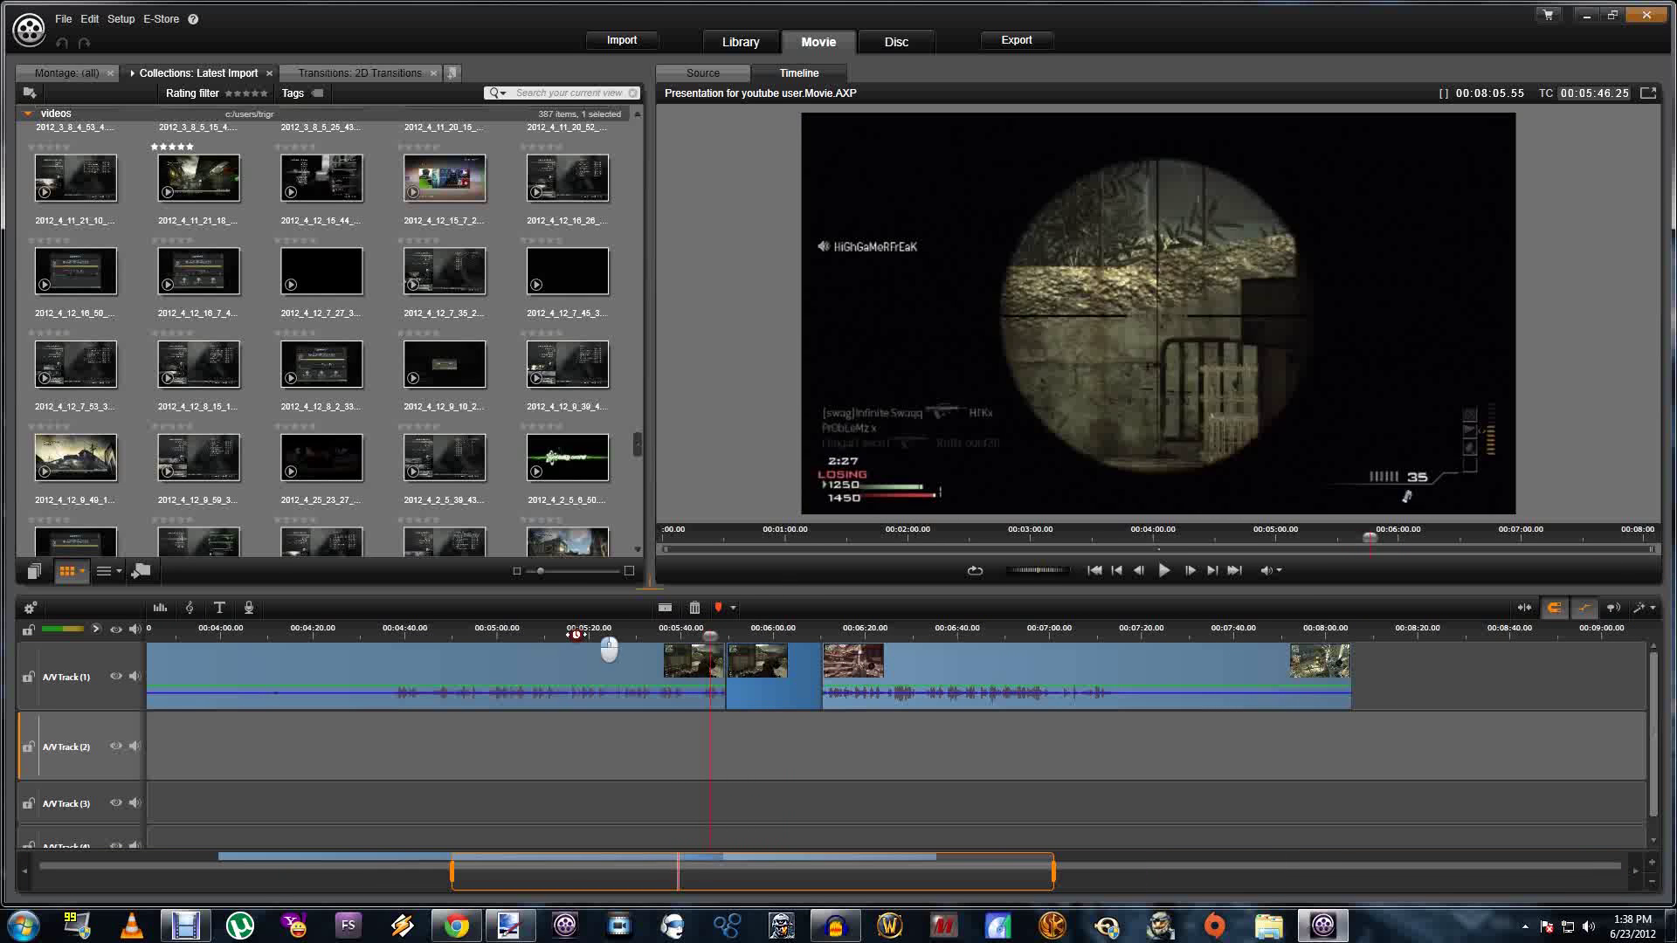
pyautogui.scroll(5, 710, 631)
pyautogui.scroll(5, 1031, 643)
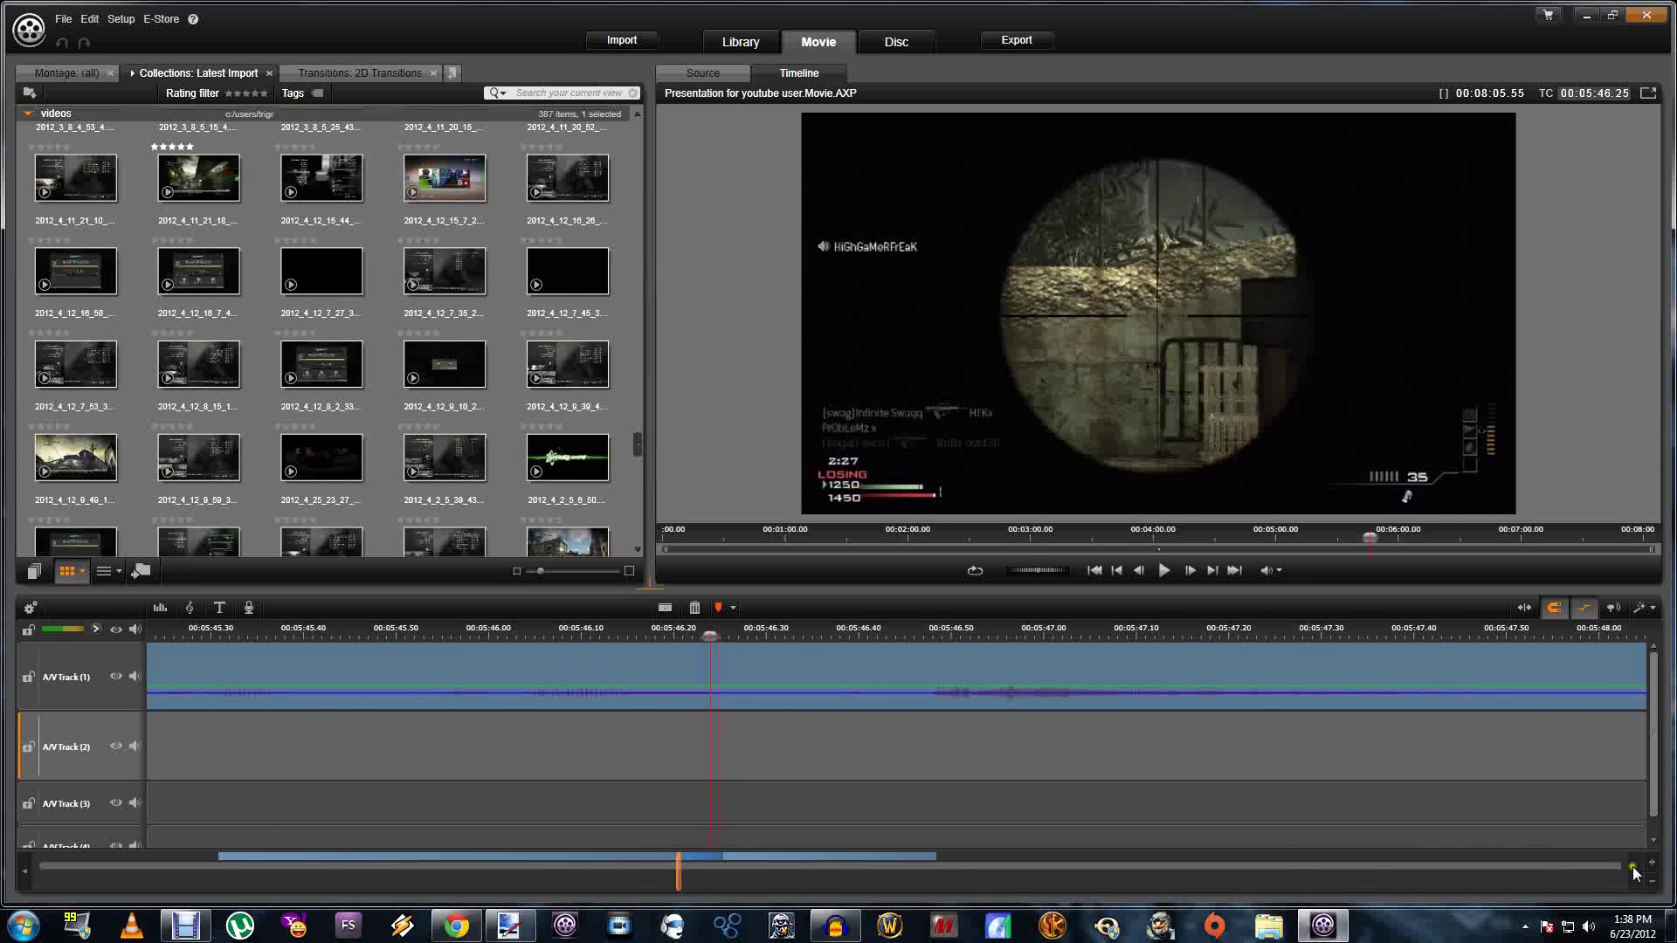
pyautogui.click(1633, 868)
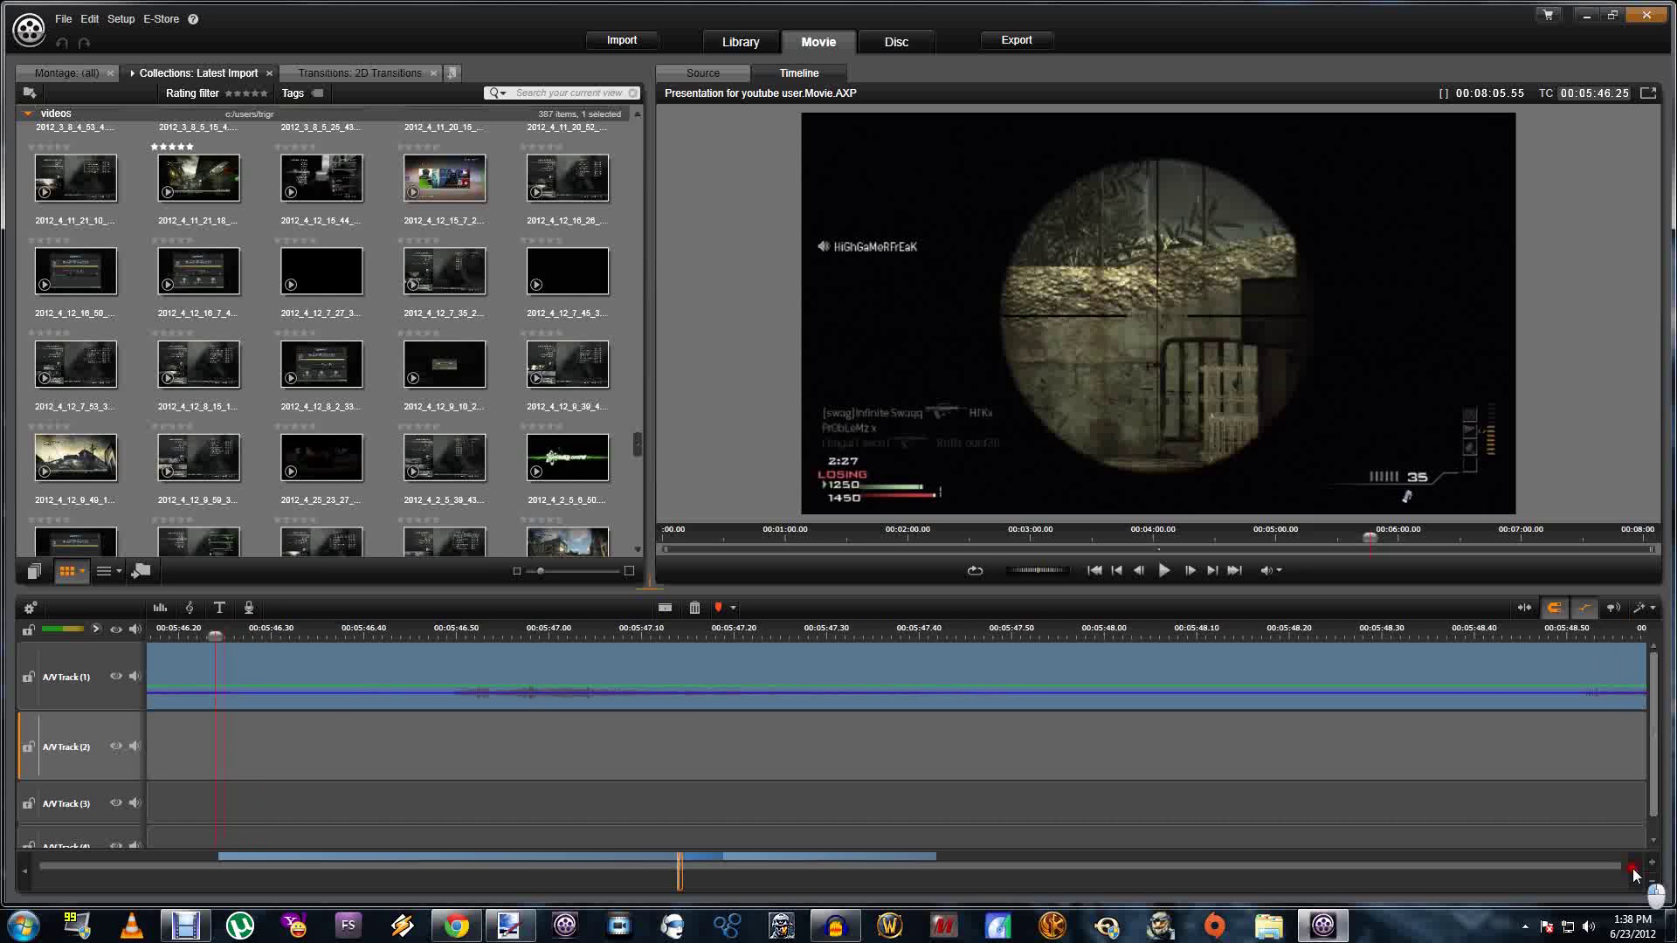
pyautogui.moveTo(1634, 873); pyautogui.dragTo(1628, 878)
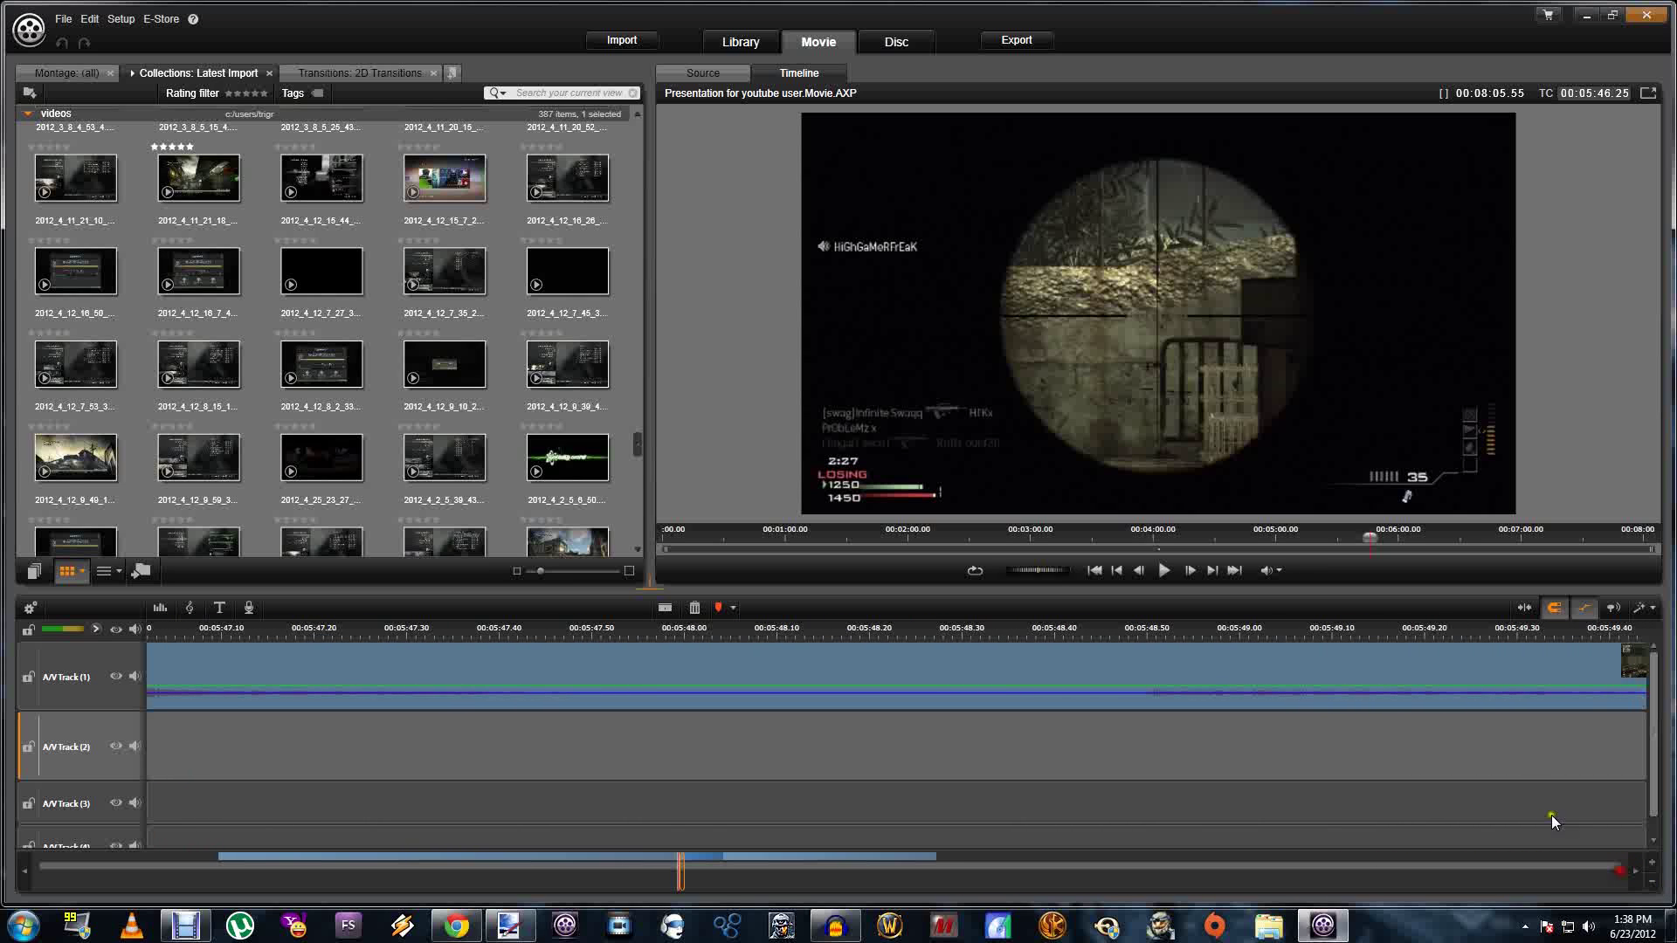
pyautogui.moveTo(1341, 631); pyautogui.dragTo(966, 647)
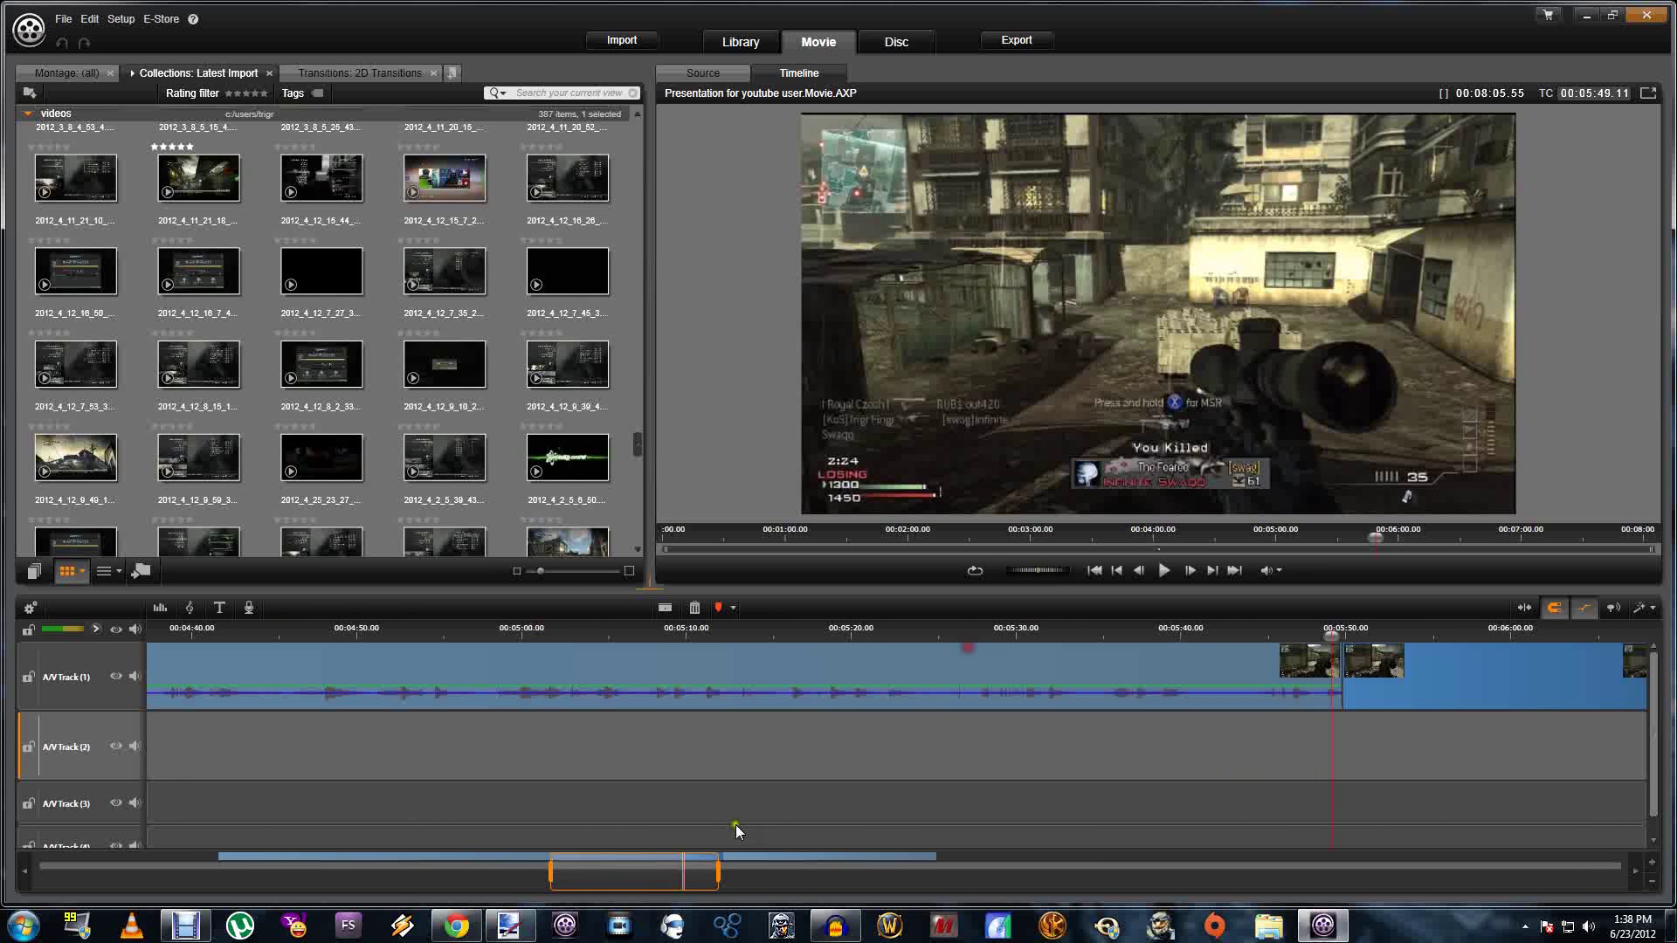
# Place the playhead at 00:05:49.49, at the start of the one-frame clip on A/V Track (1)
pyautogui.moveTo(665, 872); pyautogui.dragTo(765, 872)
pyautogui.moveTo(338, 621); pyautogui.dragTo(1512, 646)
pyautogui.click(1329, 635)
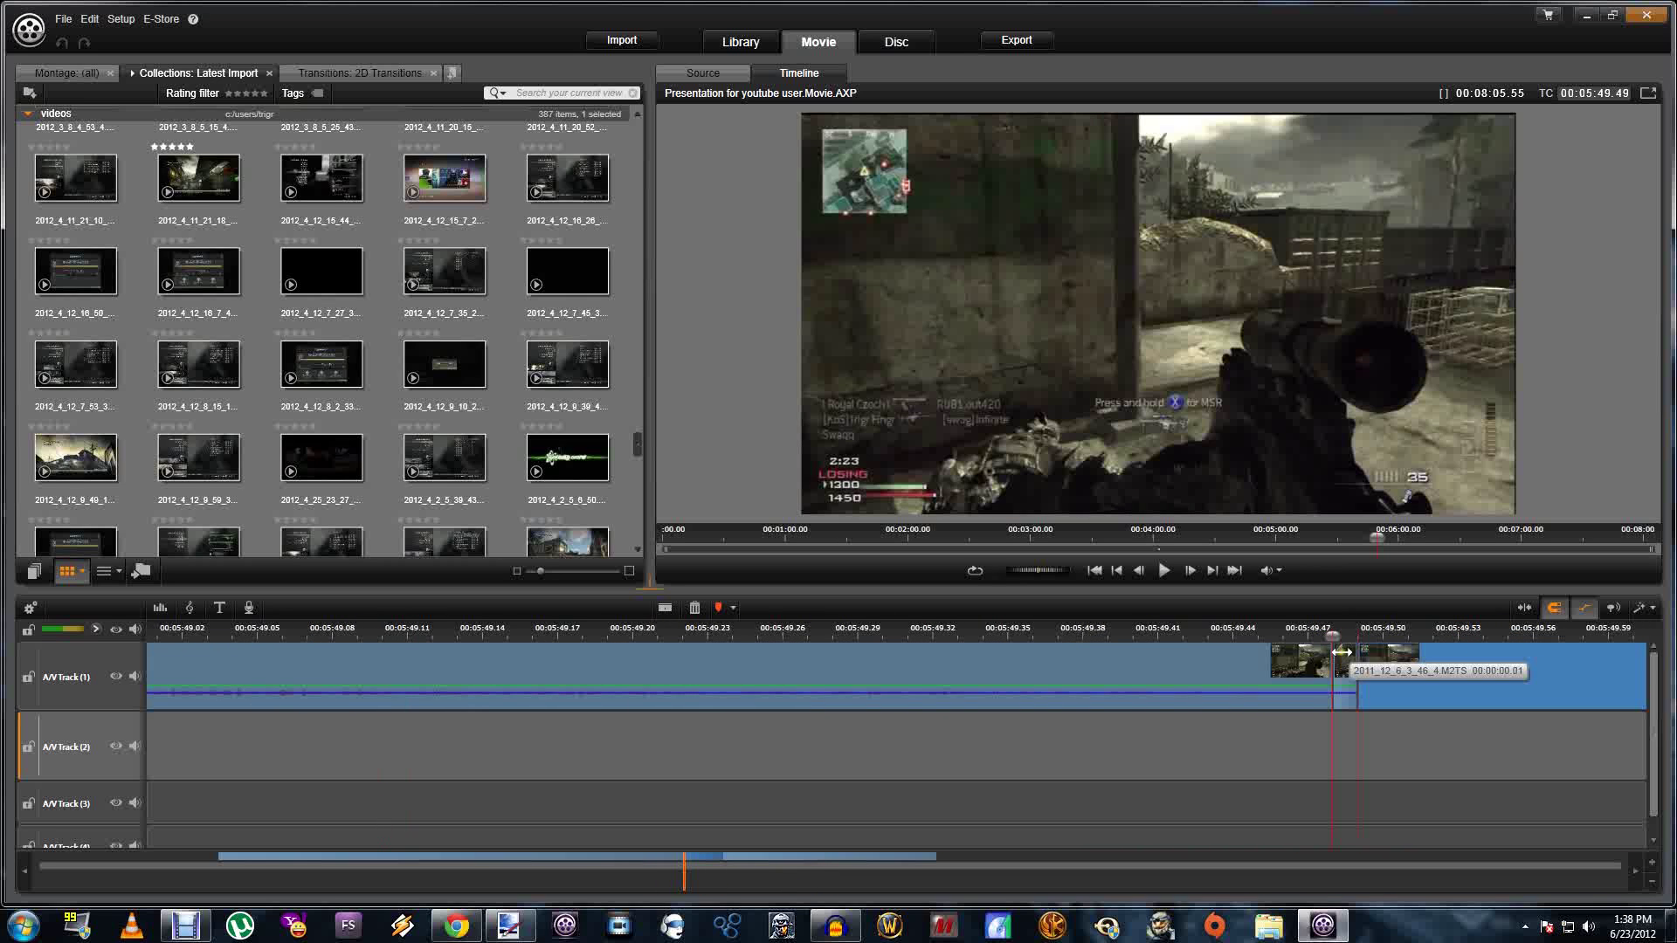
pyautogui.moveTo(1334, 642)
pyautogui.mouseDown()
pyautogui.moveTo(1443, 639)
pyautogui.moveTo(1338, 639)
pyautogui.mouseUp()
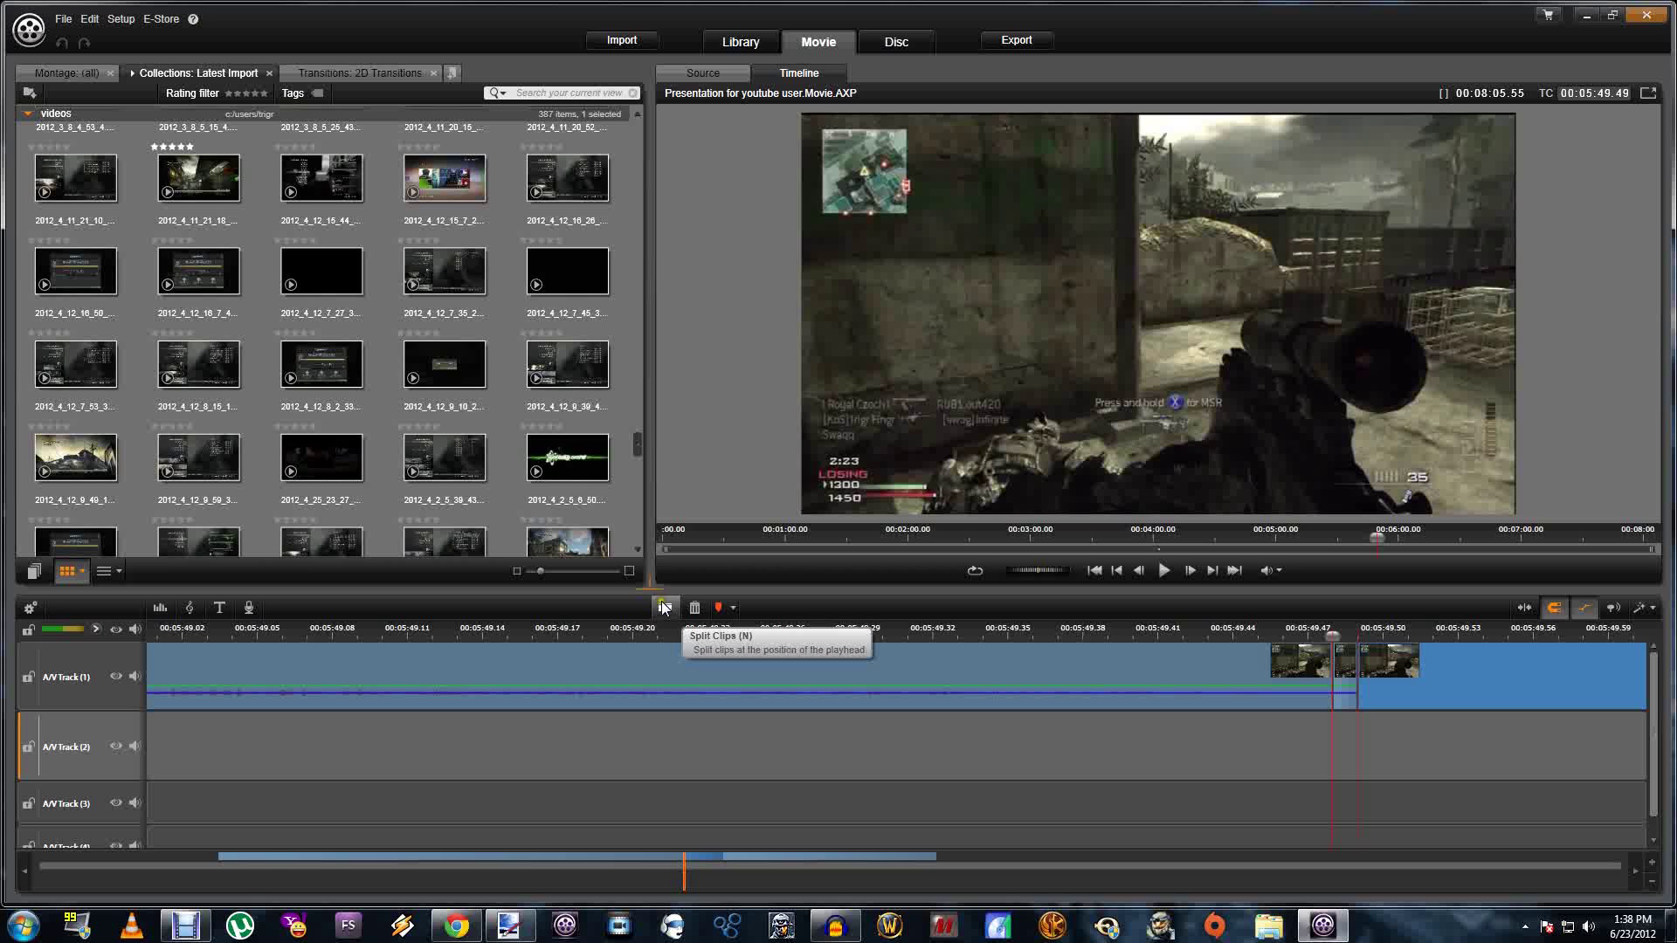
pyautogui.moveTo(1478, 630); pyautogui.dragTo(1311, 627)
pyautogui.scroll(5, 1264, 638)
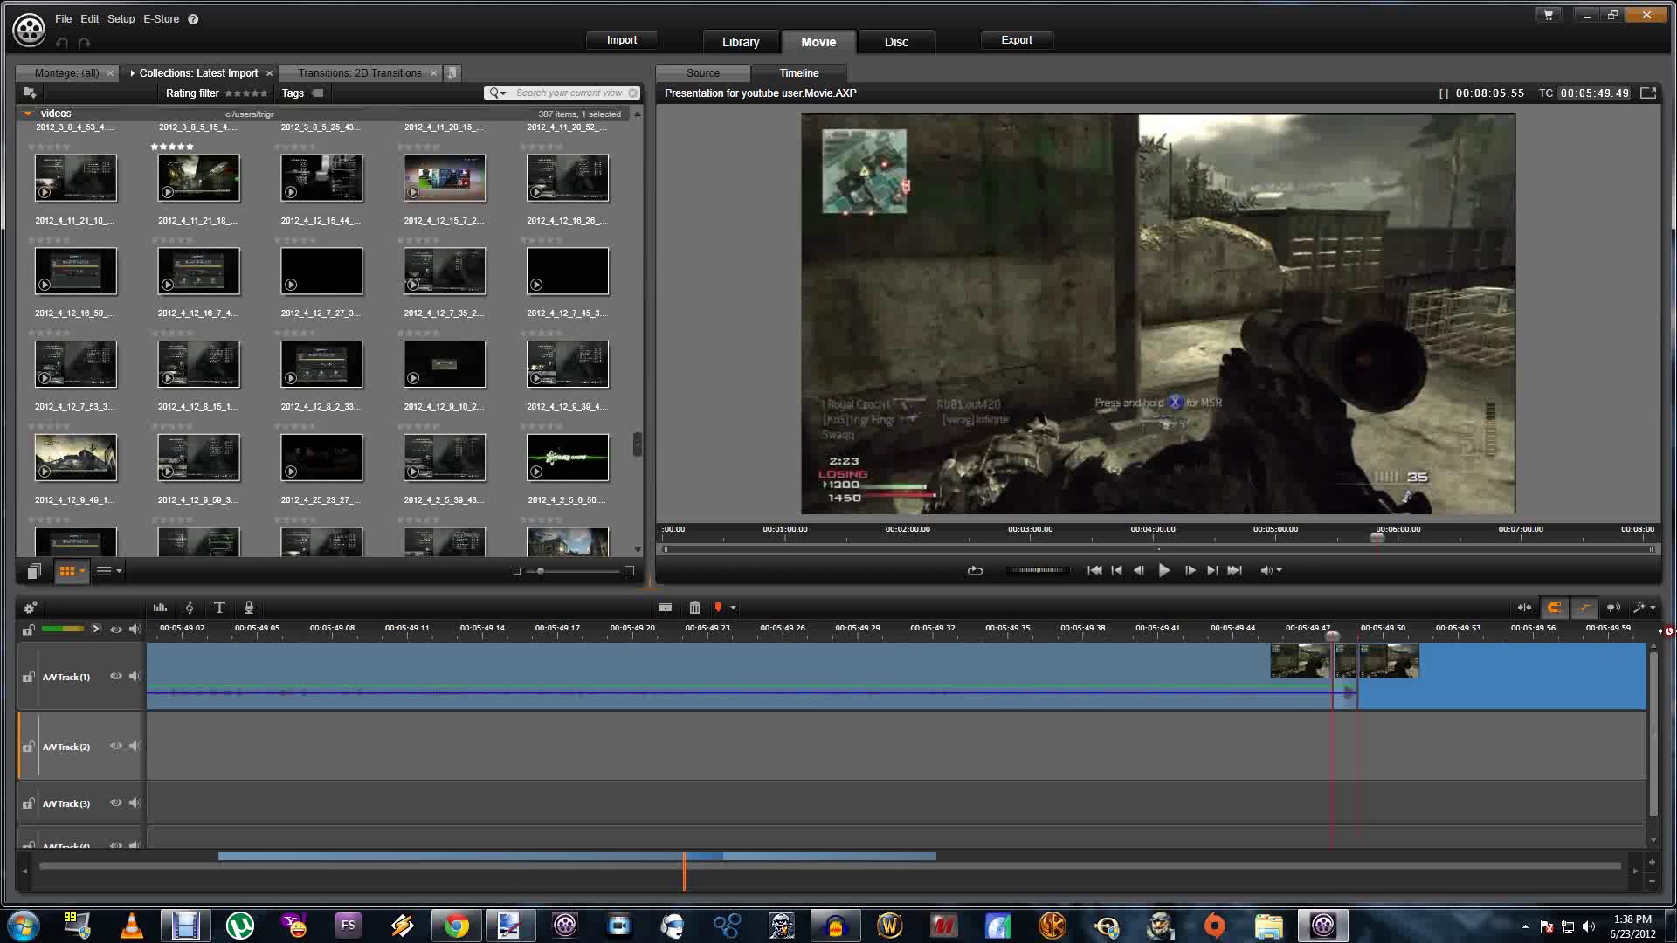
# Open the one-frame clip in the Effects Editor and apply a full-frame Snapshot correction with the 16:9 (square pixels) aspect ratio
pyautogui.rightClick(1346, 669)
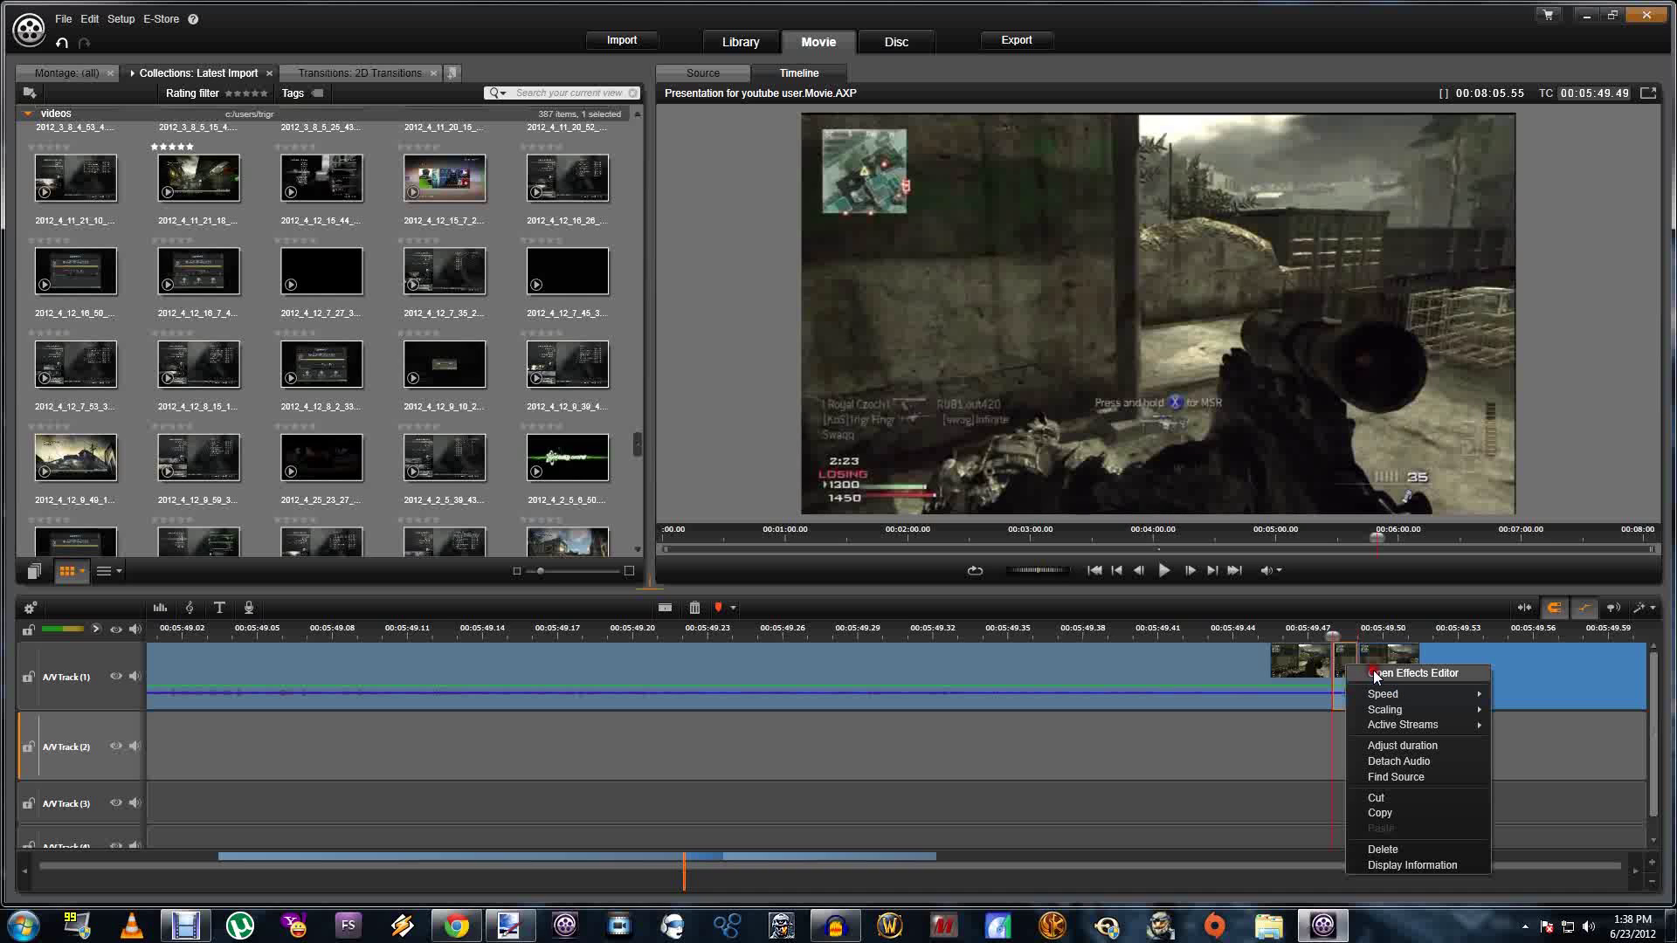
pyautogui.click(1378, 675)
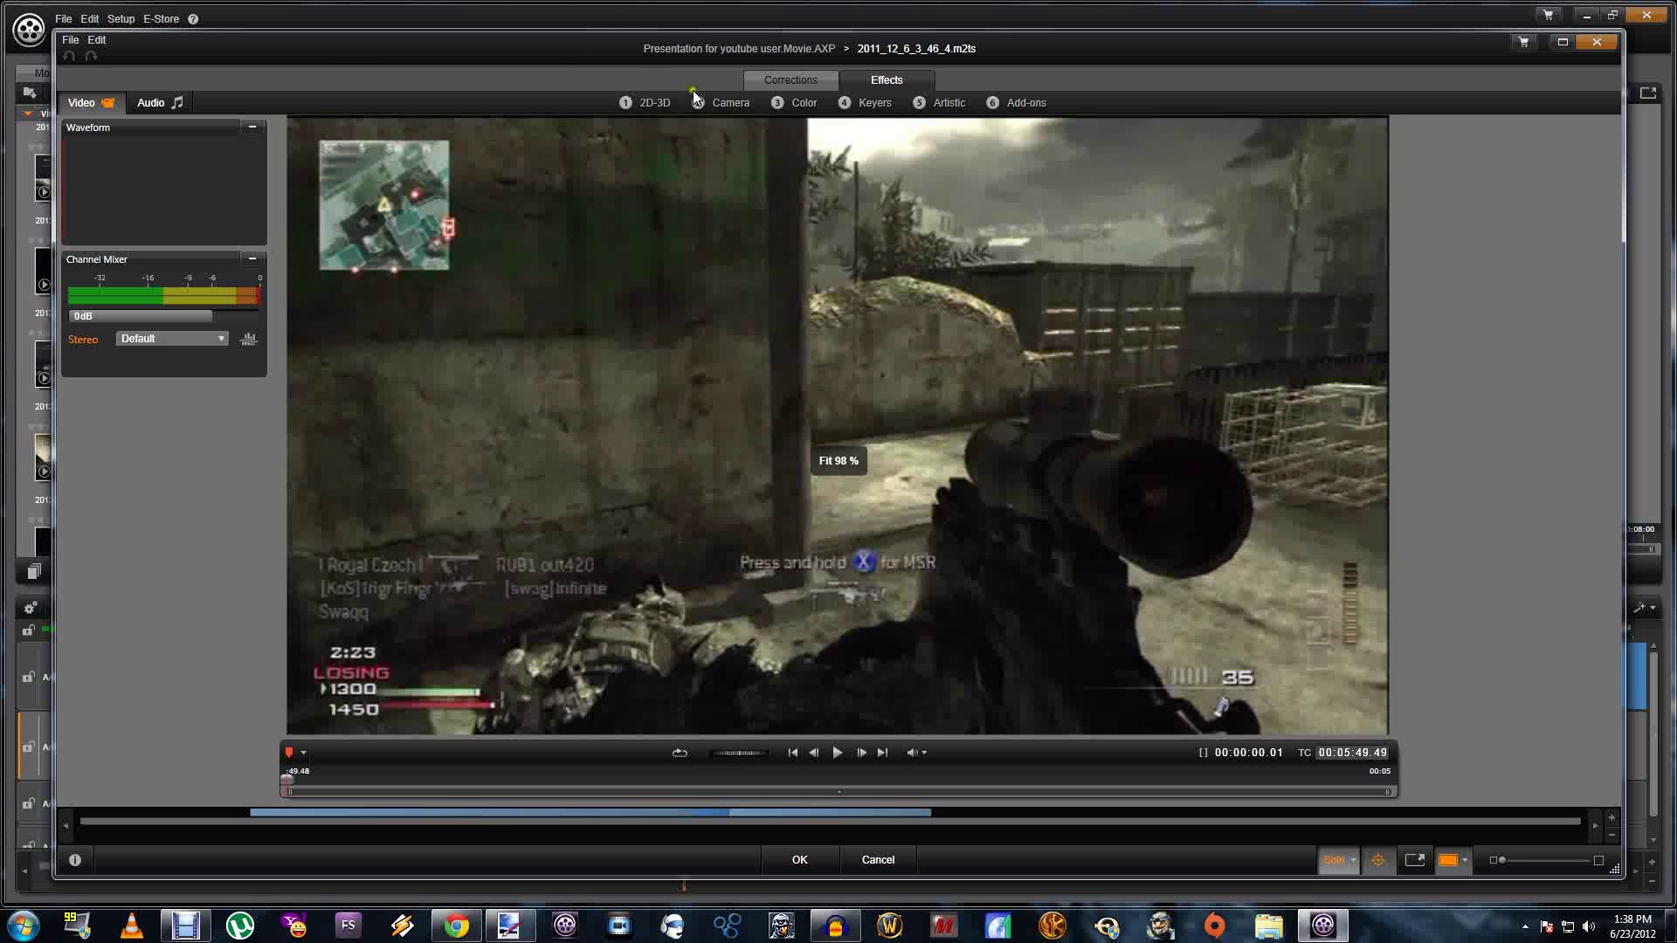
pyautogui.click(783, 77)
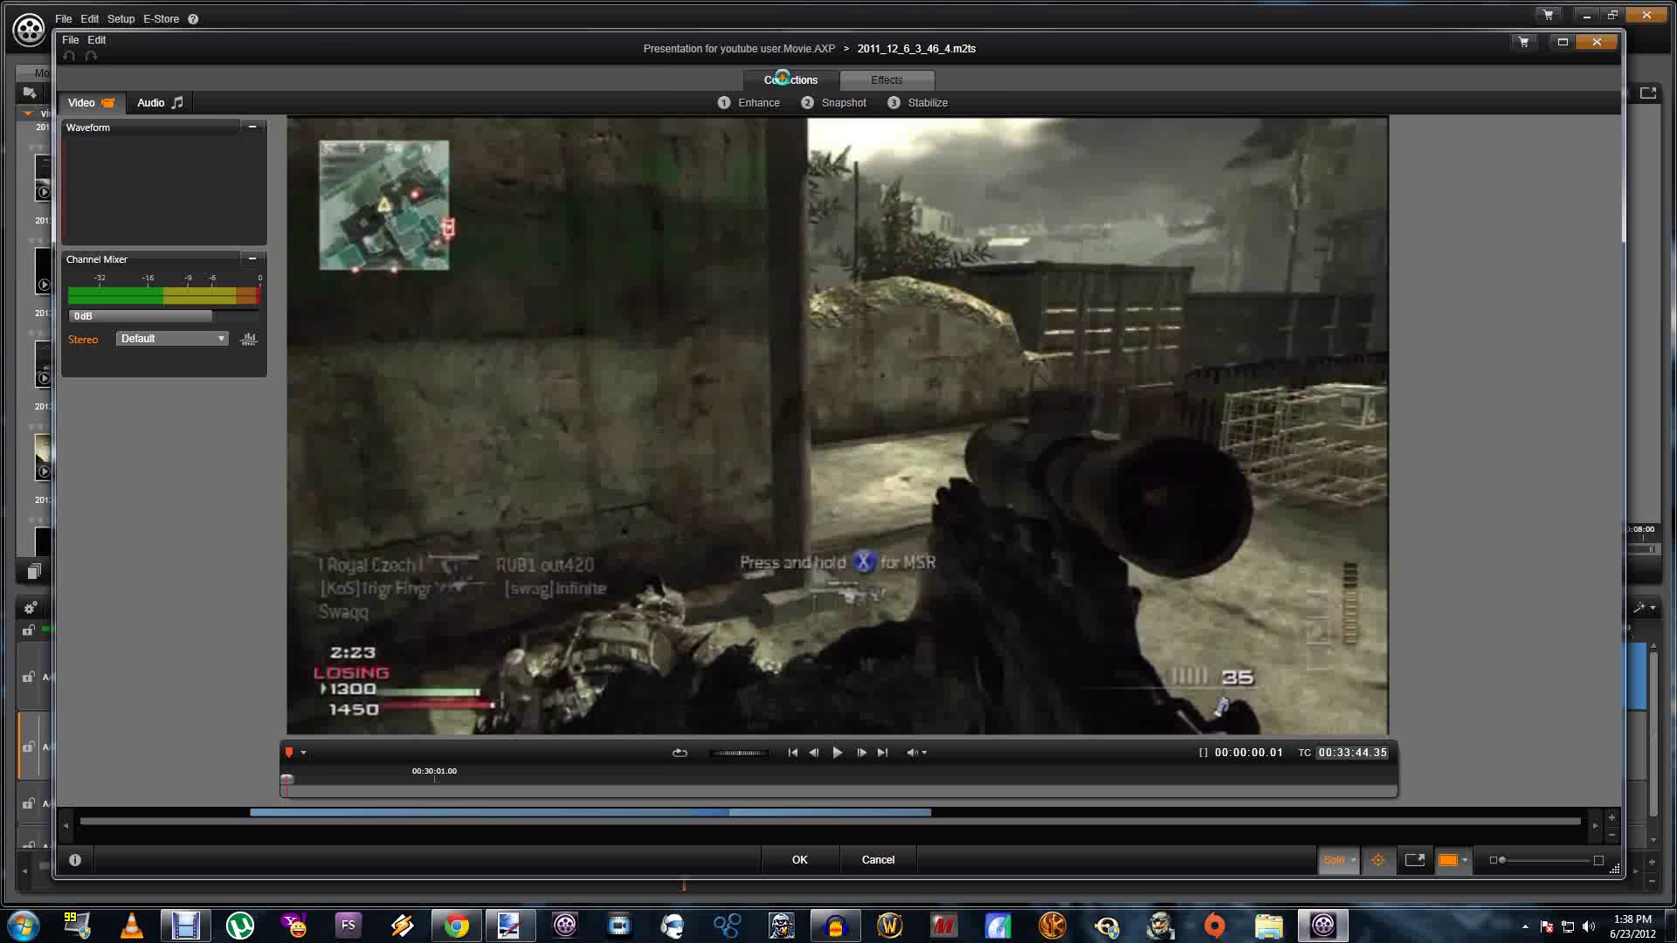
pyautogui.click(841, 101)
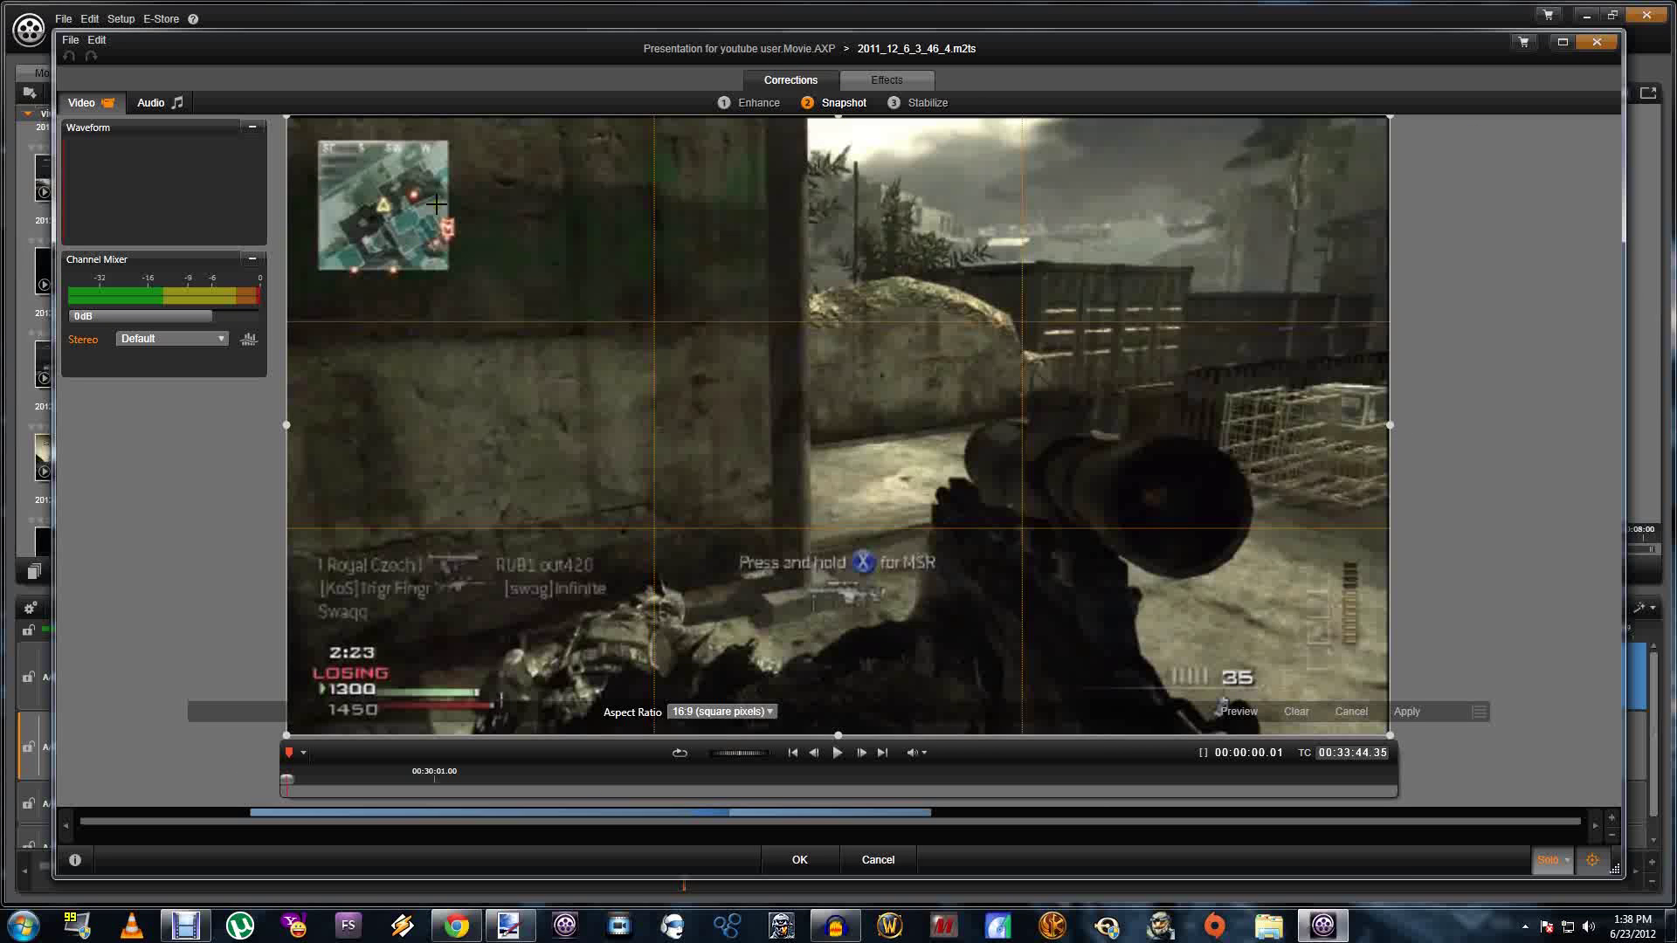
pyautogui.click(1408, 712)
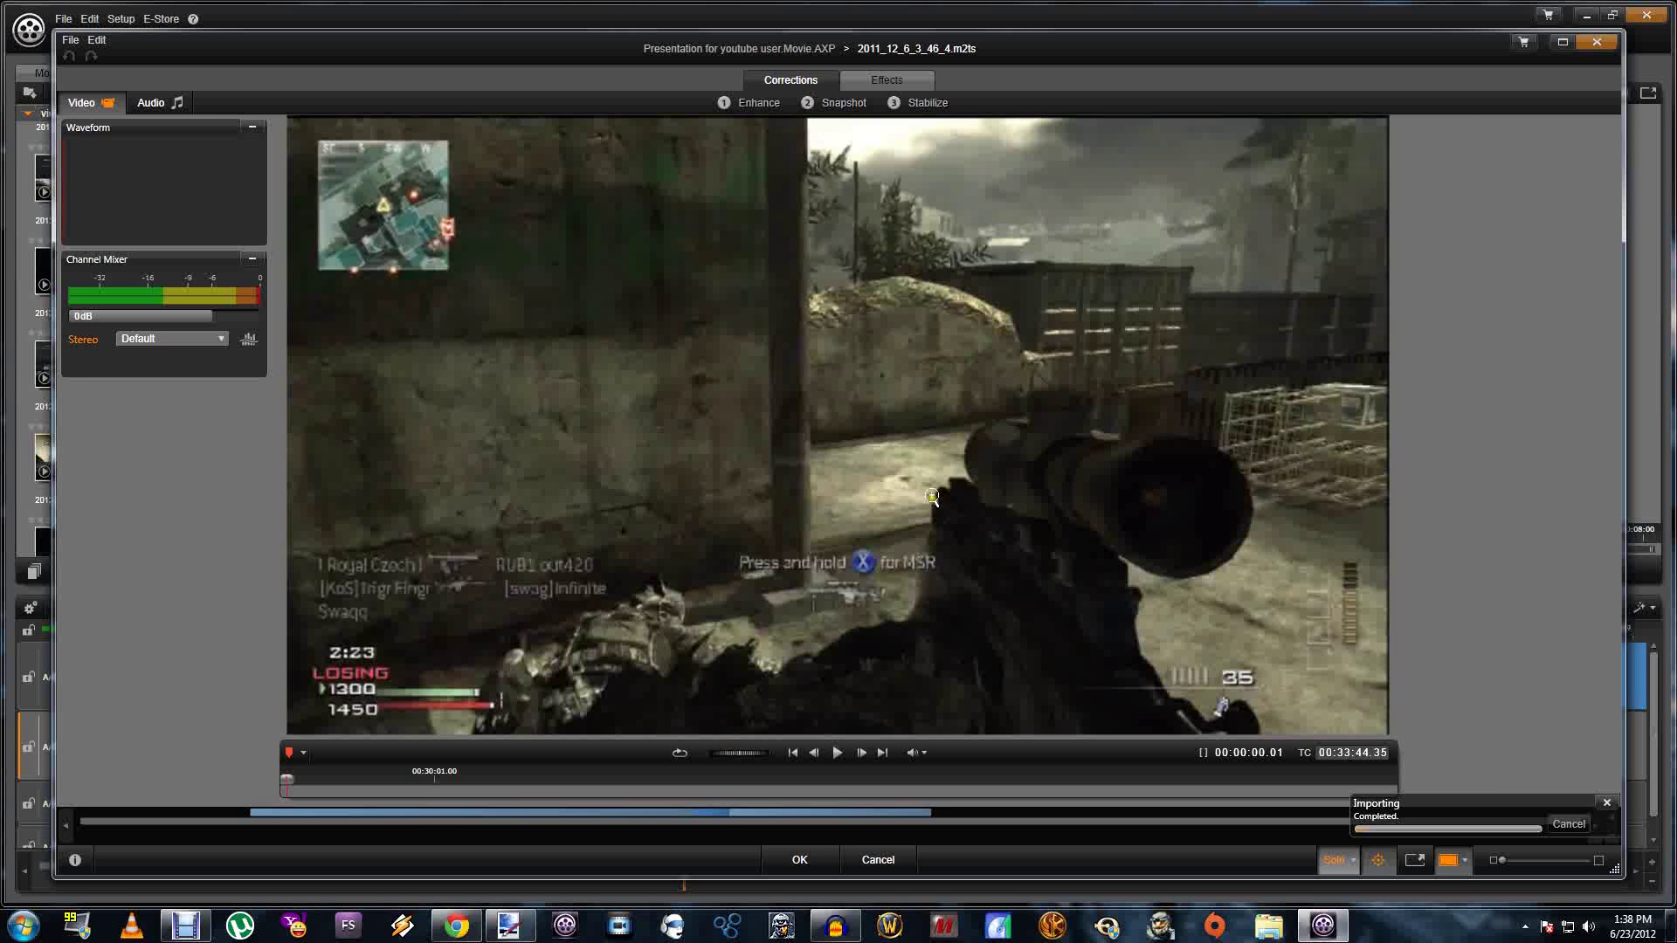
# Close the clip's effects editor and look through the Windows Pictures library for the saved snapshot
pyautogui.click(23, 924)
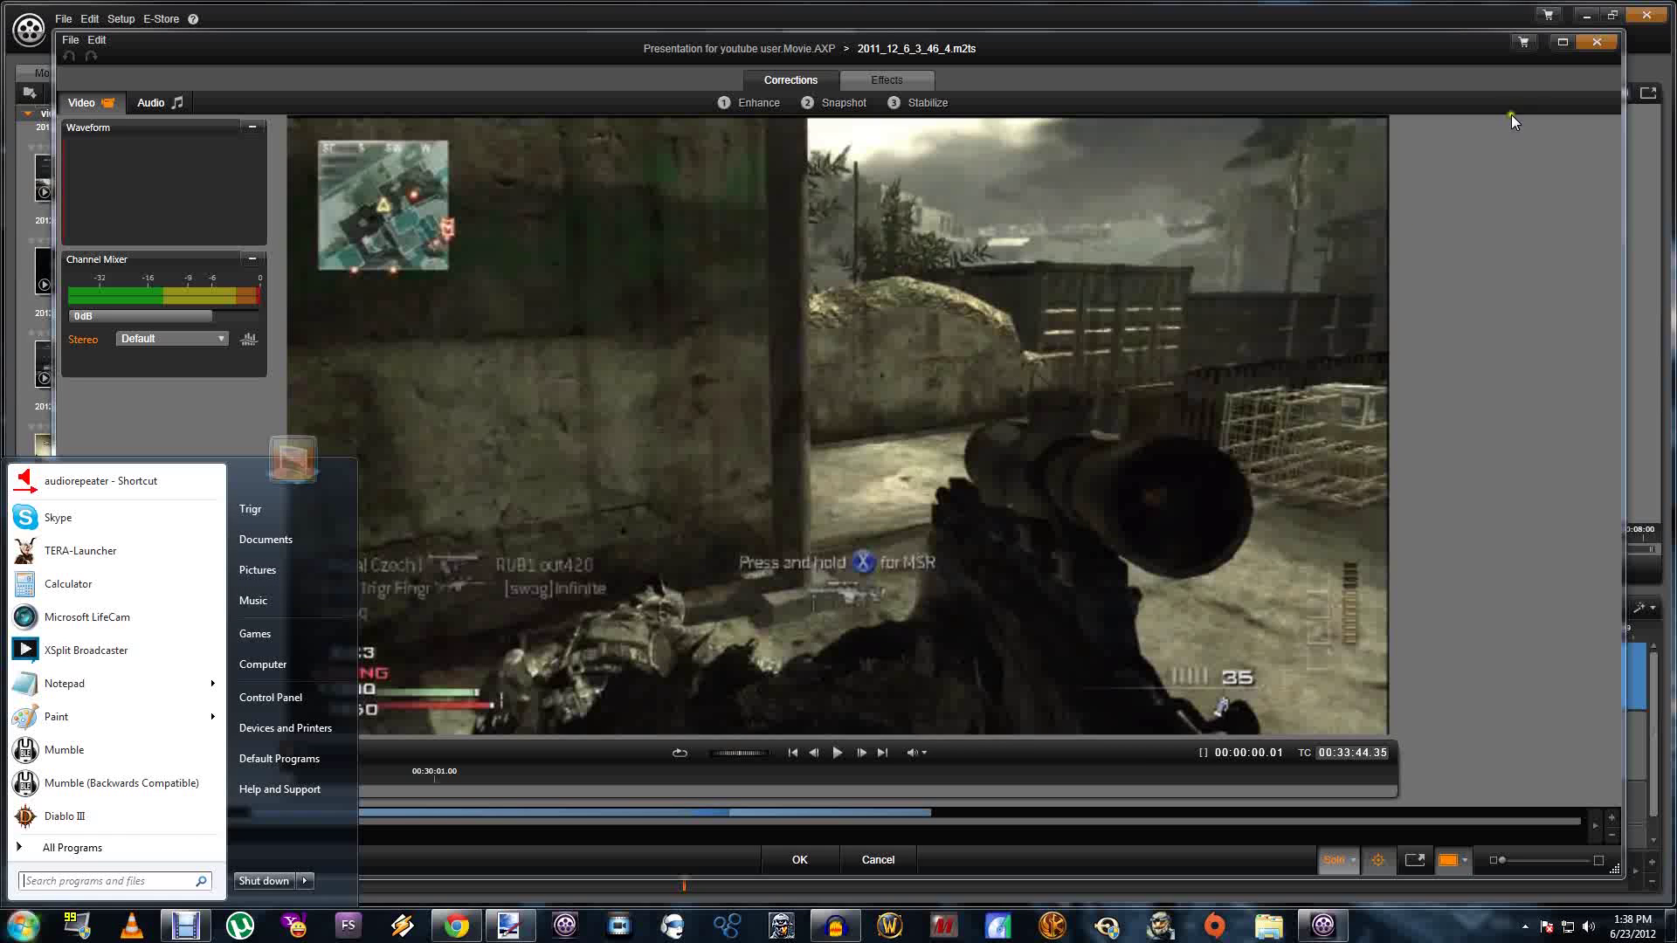
pyautogui.click(1586, 48)
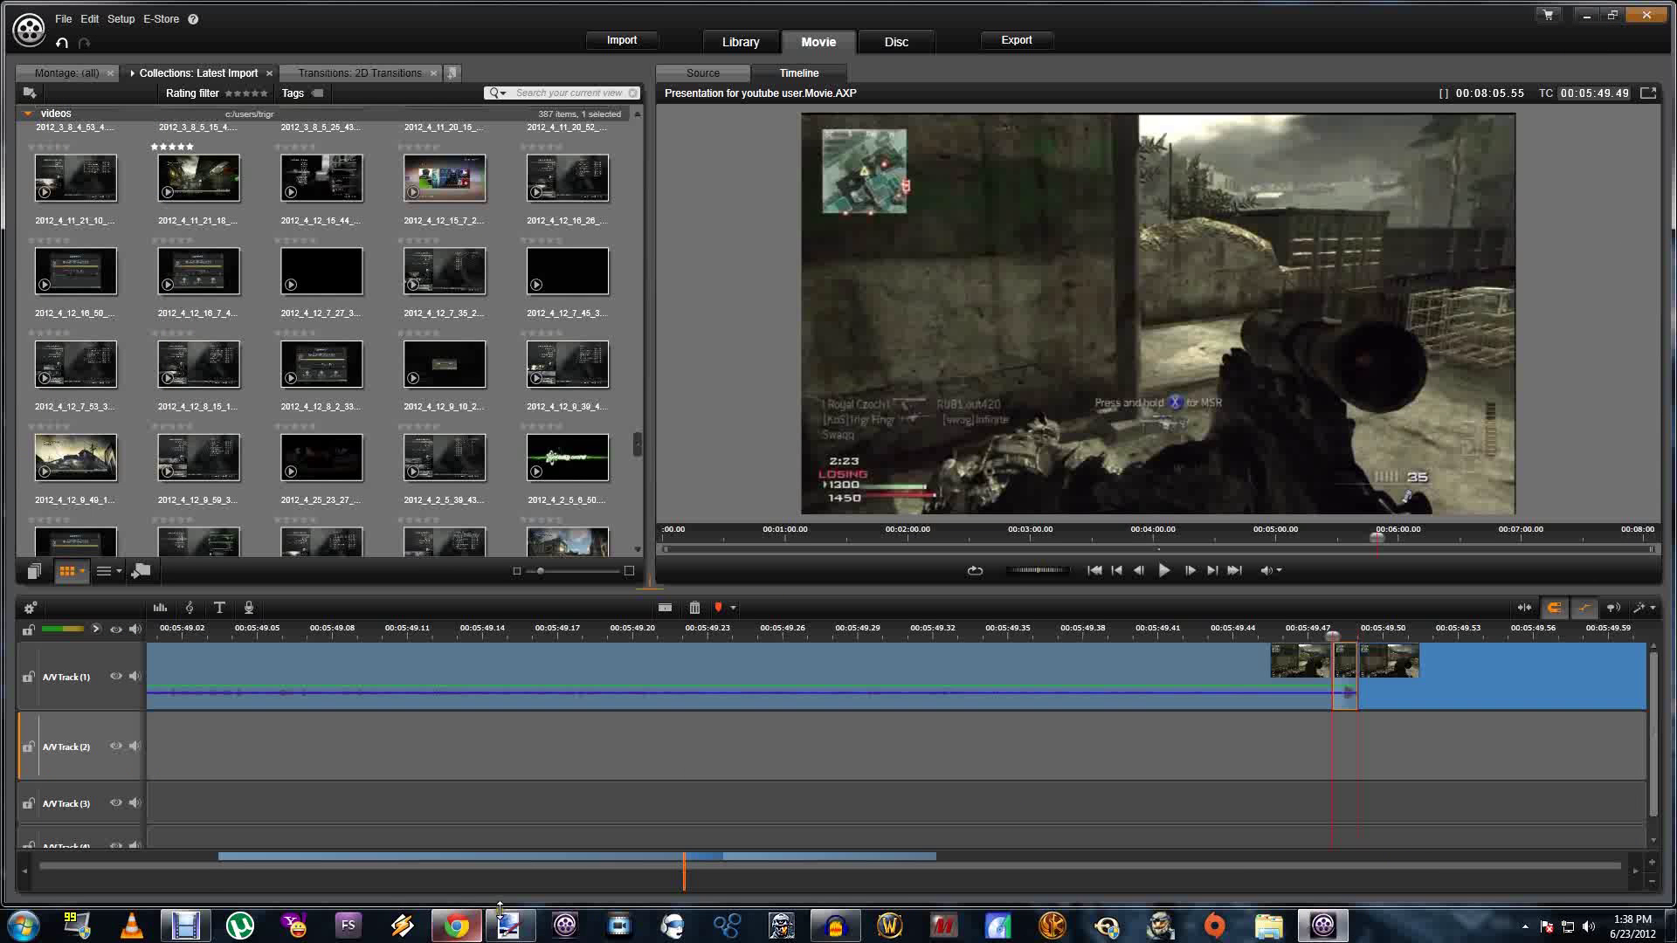
pyautogui.click(22, 925)
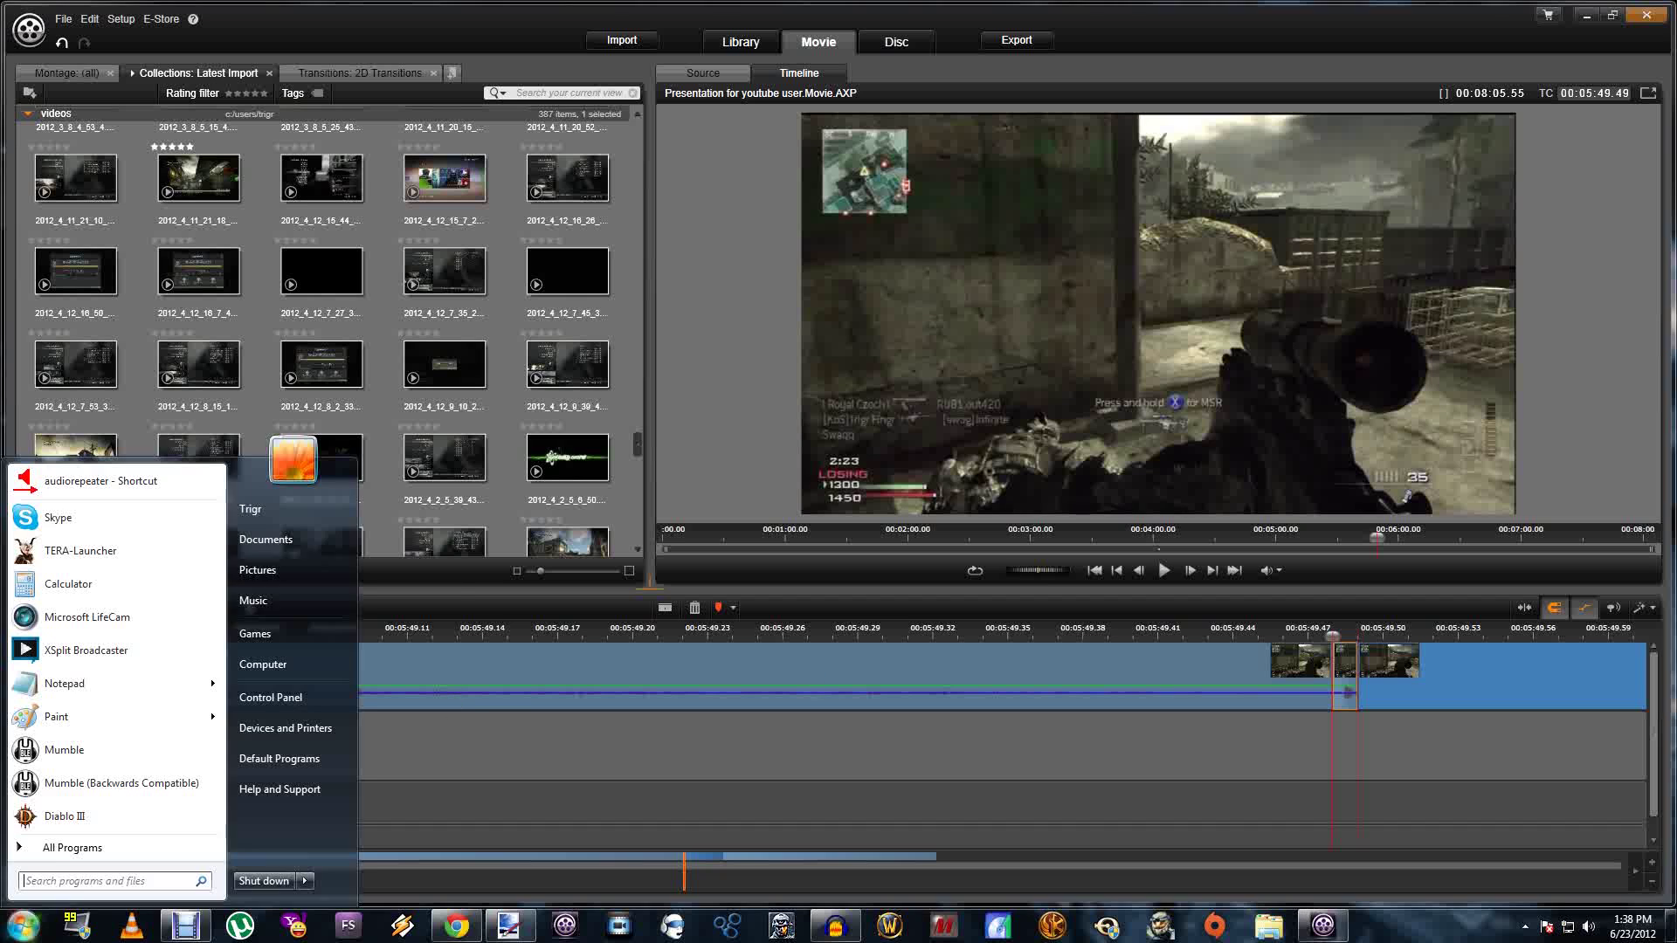
pyautogui.click(281, 569)
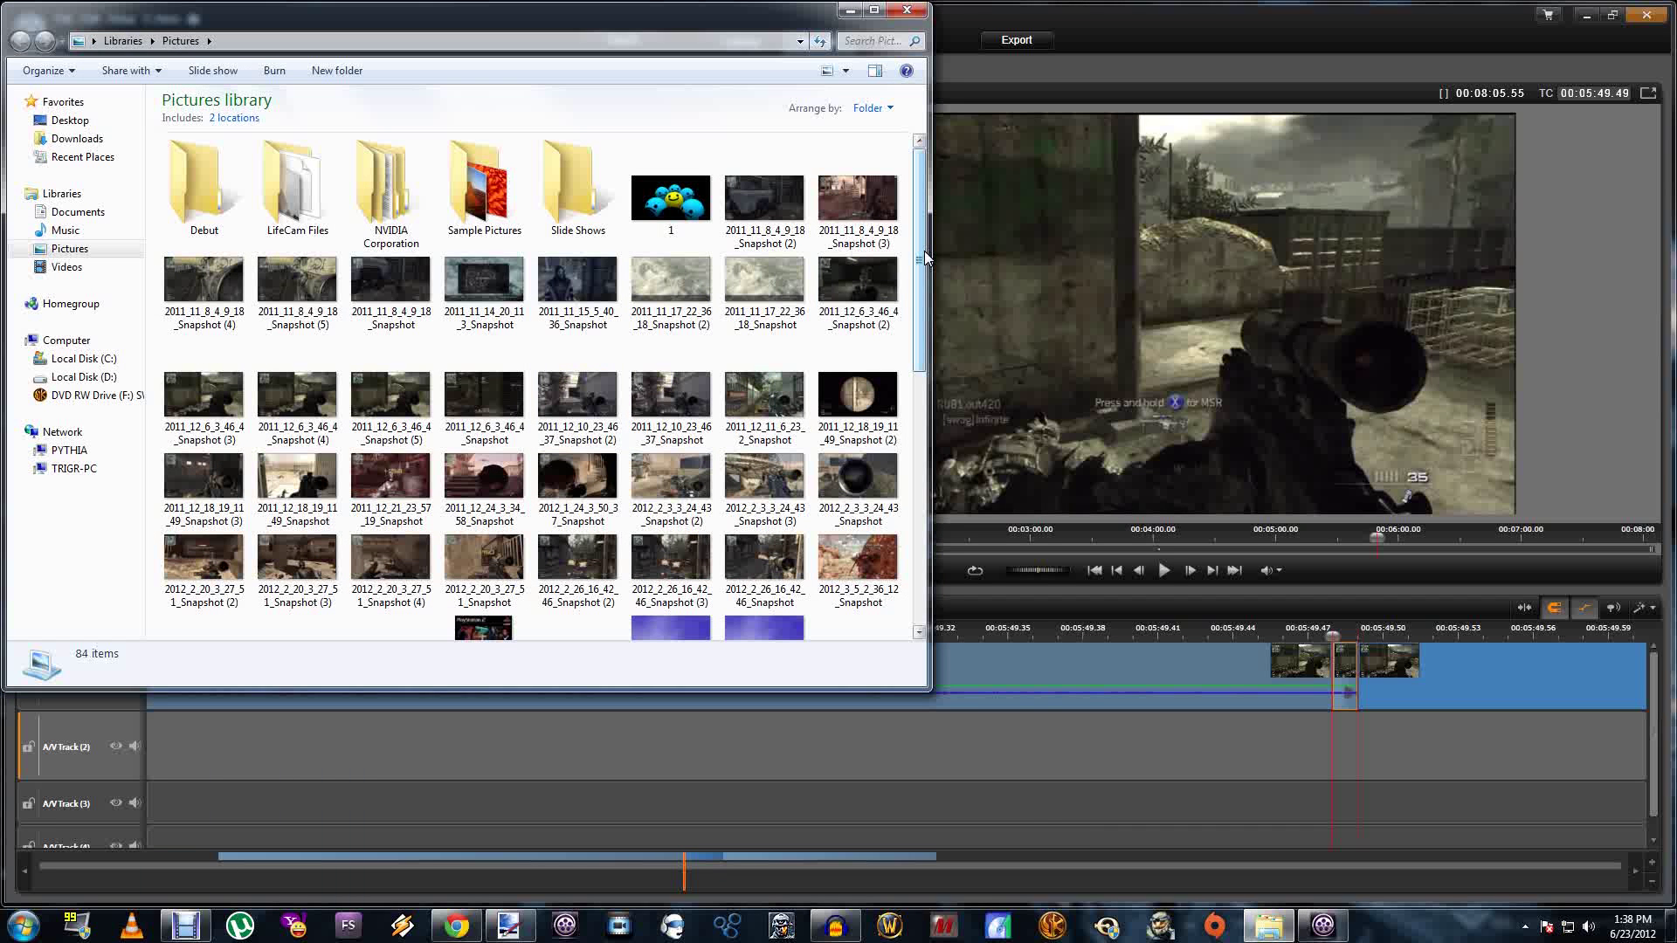
pyautogui.moveTo(920, 256)
pyautogui.mouseDown()
pyautogui.moveTo(923, 551)
pyautogui.moveTo(939, 249)
pyautogui.mouseUp()
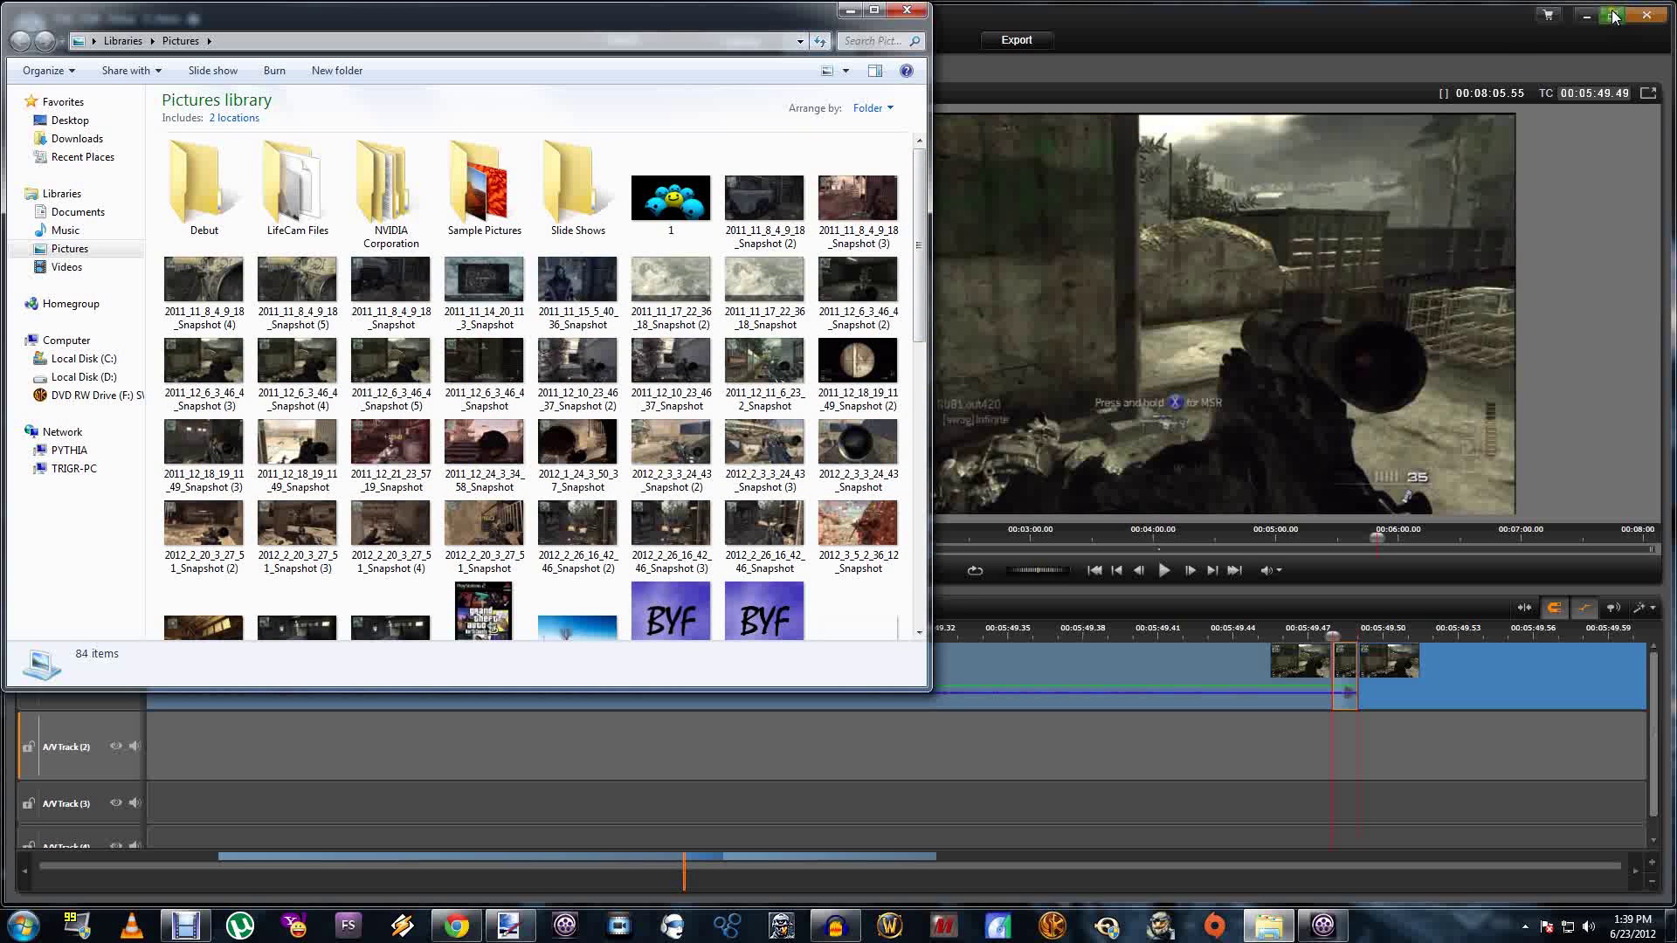
# Return to the movie project, browse the Latest Import videos from the beginning, and search the computer for 2011
pyautogui.moveTo(1323, 932)
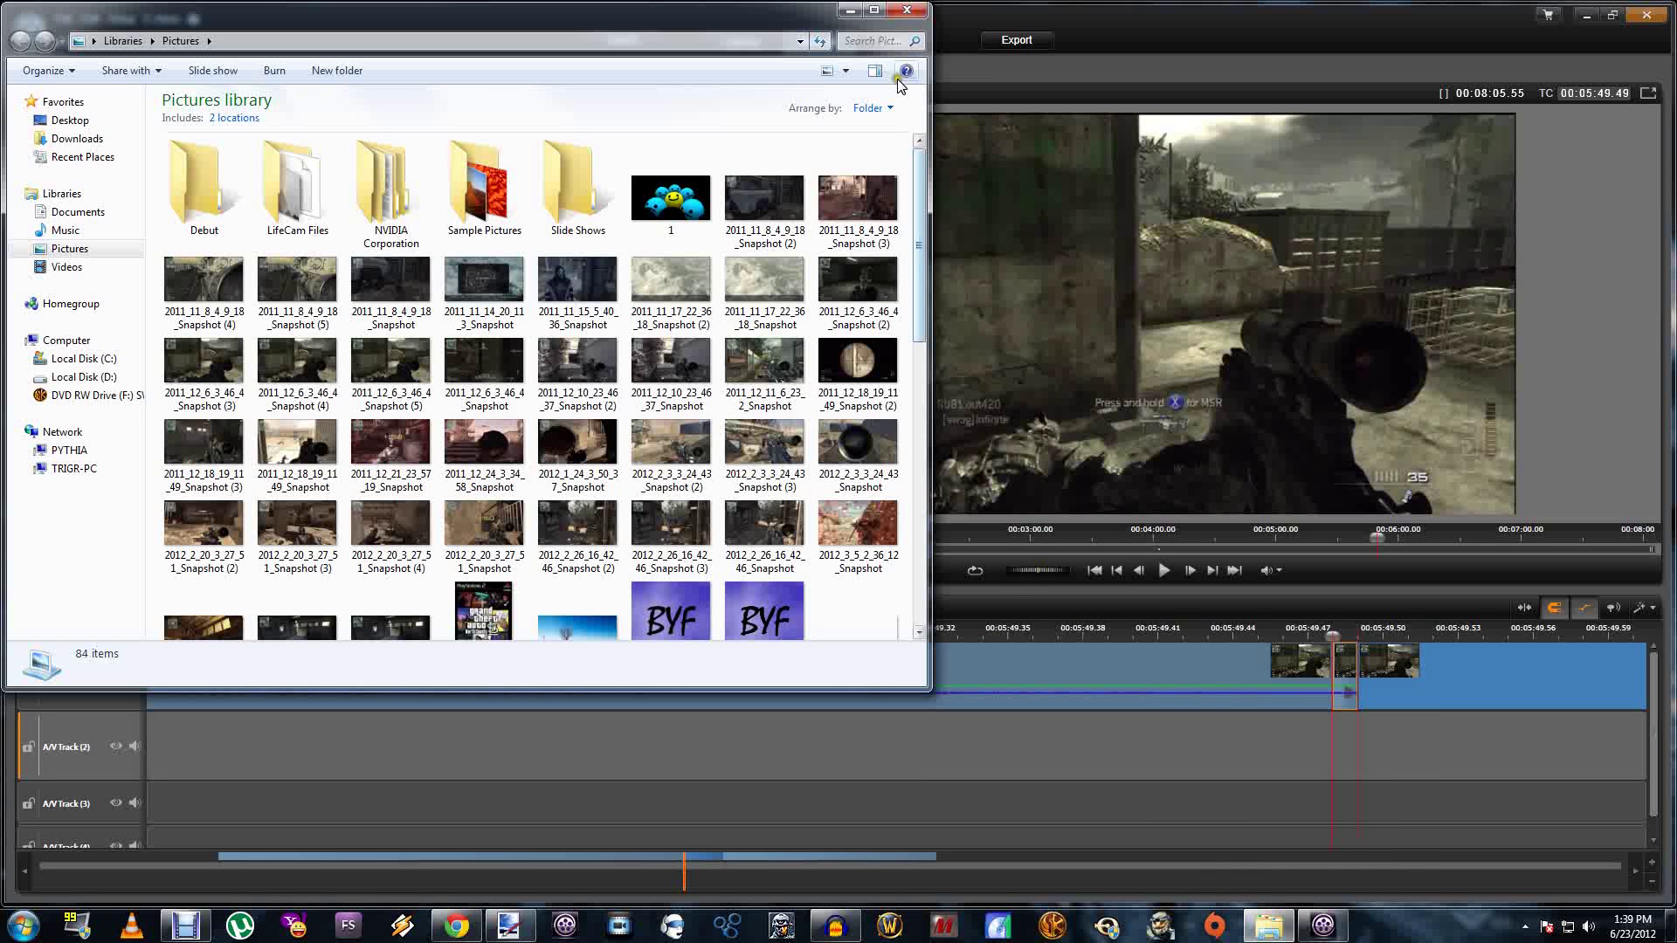
pyautogui.click(1093, 41)
pyautogui.scroll(5, 487, 262)
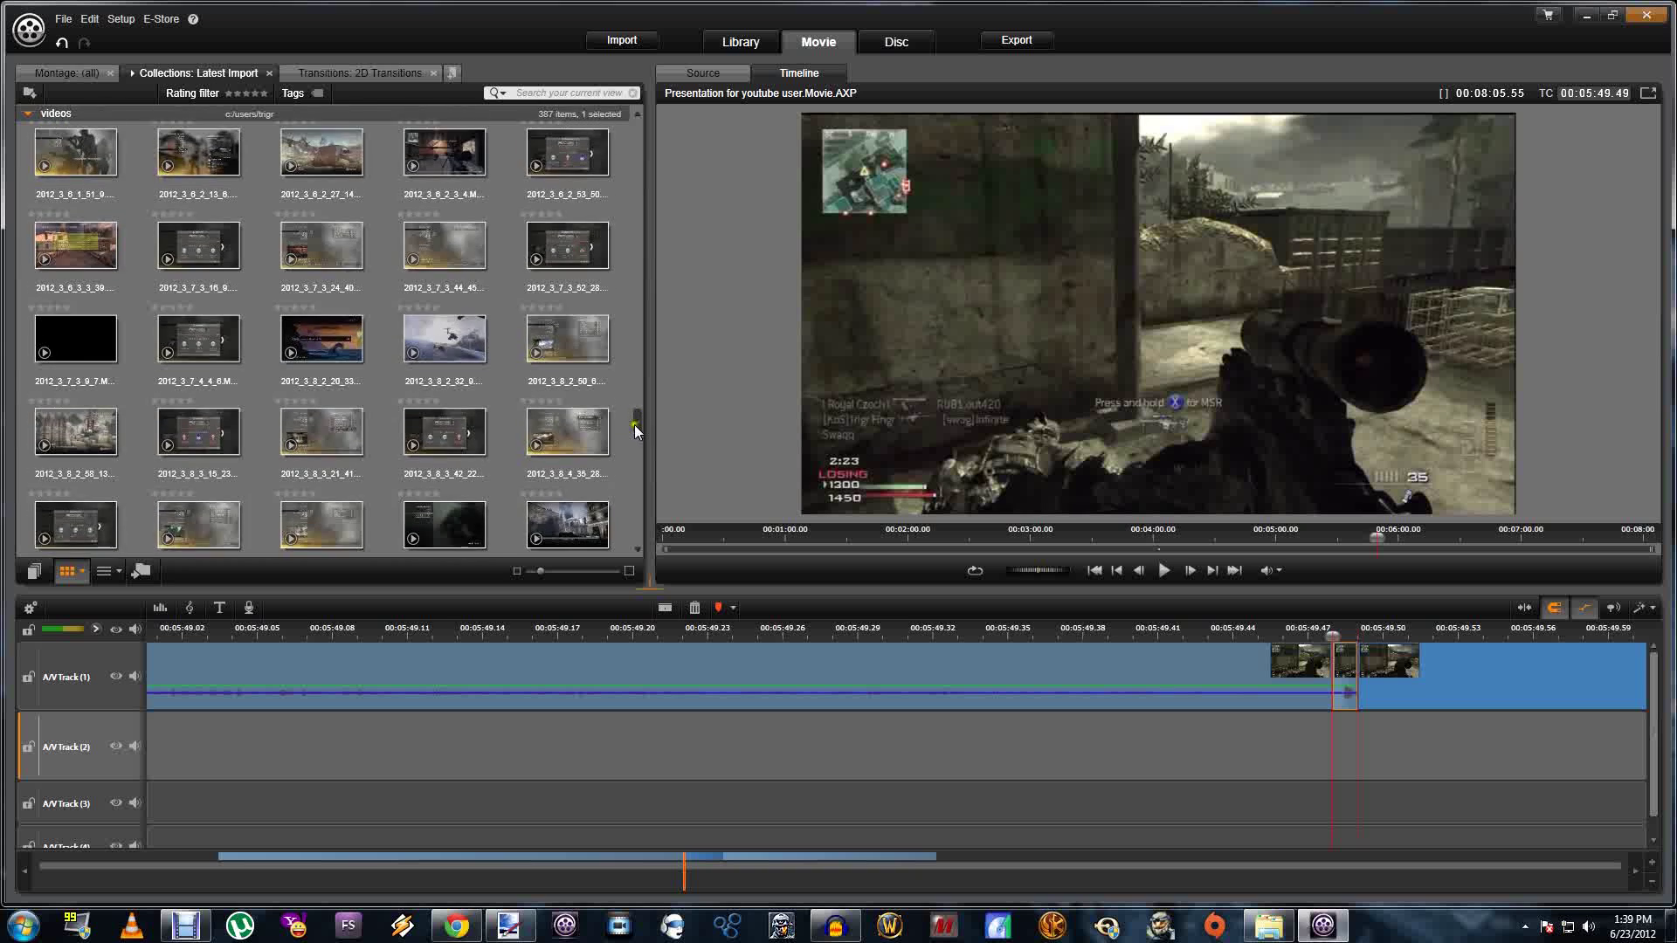
pyautogui.moveTo(635, 424); pyautogui.dragTo(619, 93)
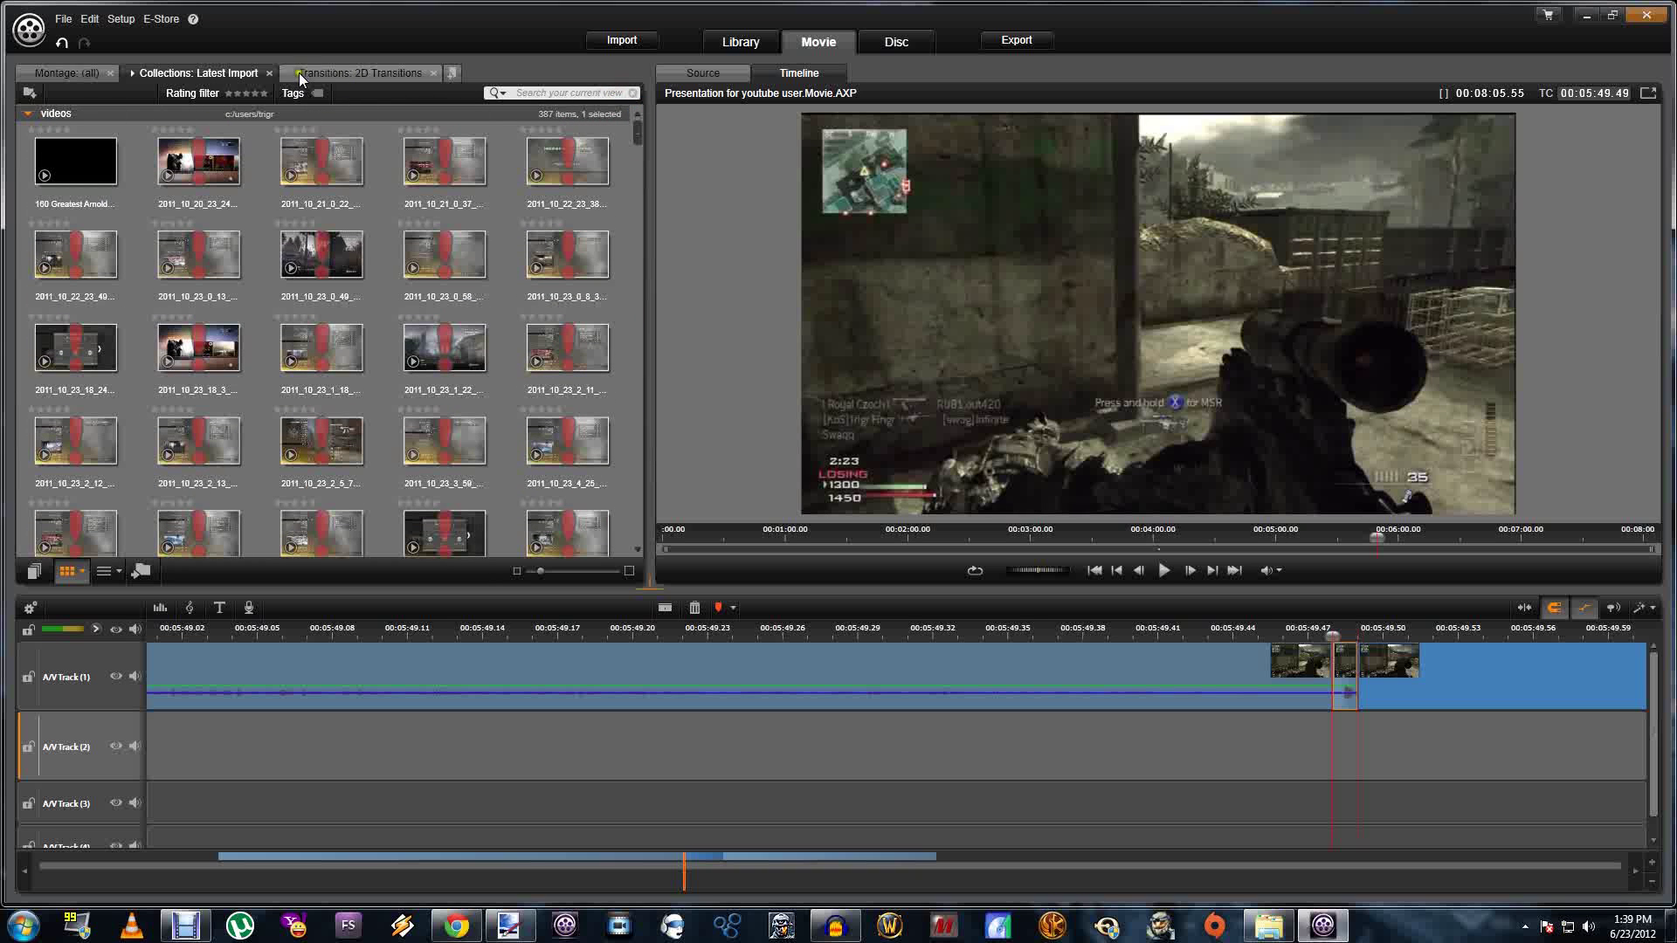
pyautogui.click(22, 925)
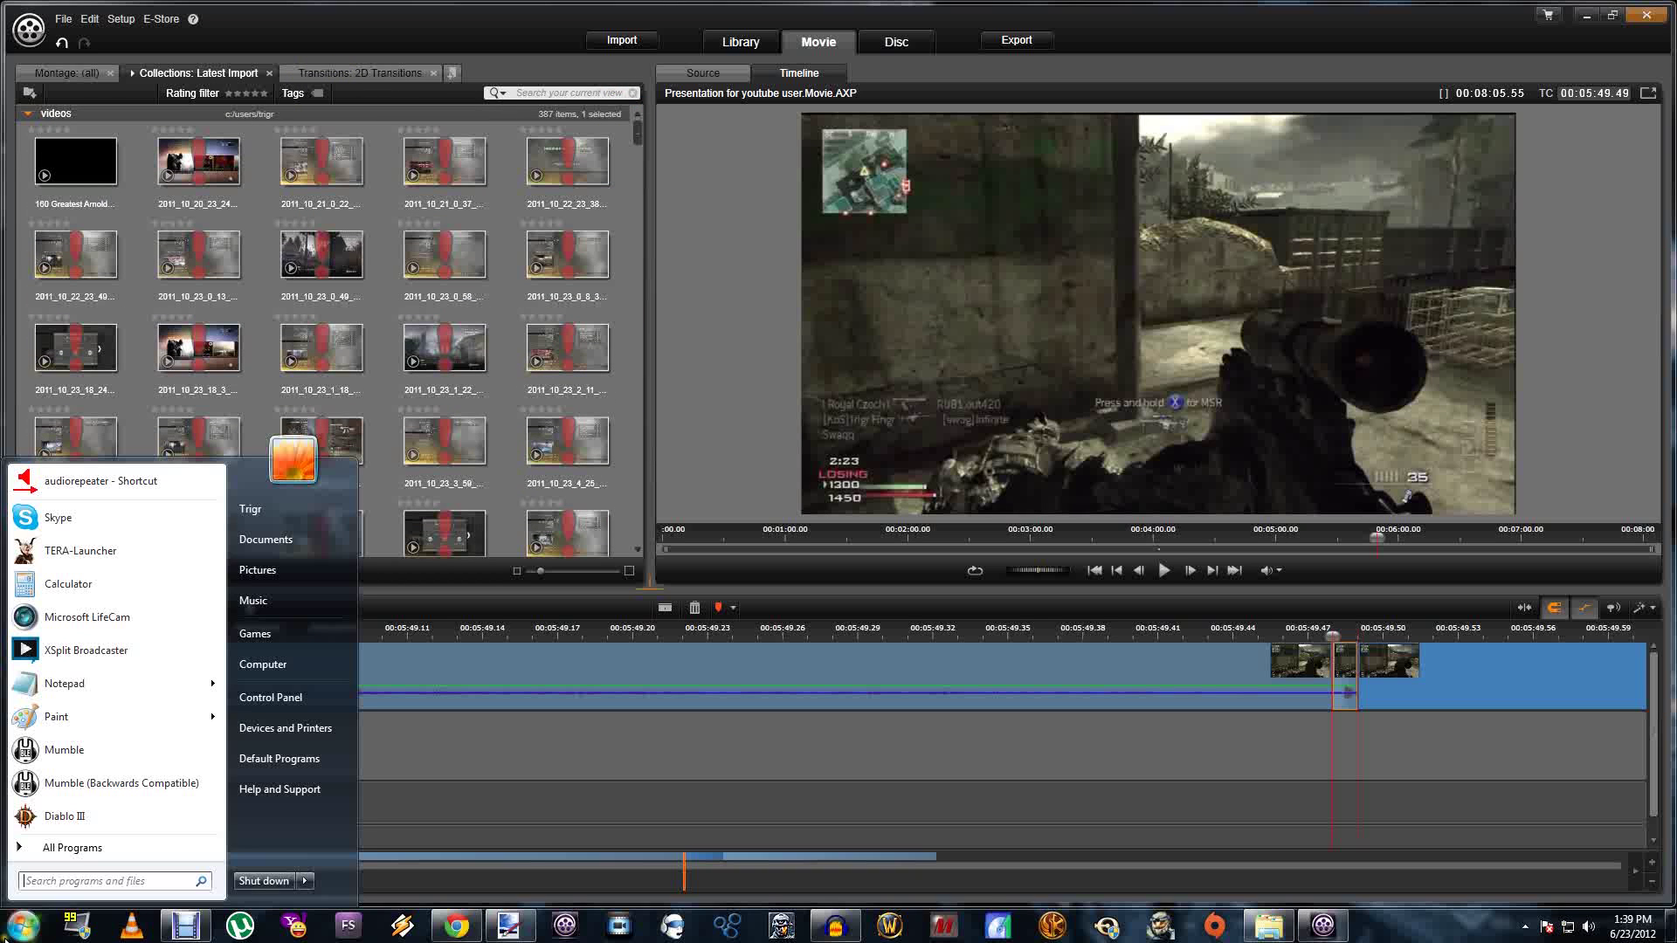
pyautogui.write('2011')
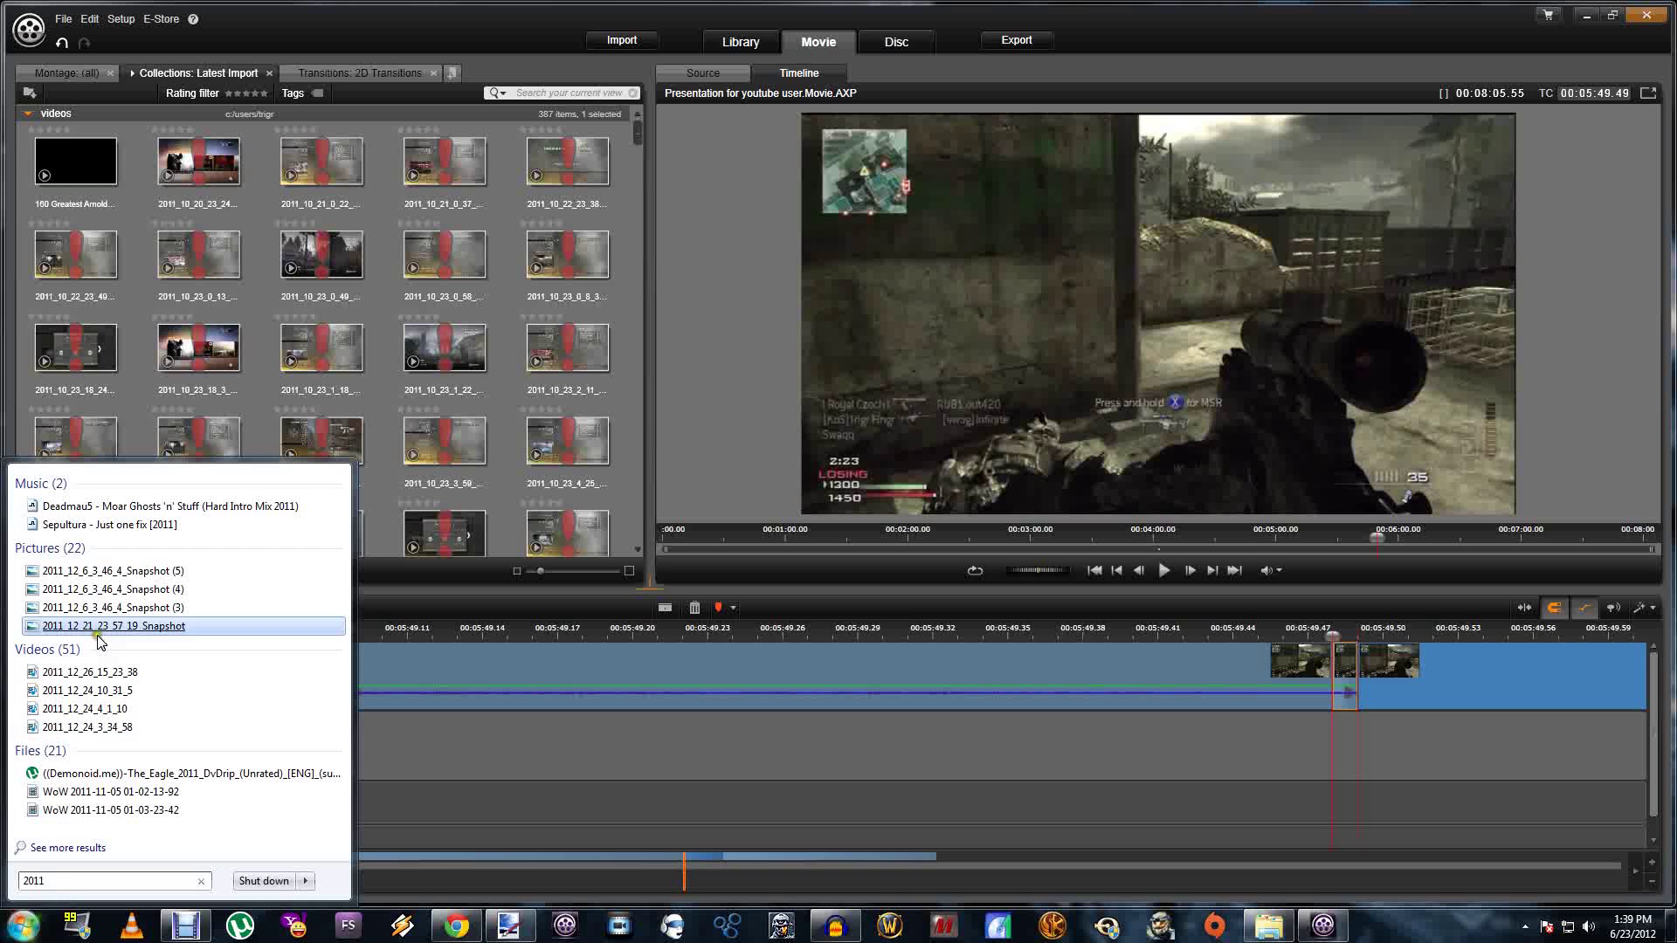
# Switch to Paint.NET and create a new blank image of 800 × 600 pixels at 96 pixels/inch
pyautogui.click(507, 927)
pyautogui.click(502, 262)
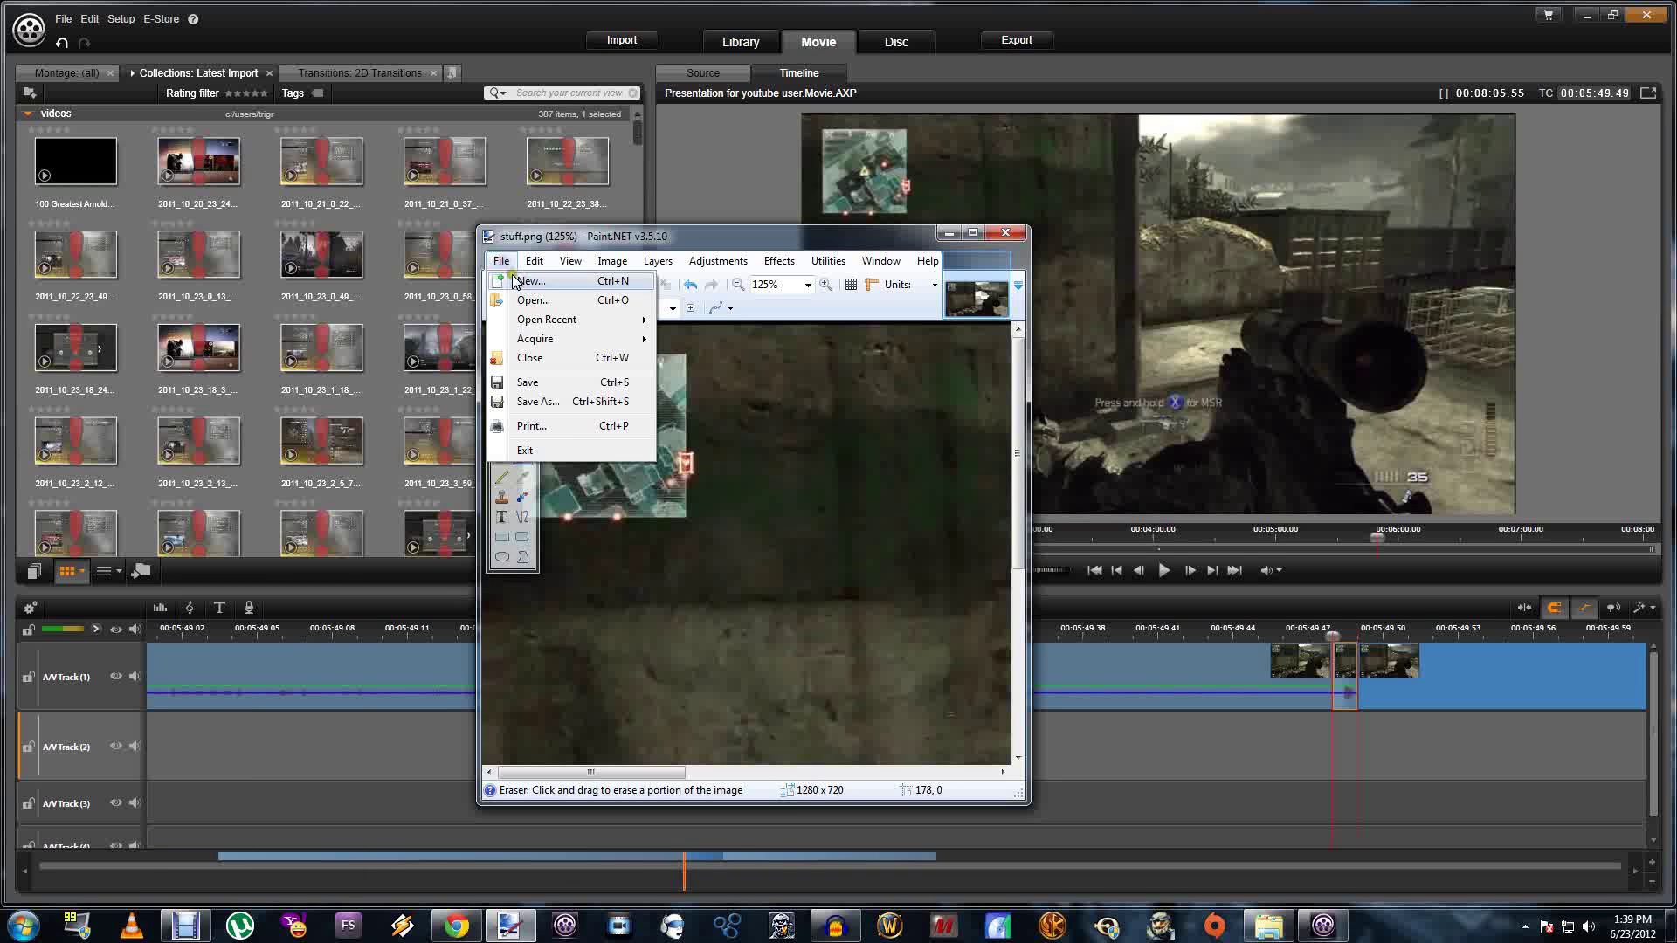
pyautogui.click(527, 281)
pyautogui.click(764, 626)
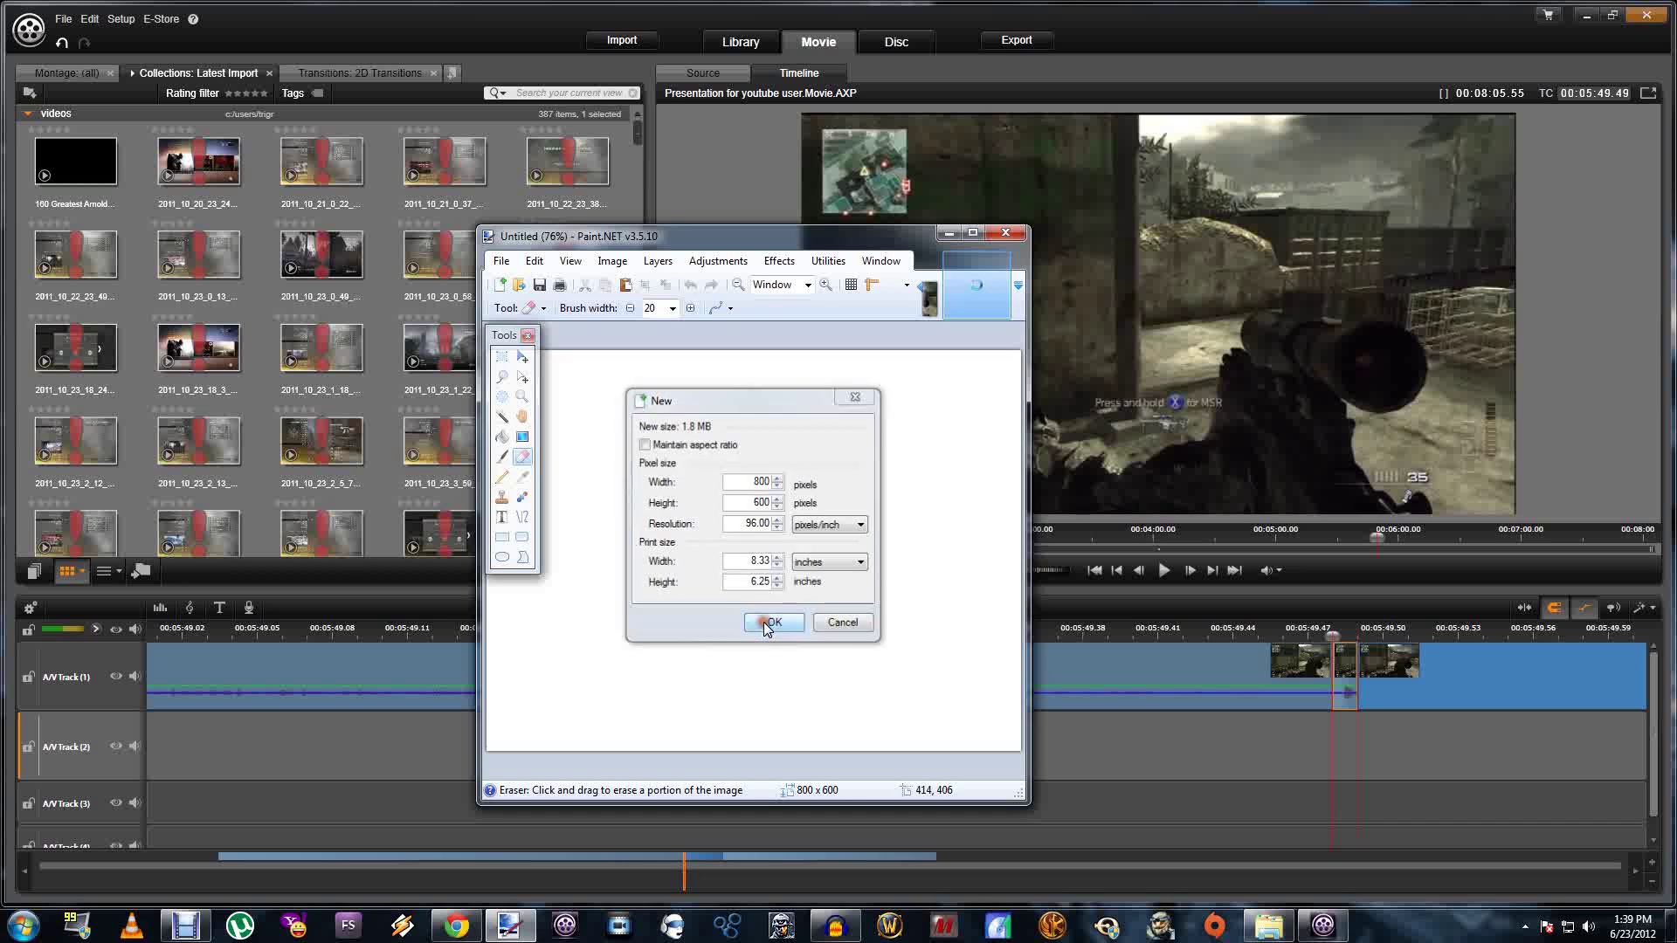
# Search the computer for 2011, open 2011_12_6_3_46_4_Snapshot (5) in Paint.NET and maximize the window
pyautogui.press('super')
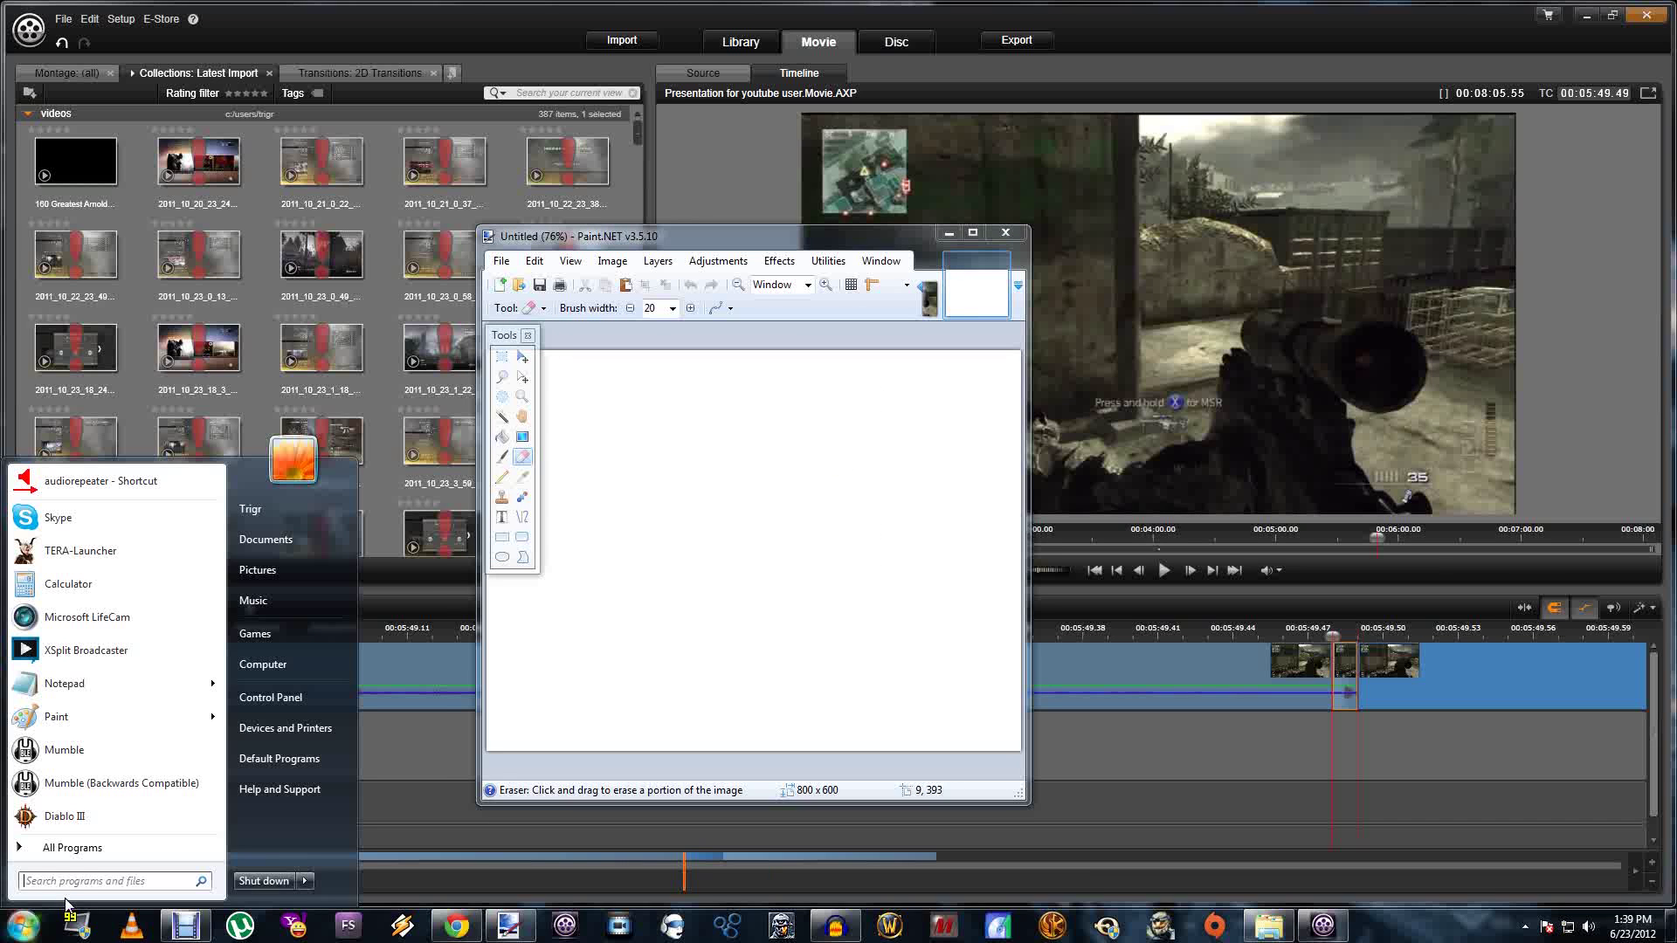
pyautogui.write('2011')
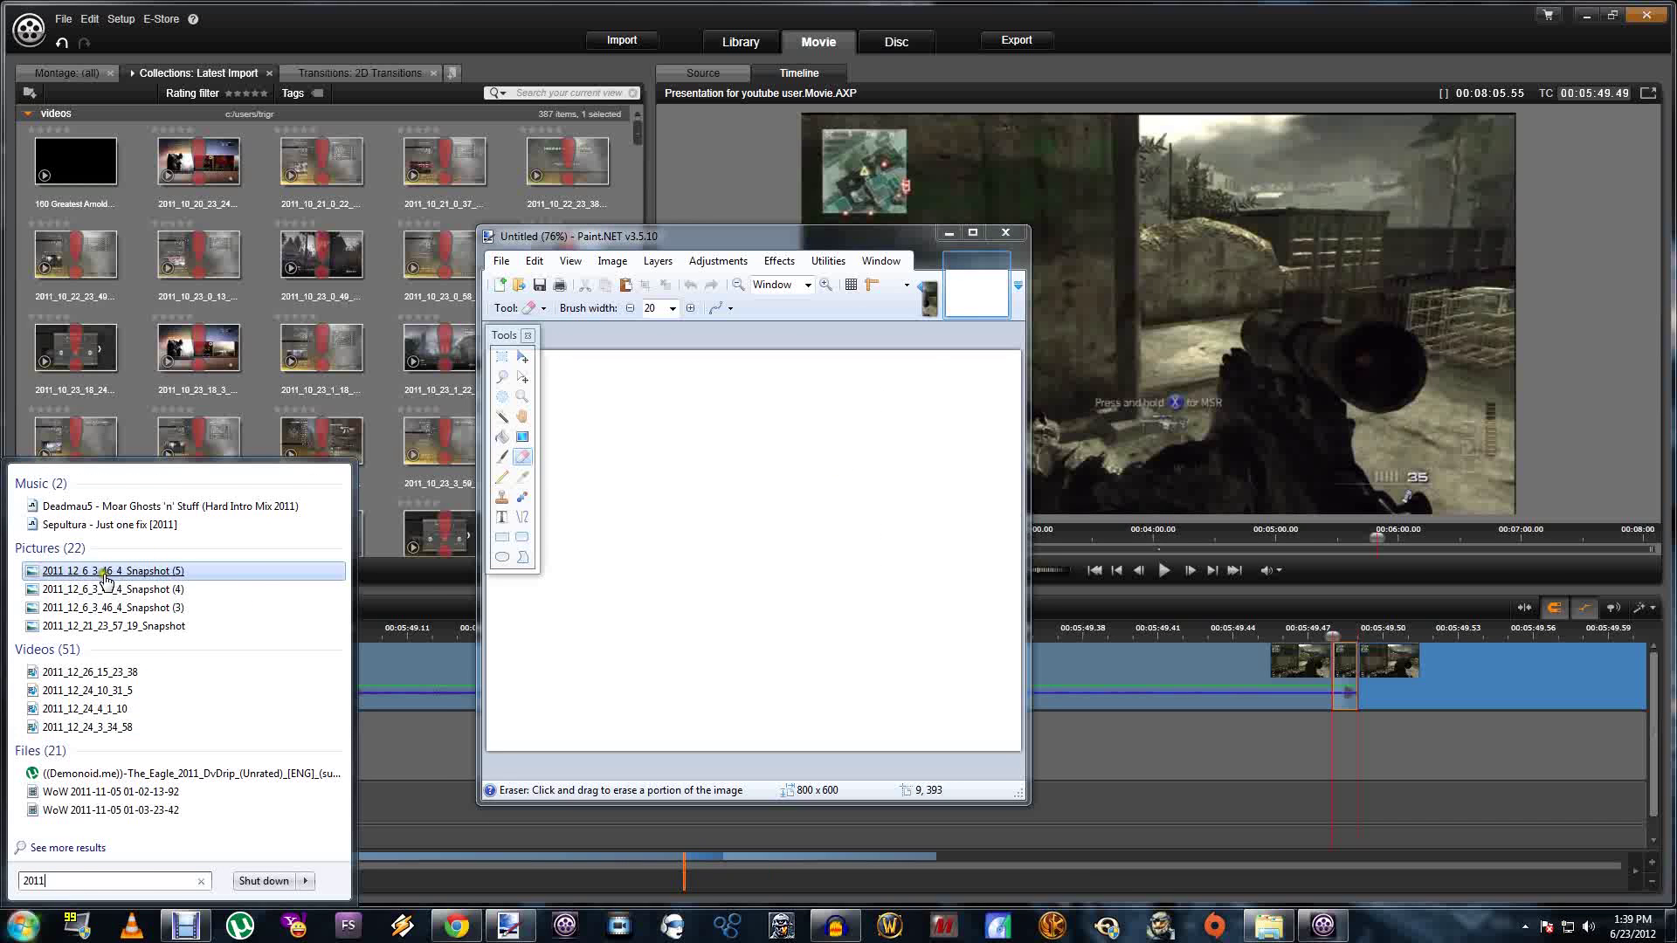
pyautogui.moveTo(104, 576); pyautogui.dragTo(751, 516)
pyautogui.click(690, 496)
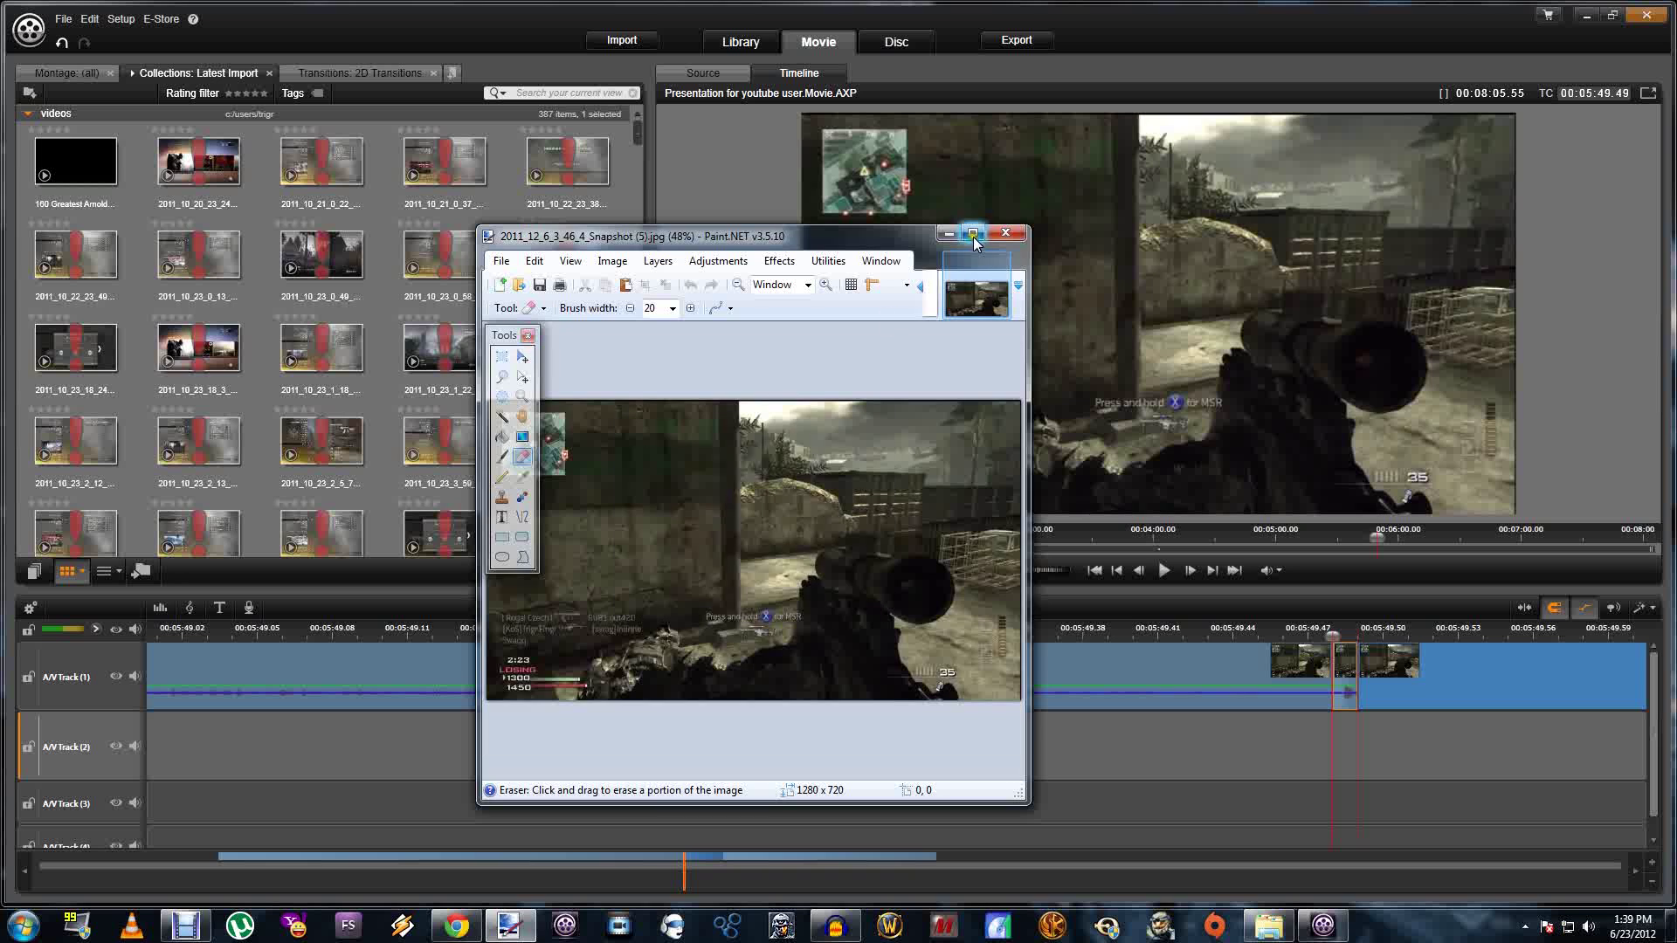
pyautogui.click(972, 233)
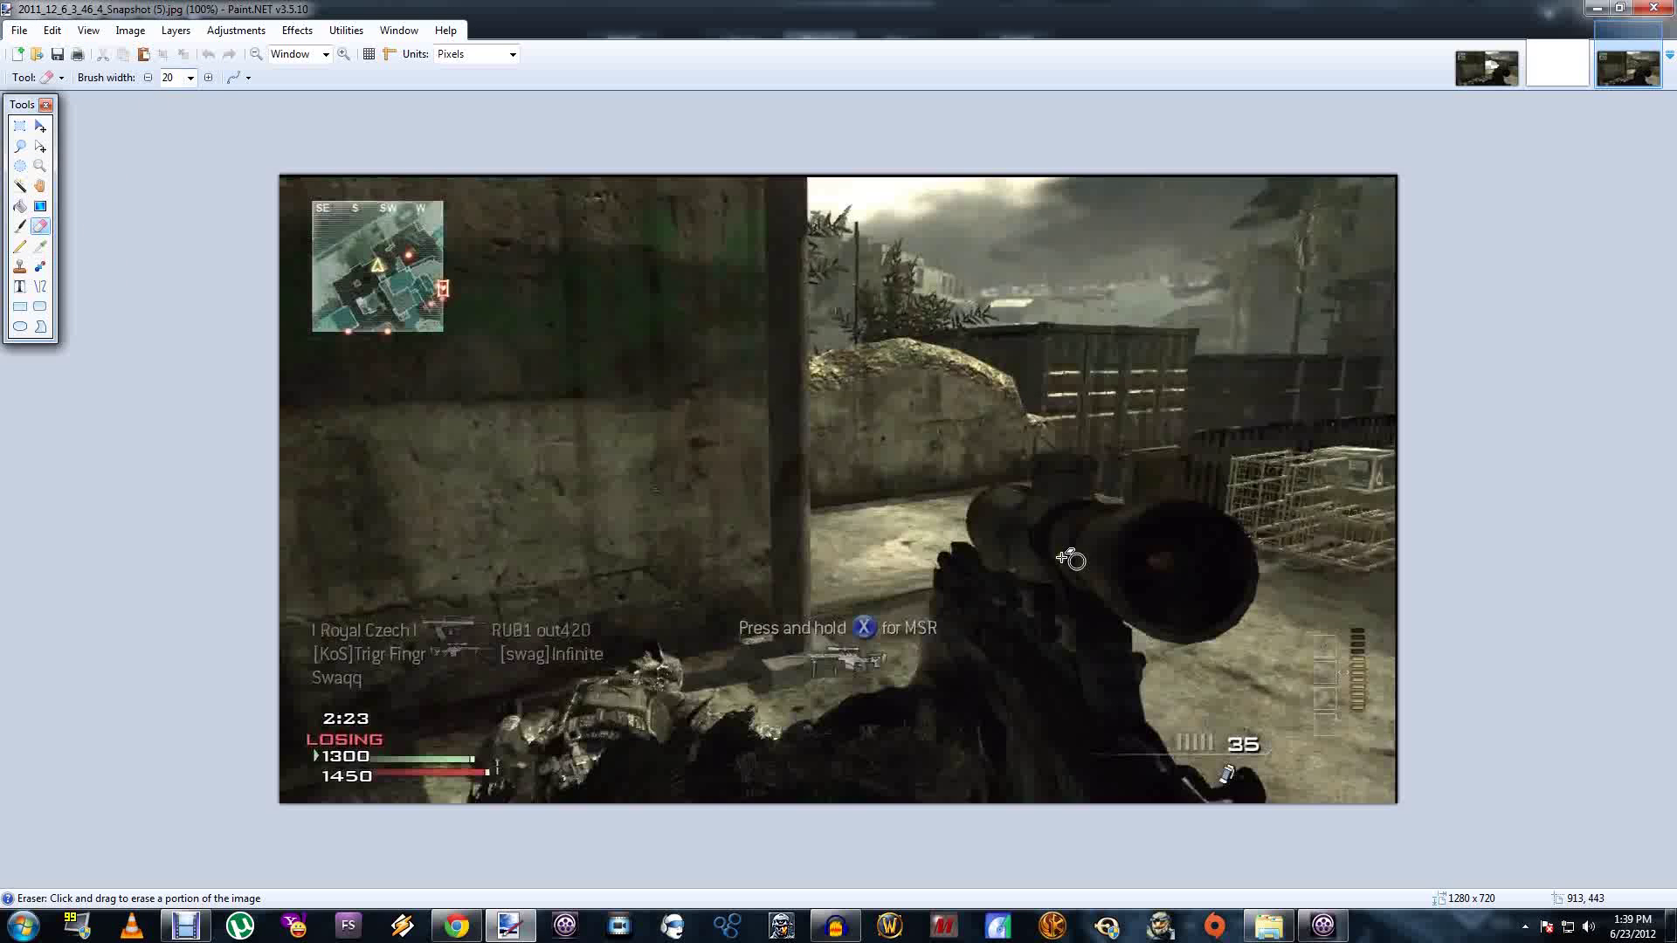
# Erase an outline with the 20-wide Eraser around the rubble-topped concrete wall, along its upper, right, lower and left edges
pyautogui.scroll(3, 946, 479)
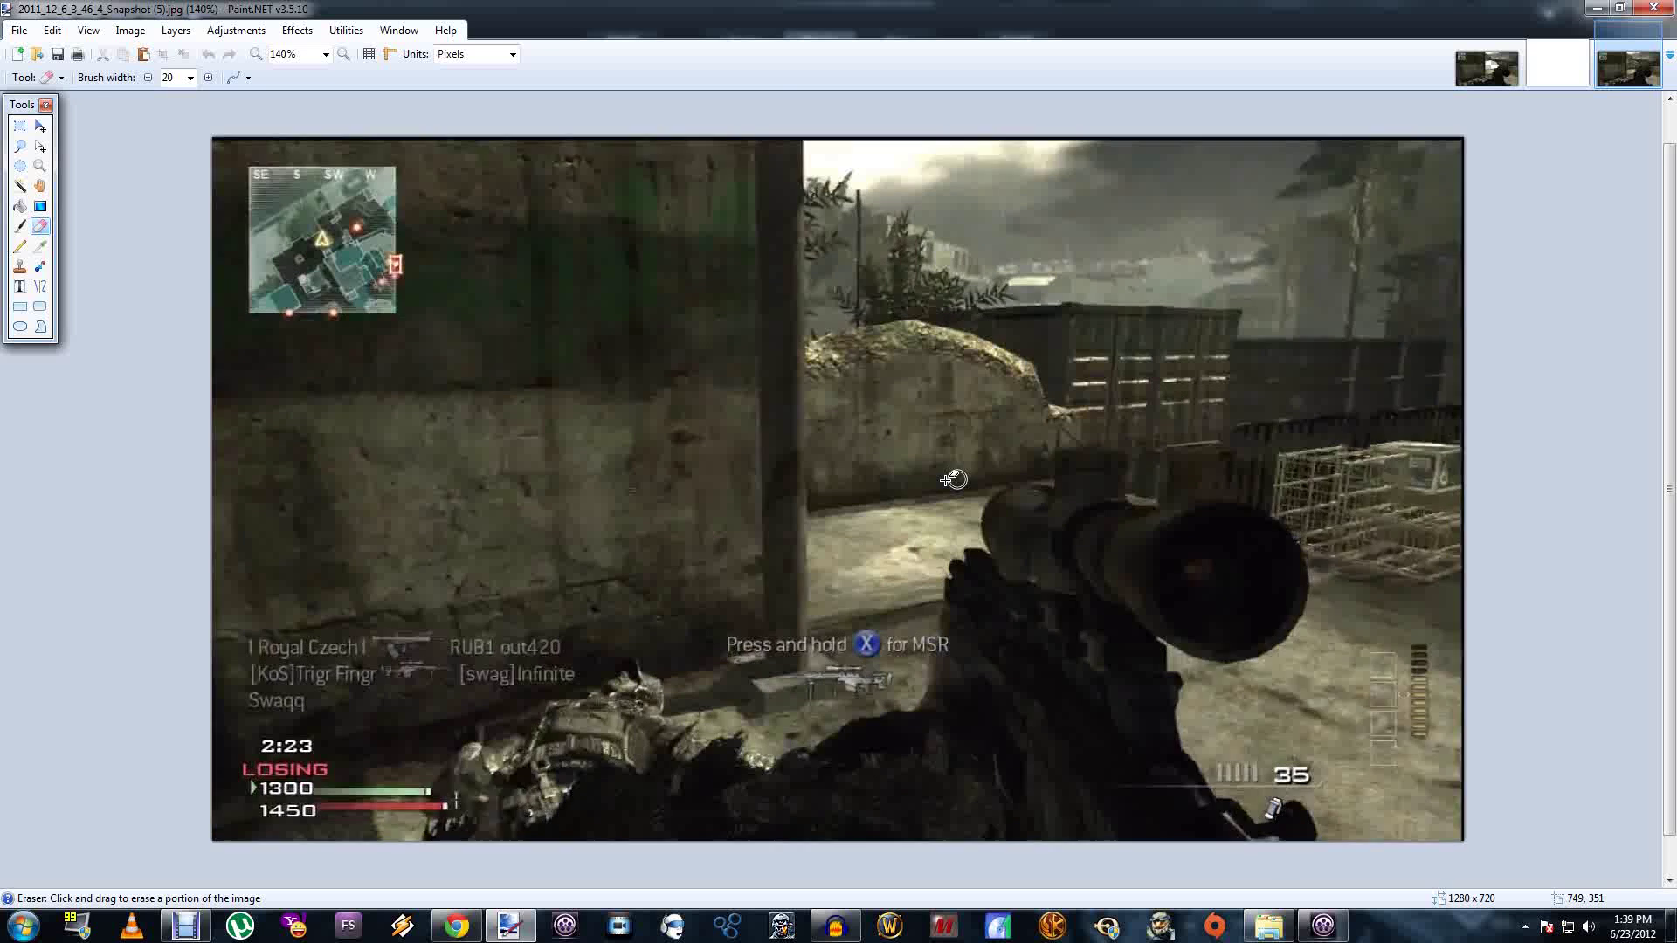
pyautogui.scroll(1, 1200, 472)
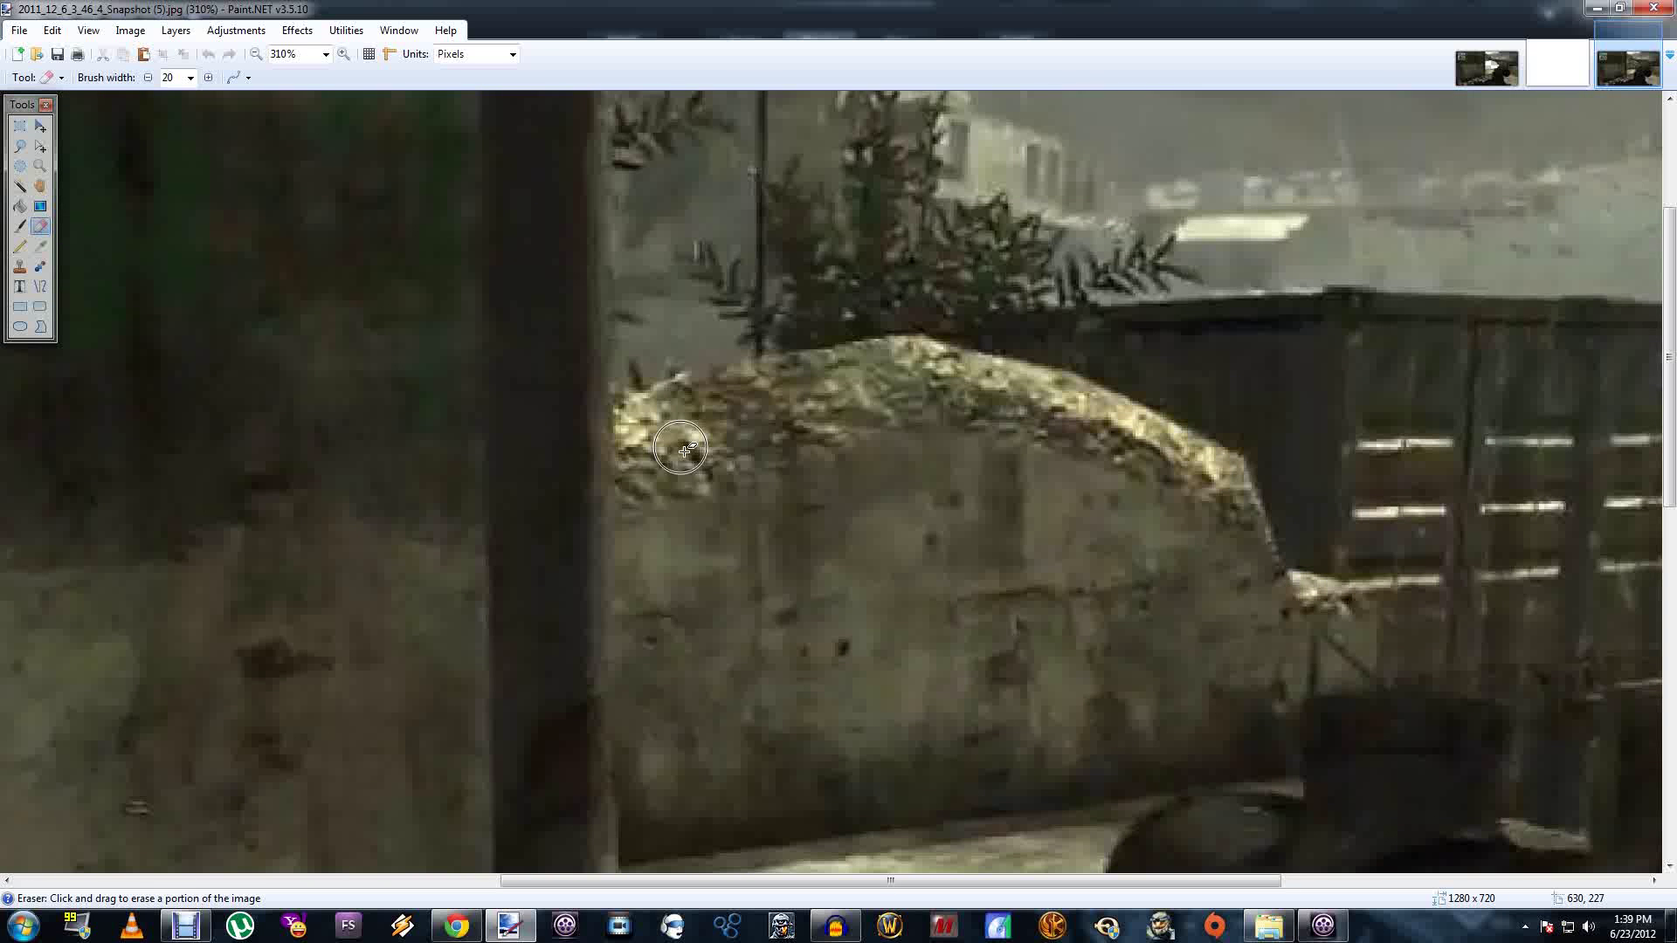
pyautogui.moveTo(640, 426)
pyautogui.mouseDown()
pyautogui.moveTo(902, 362)
pyautogui.moveTo(1042, 395)
pyautogui.moveTo(1212, 476)
pyautogui.moveTo(1262, 591)
pyautogui.moveTo(1343, 611)
pyautogui.moveTo(1351, 663)
pyautogui.mouseUp()
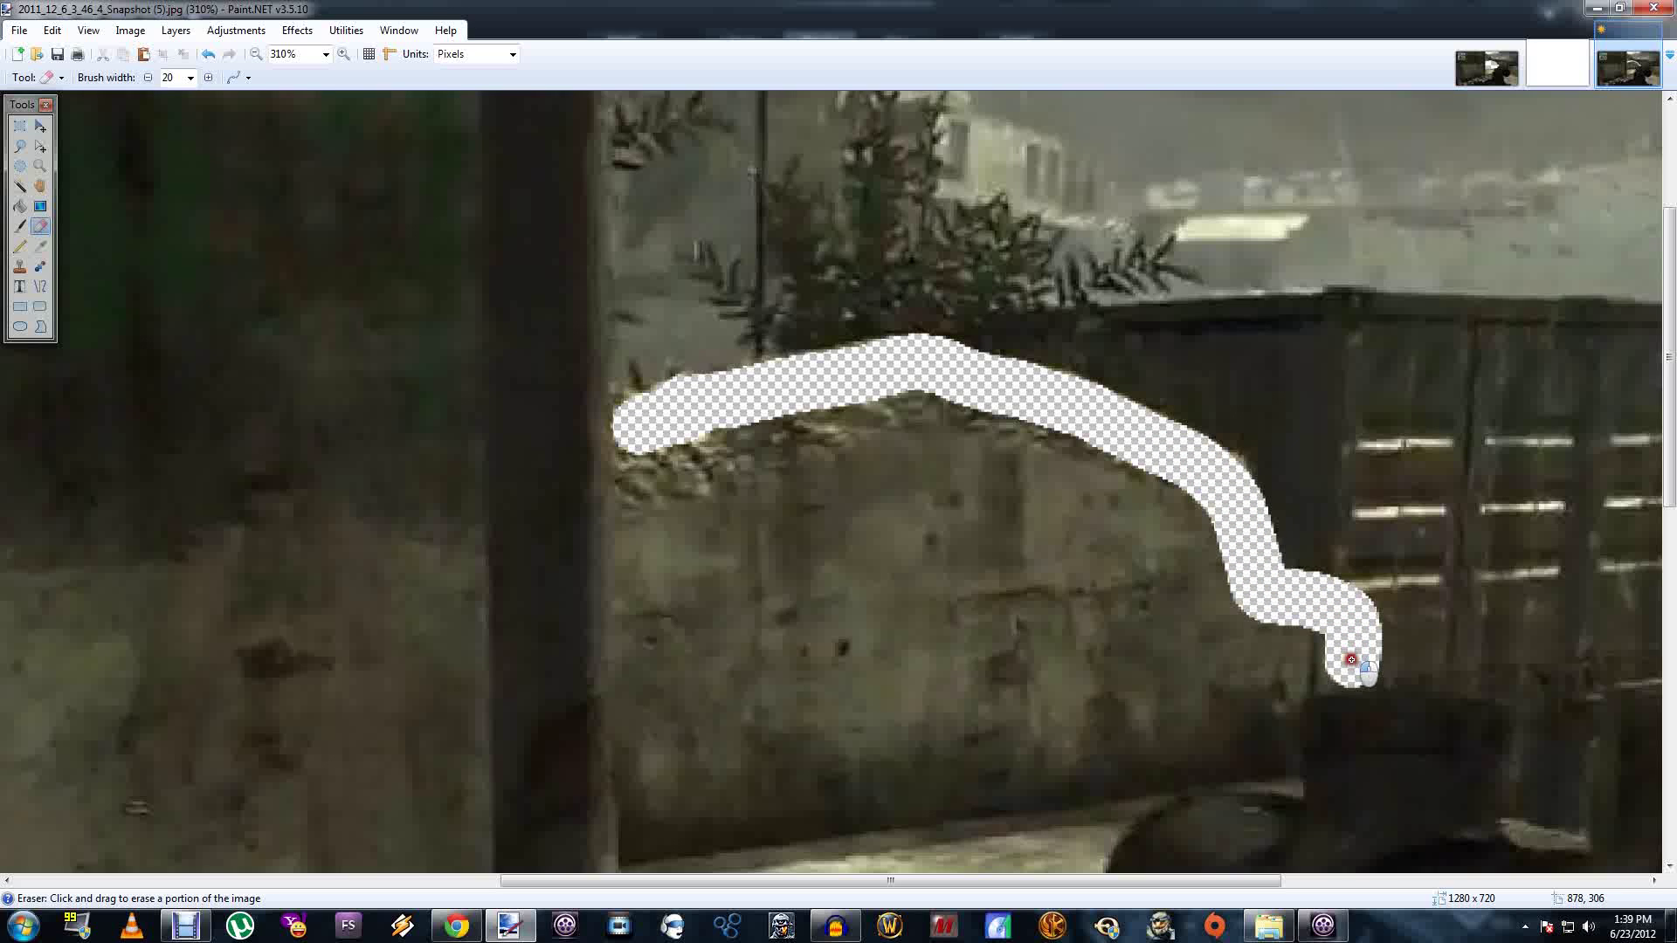
pyautogui.scroll(-3, 1351, 663)
pyautogui.moveTo(1355, 456)
pyautogui.mouseDown()
pyautogui.moveTo(1295, 463)
pyautogui.moveTo(1279, 524)
pyautogui.moveTo(1214, 551)
pyautogui.moveTo(636, 632)
pyautogui.mouseUp()
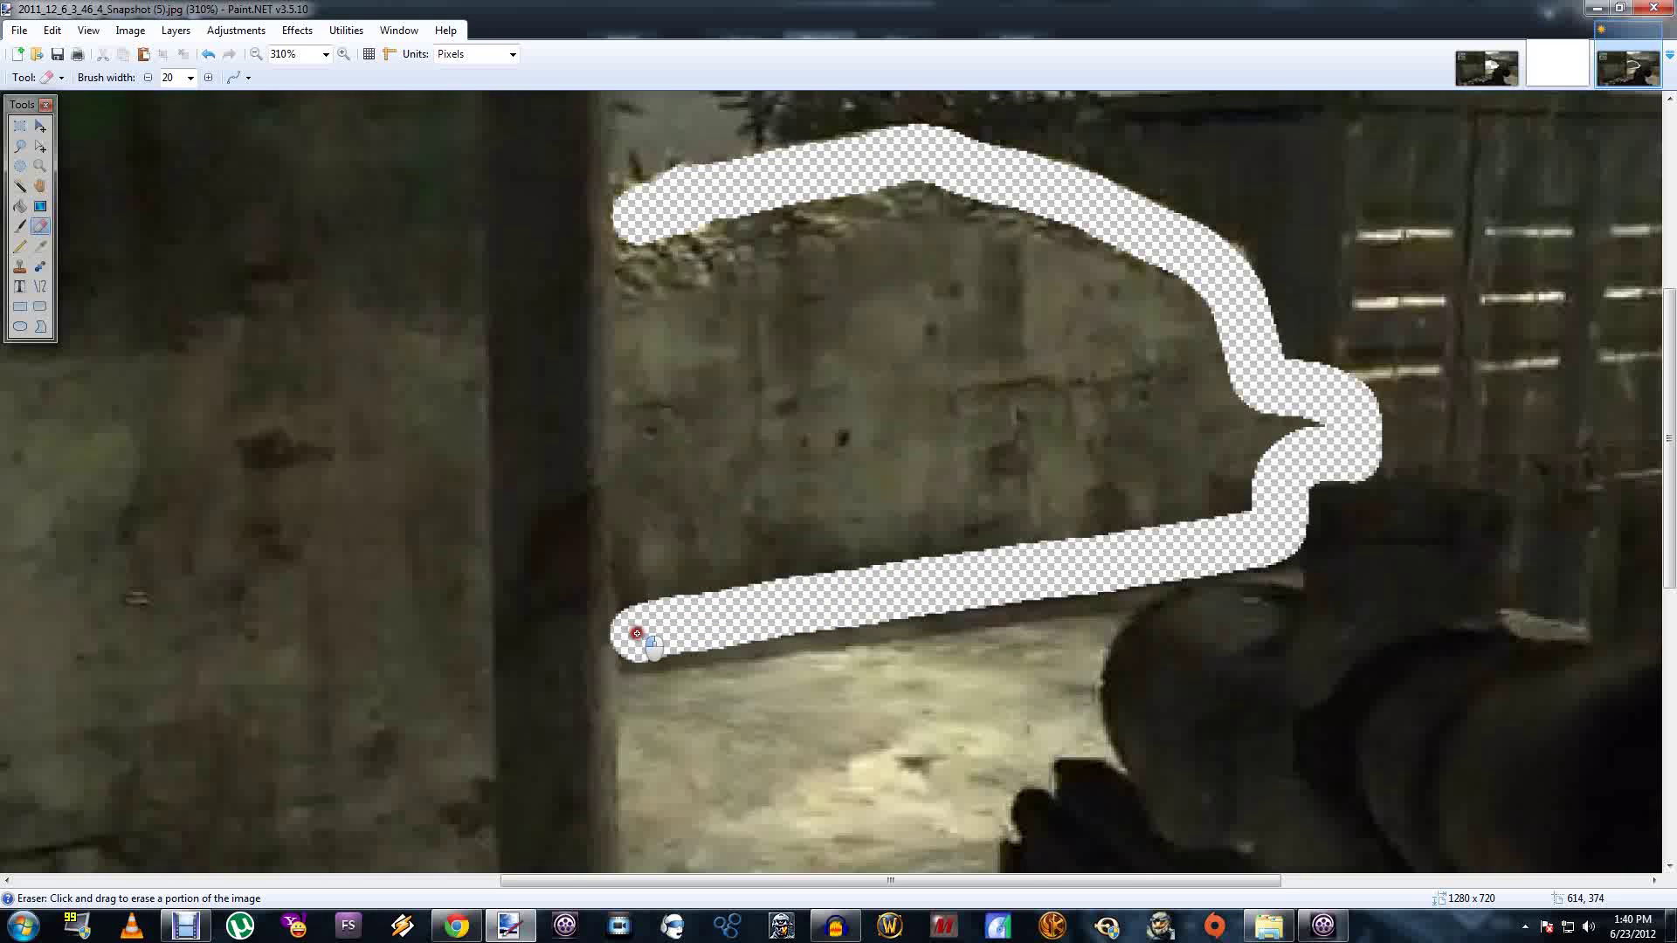
pyautogui.moveTo(644, 206); pyautogui.dragTo(633, 606)
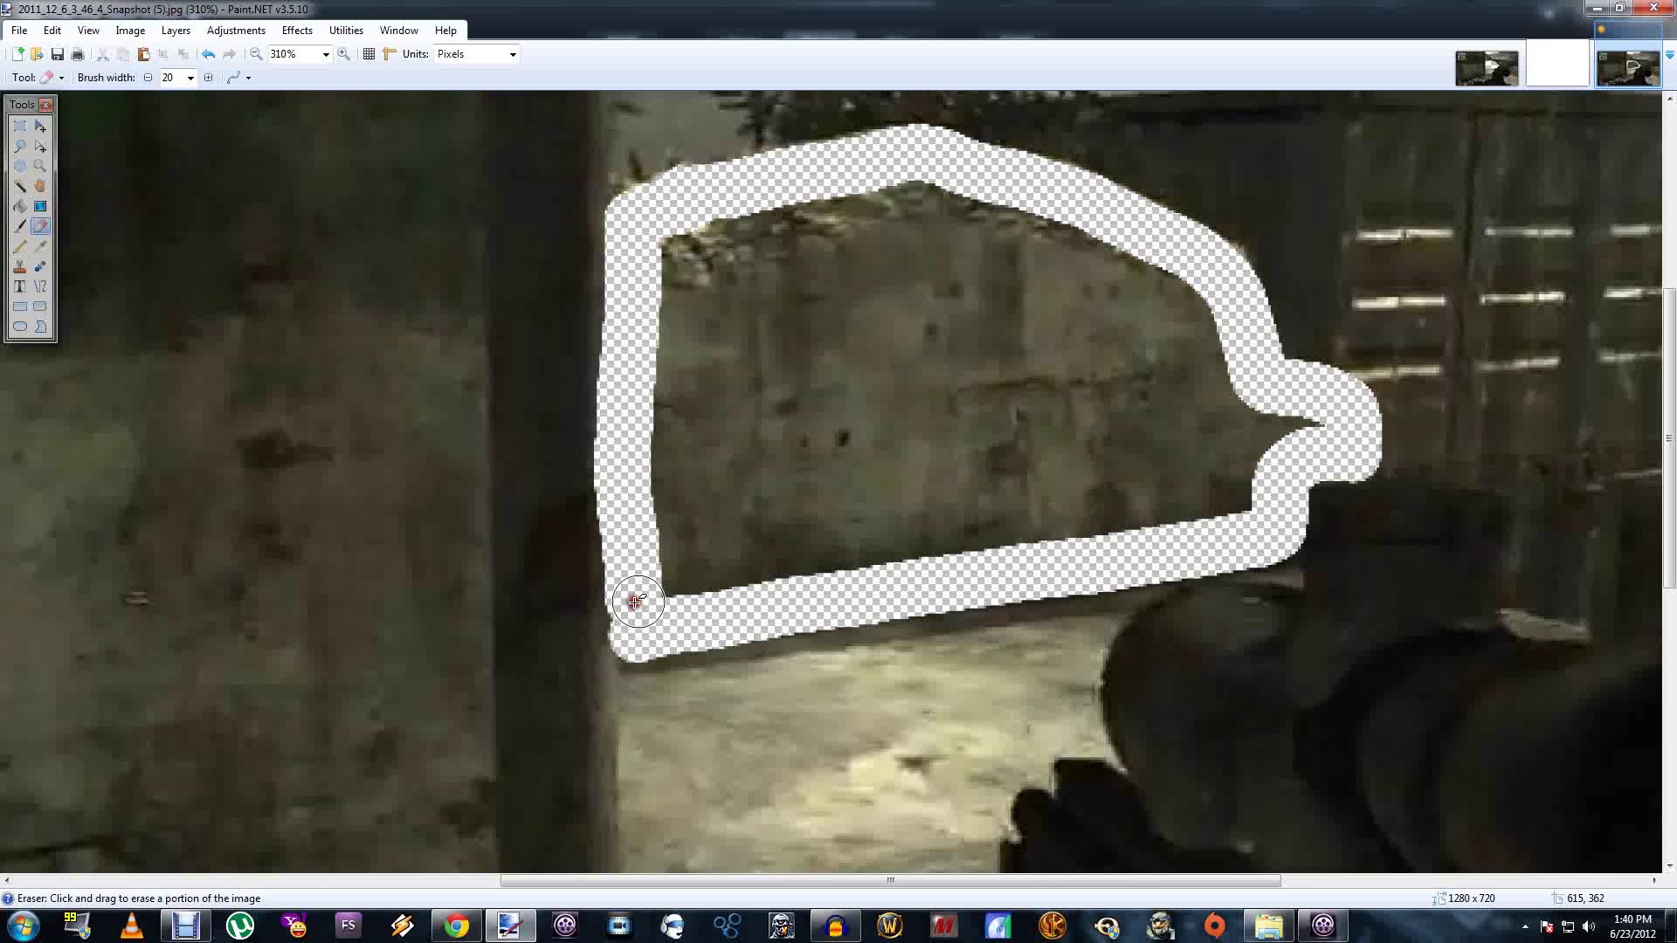
# Erase the whole interior of the outlined concrete wall area, undoing and redoing the first stroke inside the outline
pyautogui.moveTo(684, 256)
pyautogui.mouseDown()
pyautogui.moveTo(840, 207)
pyautogui.moveTo(985, 200)
pyautogui.moveTo(1186, 304)
pyautogui.moveTo(872, 243)
pyautogui.moveTo(691, 289)
pyautogui.moveTo(851, 281)
pyautogui.moveTo(1190, 314)
pyautogui.moveTo(1301, 424)
pyautogui.moveTo(1227, 552)
pyautogui.moveTo(1213, 461)
pyautogui.mouseUp()
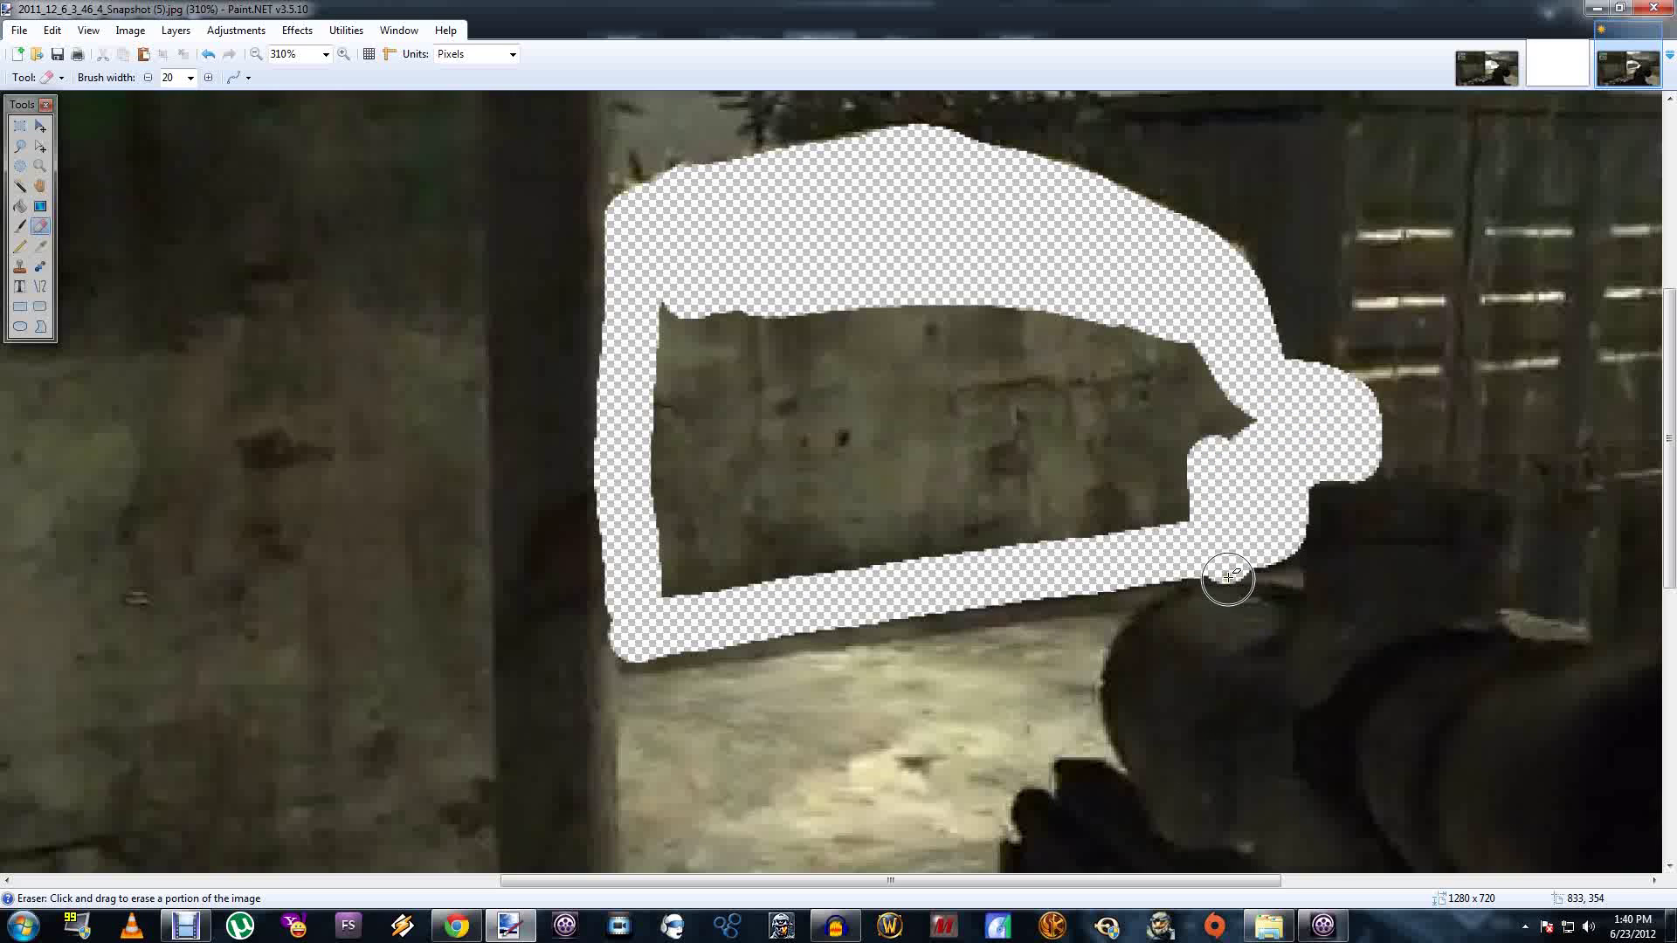
pyautogui.hotkey('ctrl', 'z')
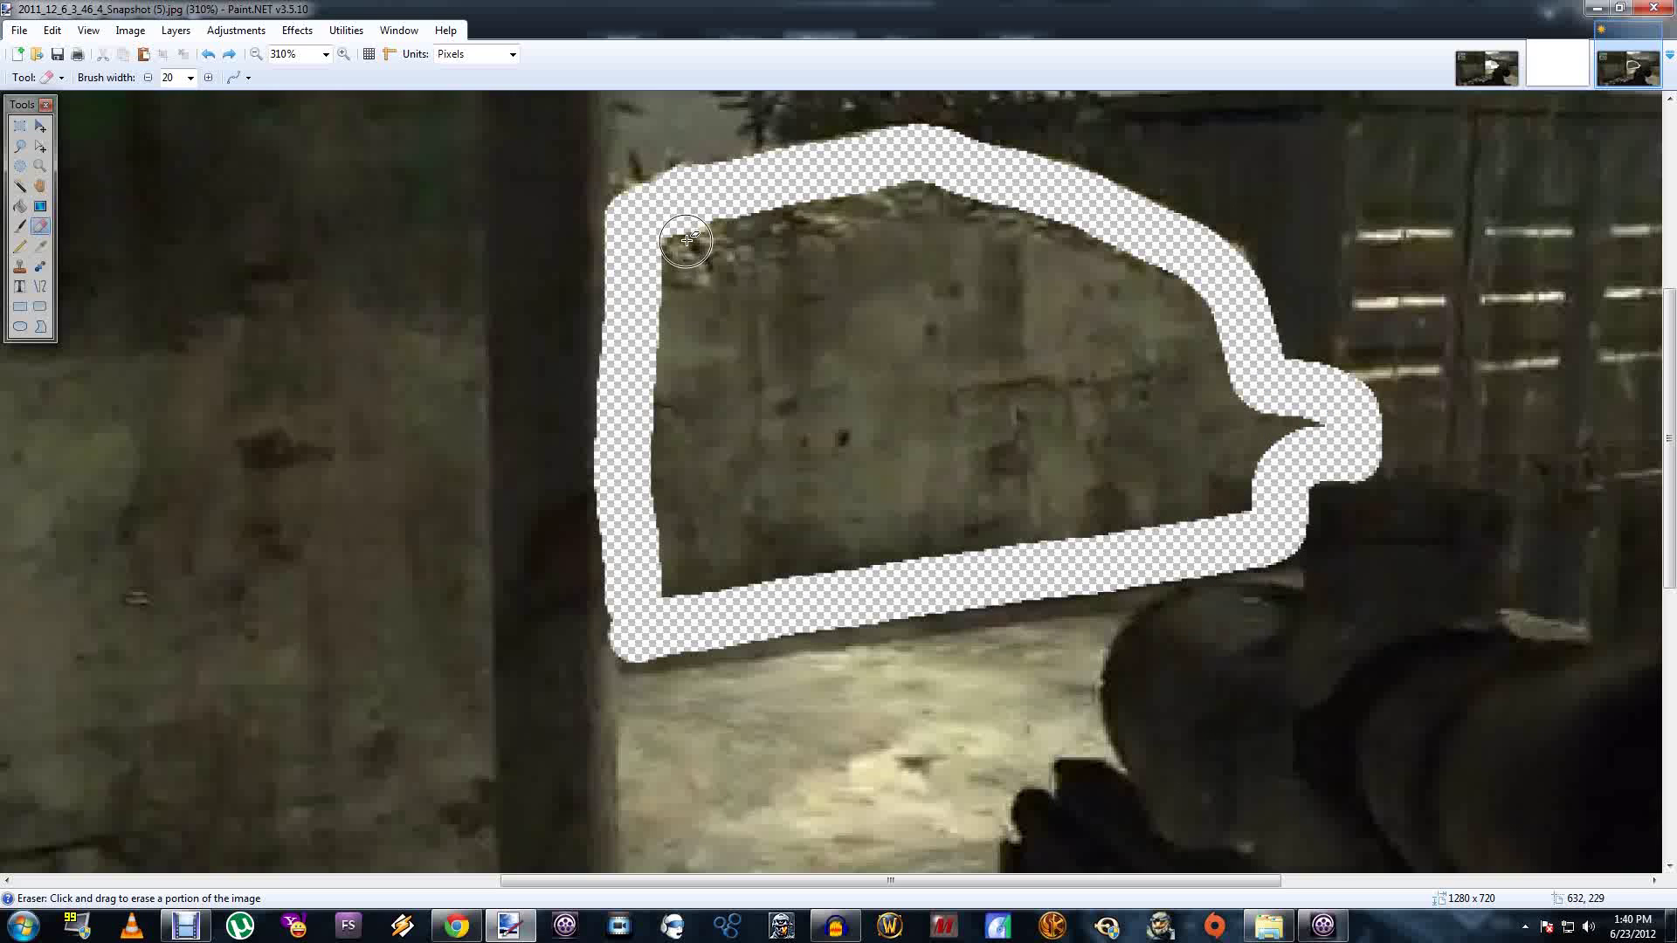
pyautogui.moveTo(686, 241)
pyautogui.mouseDown()
pyautogui.moveTo(1007, 204)
pyautogui.moveTo(900, 206)
pyautogui.moveTo(1091, 243)
pyautogui.moveTo(1175, 294)
pyautogui.moveTo(1252, 393)
pyautogui.moveTo(1305, 419)
pyautogui.moveTo(1241, 480)
pyautogui.mouseUp()
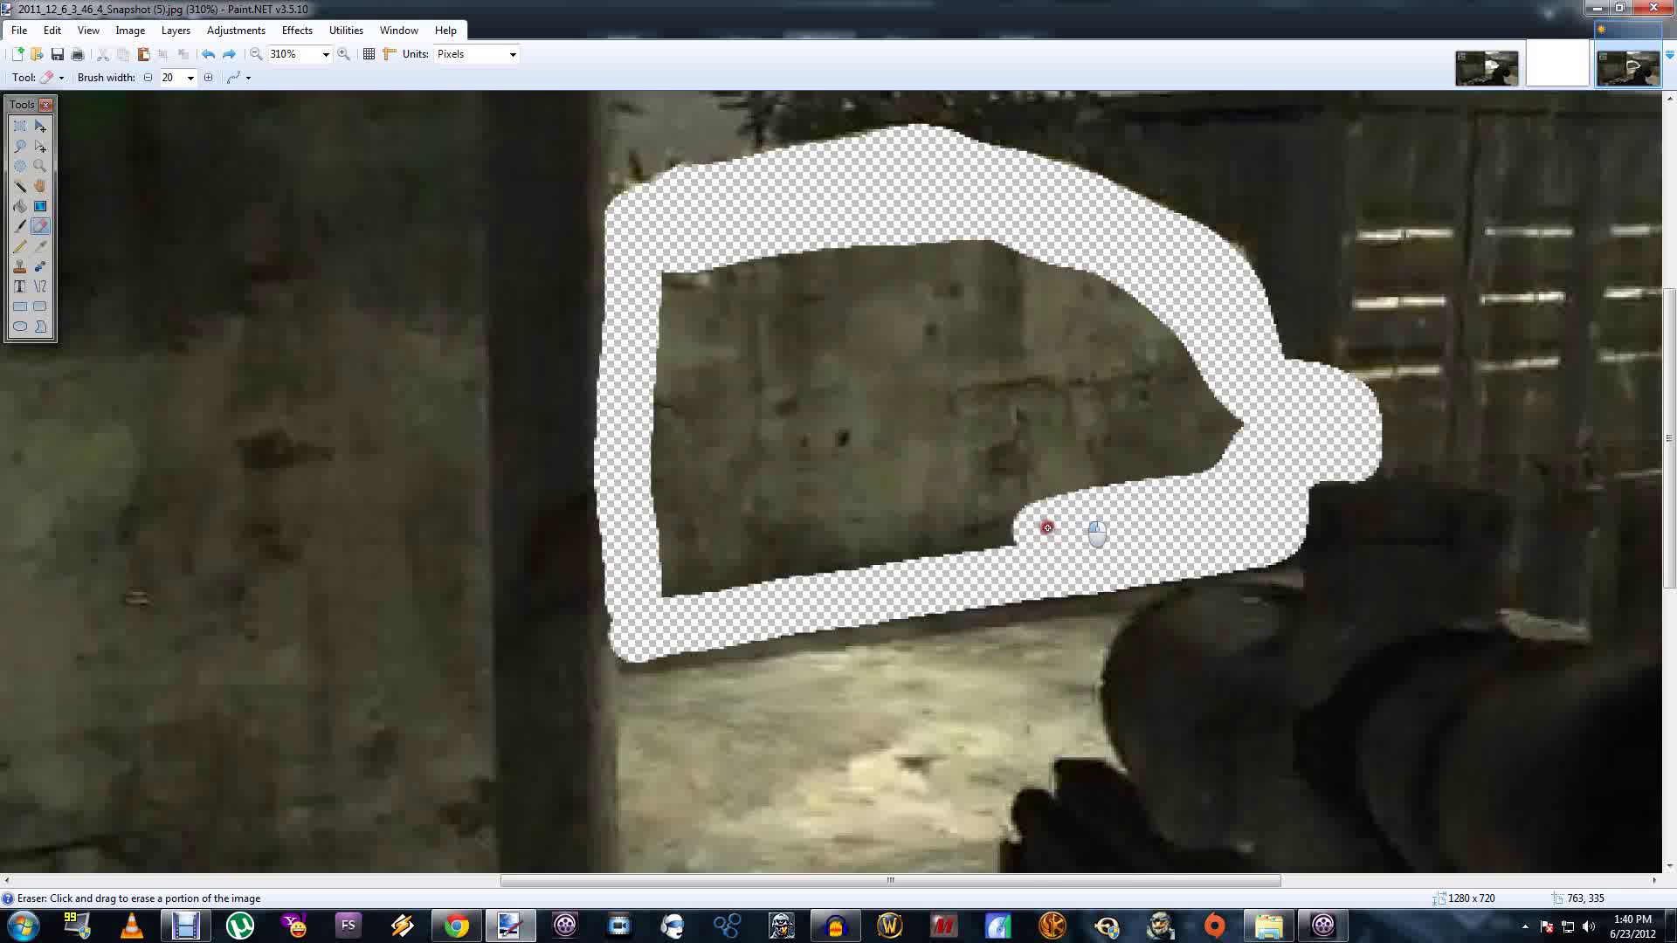
pyautogui.moveTo(1047, 527)
pyautogui.mouseDown()
pyautogui.moveTo(690, 580)
pyautogui.moveTo(664, 290)
pyautogui.moveTo(1103, 248)
pyautogui.moveTo(1191, 311)
pyautogui.moveTo(1223, 418)
pyautogui.moveTo(1149, 479)
pyautogui.moveTo(819, 497)
pyautogui.moveTo(695, 548)
pyautogui.moveTo(1041, 500)
pyautogui.moveTo(691, 491)
pyautogui.moveTo(705, 282)
pyautogui.moveTo(748, 472)
pyautogui.moveTo(747, 265)
pyautogui.moveTo(714, 453)
pyautogui.moveTo(804, 278)
pyautogui.moveTo(831, 413)
pyautogui.moveTo(869, 268)
pyautogui.moveTo(931, 356)
pyautogui.moveTo(959, 275)
pyautogui.moveTo(1031, 306)
pyautogui.moveTo(1068, 262)
pyautogui.moveTo(1125, 309)
pyautogui.moveTo(1023, 433)
pyautogui.moveTo(1197, 440)
pyautogui.moveTo(1156, 320)
pyautogui.moveTo(1107, 399)
pyautogui.moveTo(1113, 315)
pyautogui.moveTo(1170, 404)
pyautogui.mouseUp()
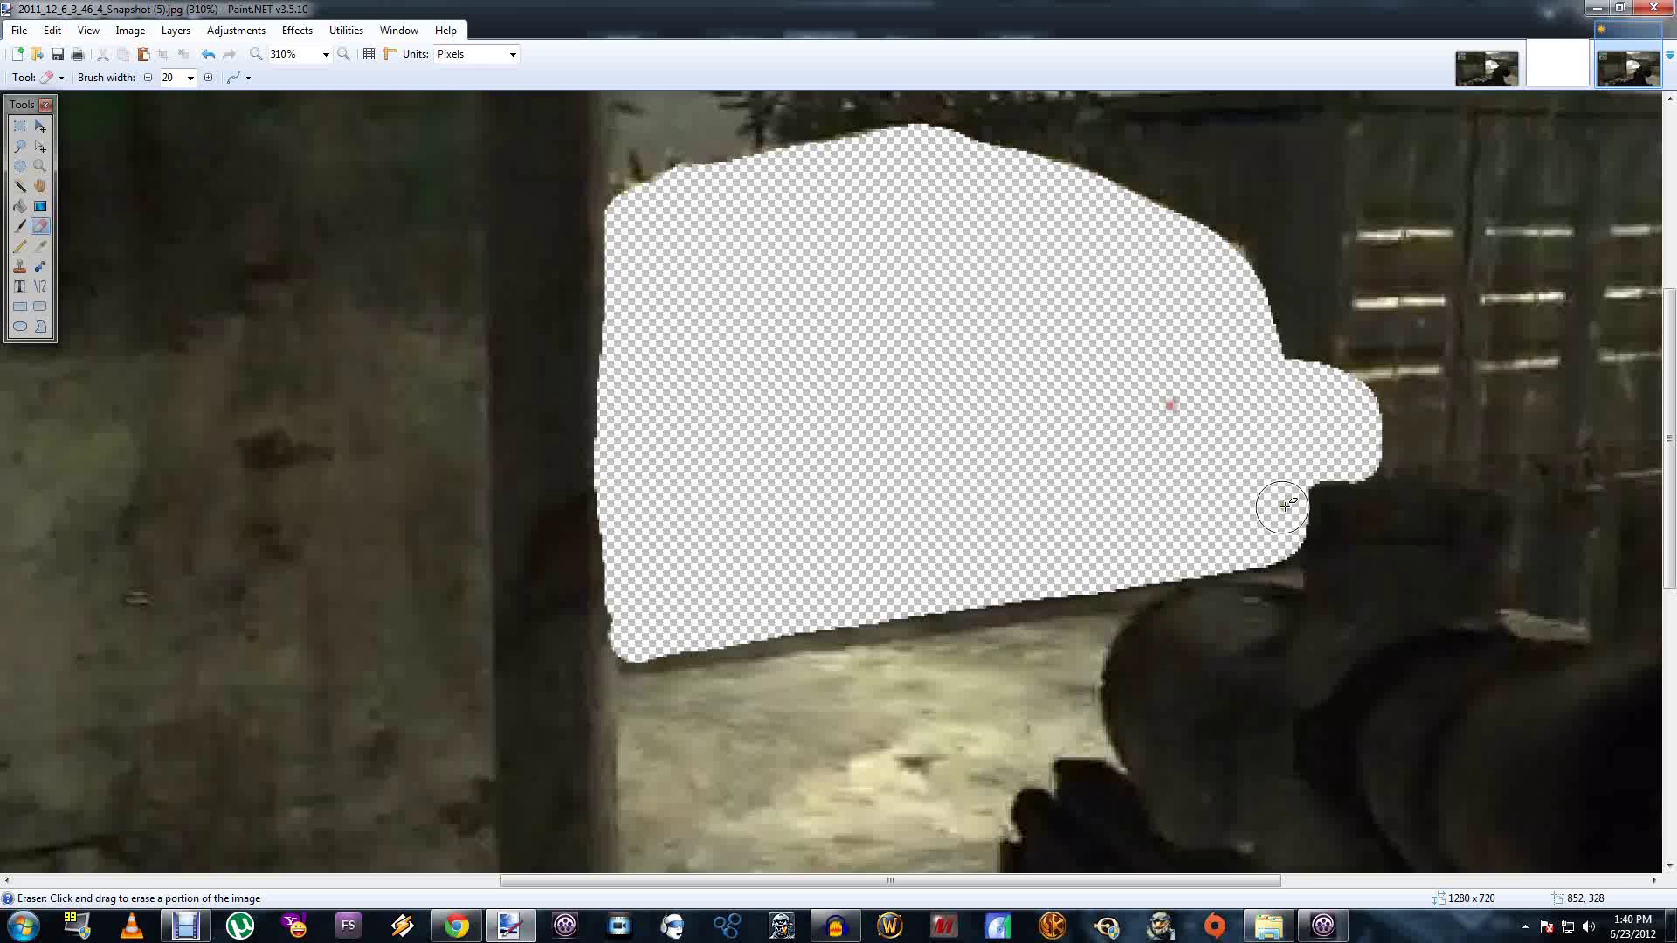
pyautogui.scroll(3, 1040, 350)
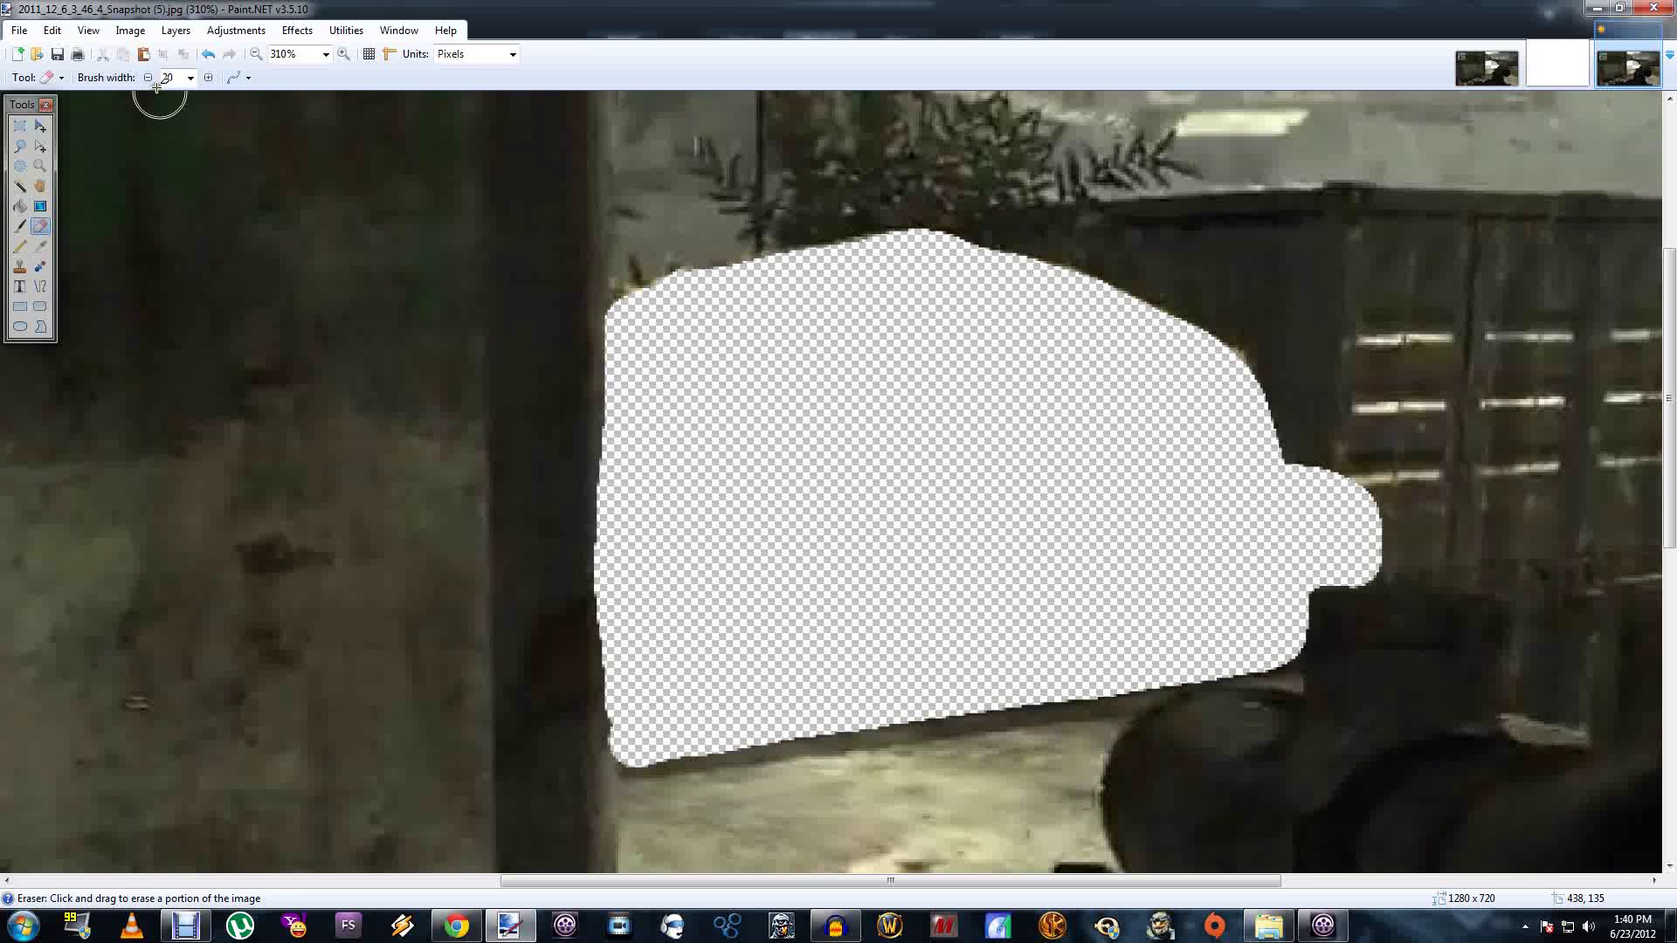
pyautogui.scroll(-5, 1055, 318)
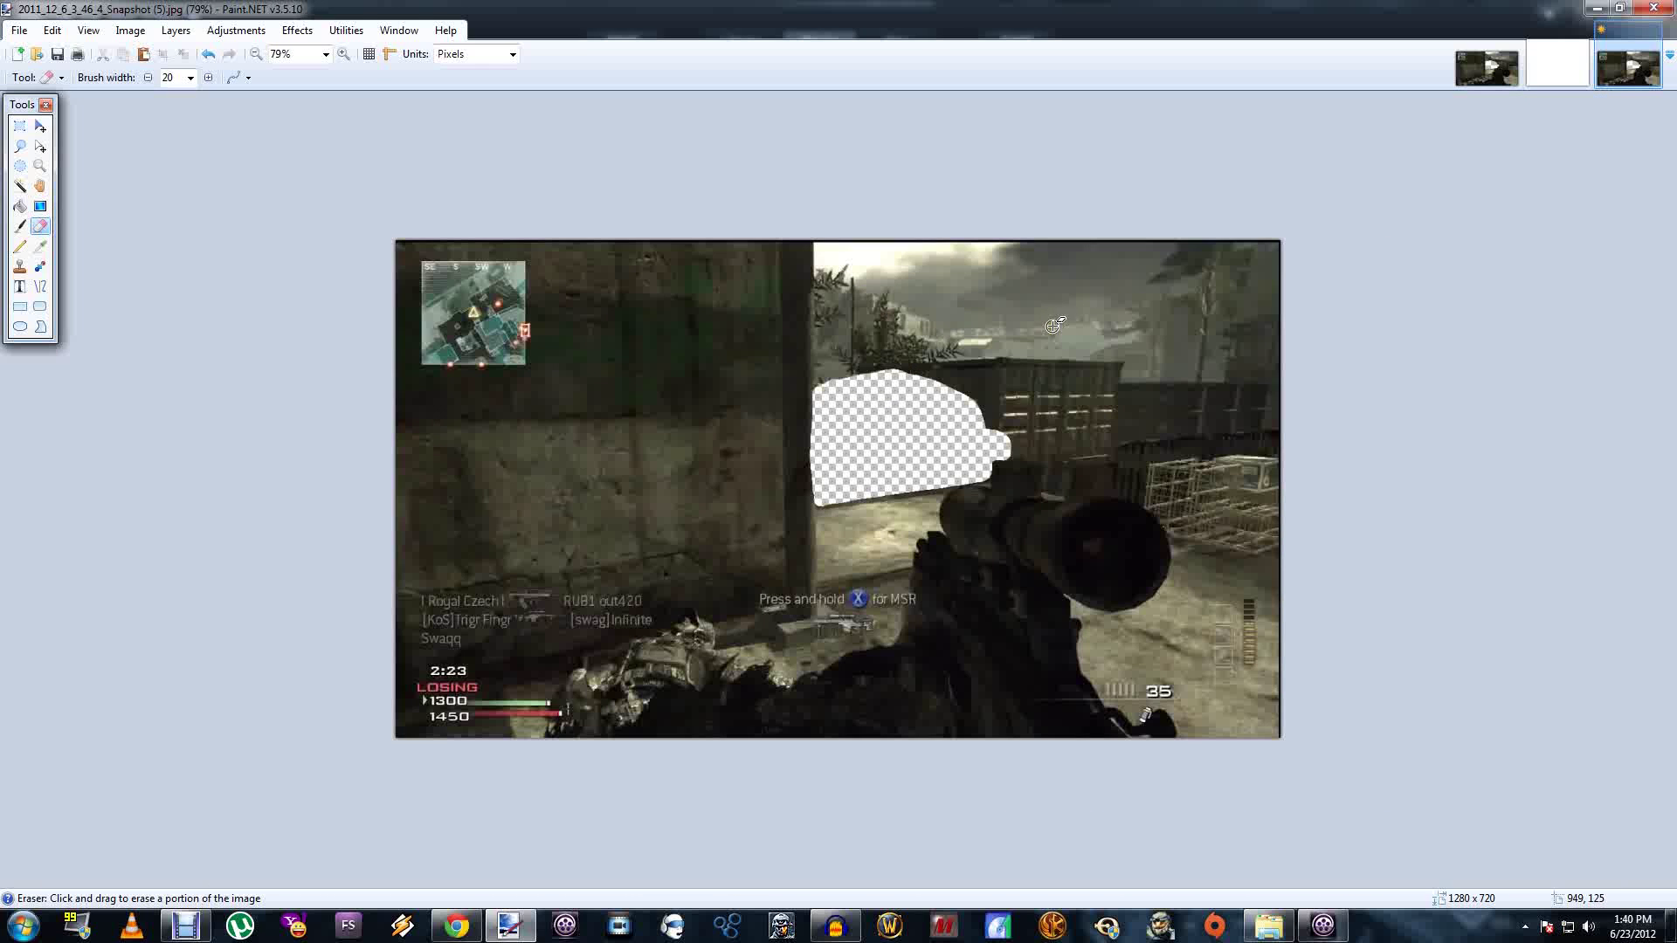
# Start saving a copy of the erased snapshot to the Desktop with PNG as the file type
pyautogui.click(19, 31)
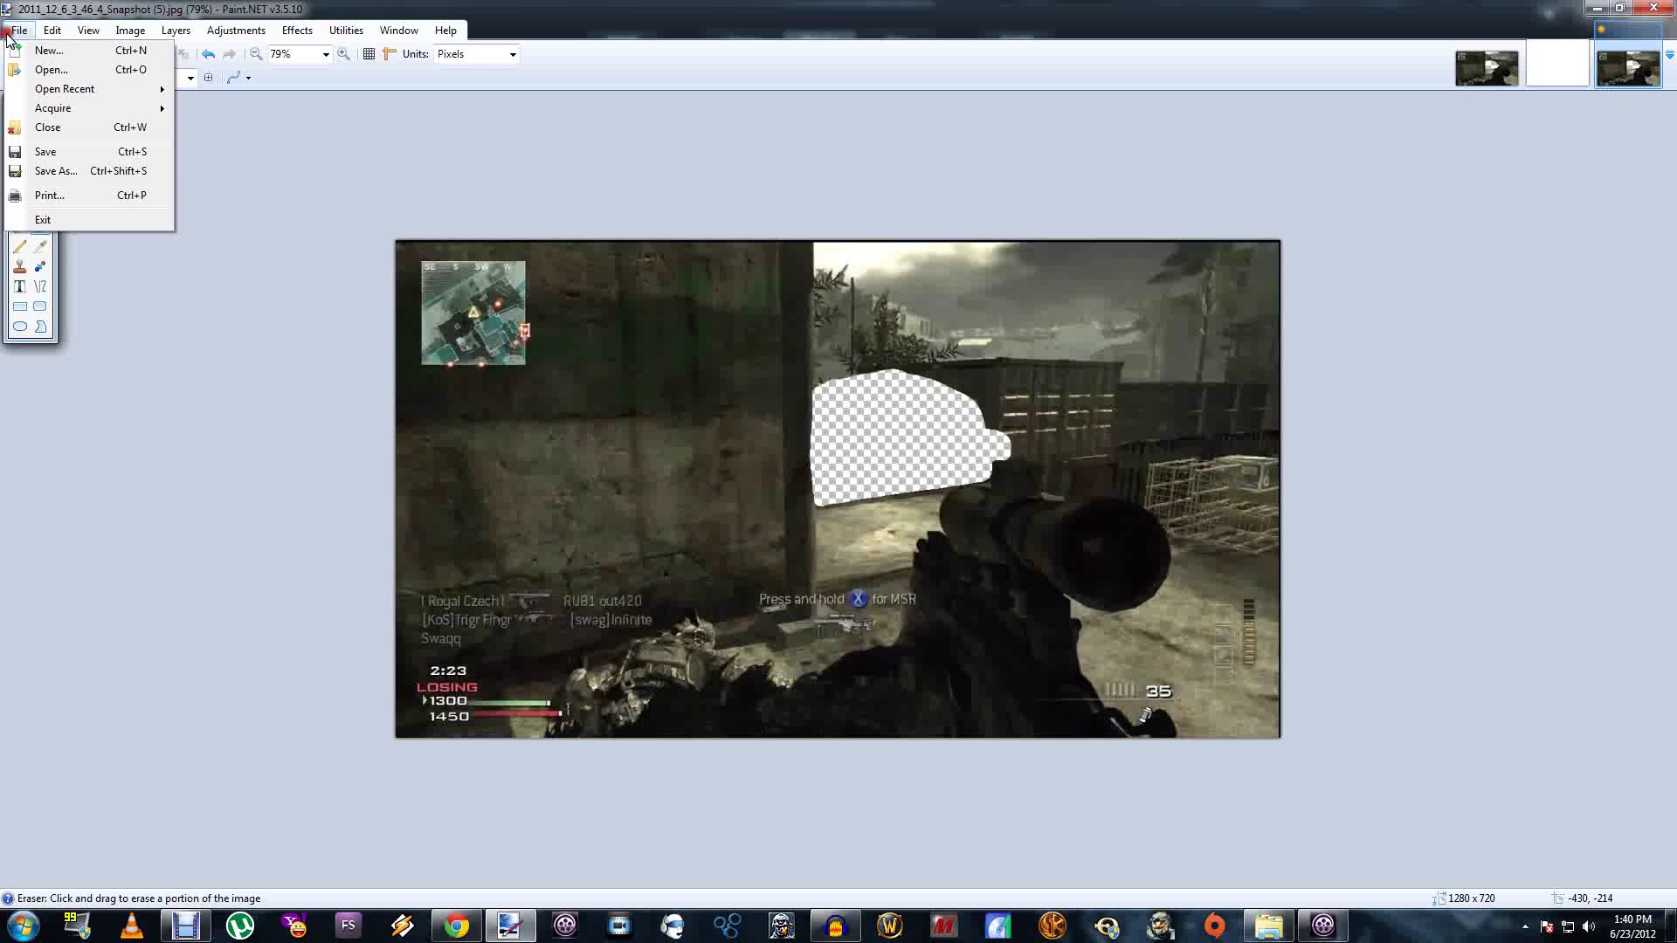
pyautogui.click(50, 174)
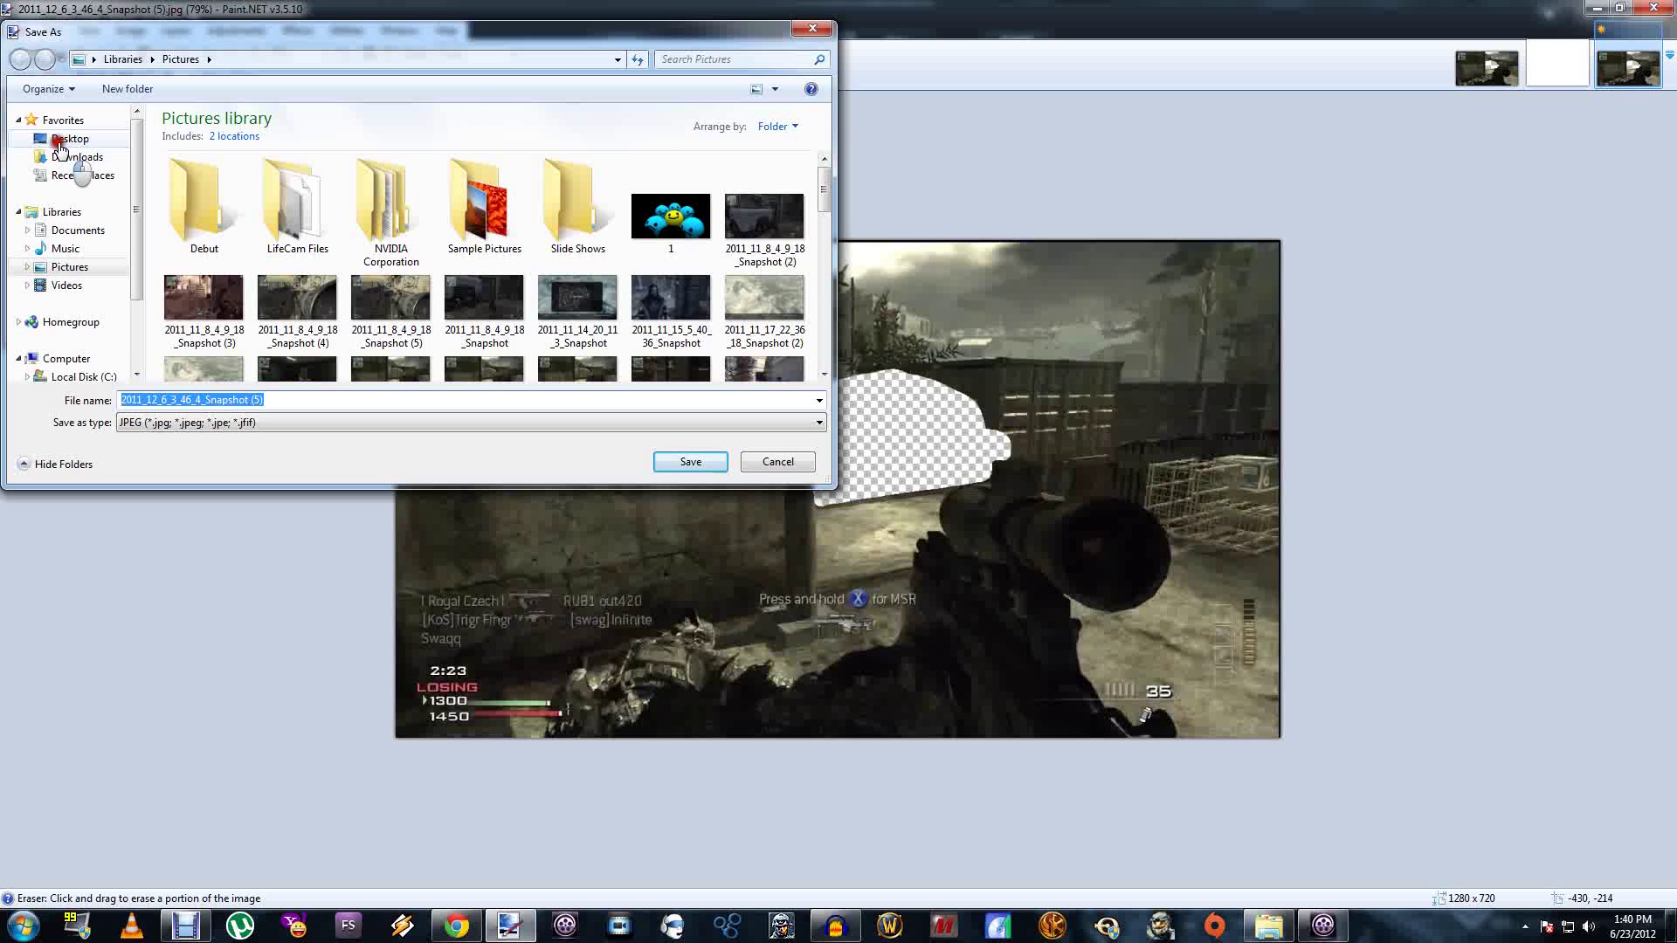
pyautogui.click(59, 141)
pyautogui.click(175, 423)
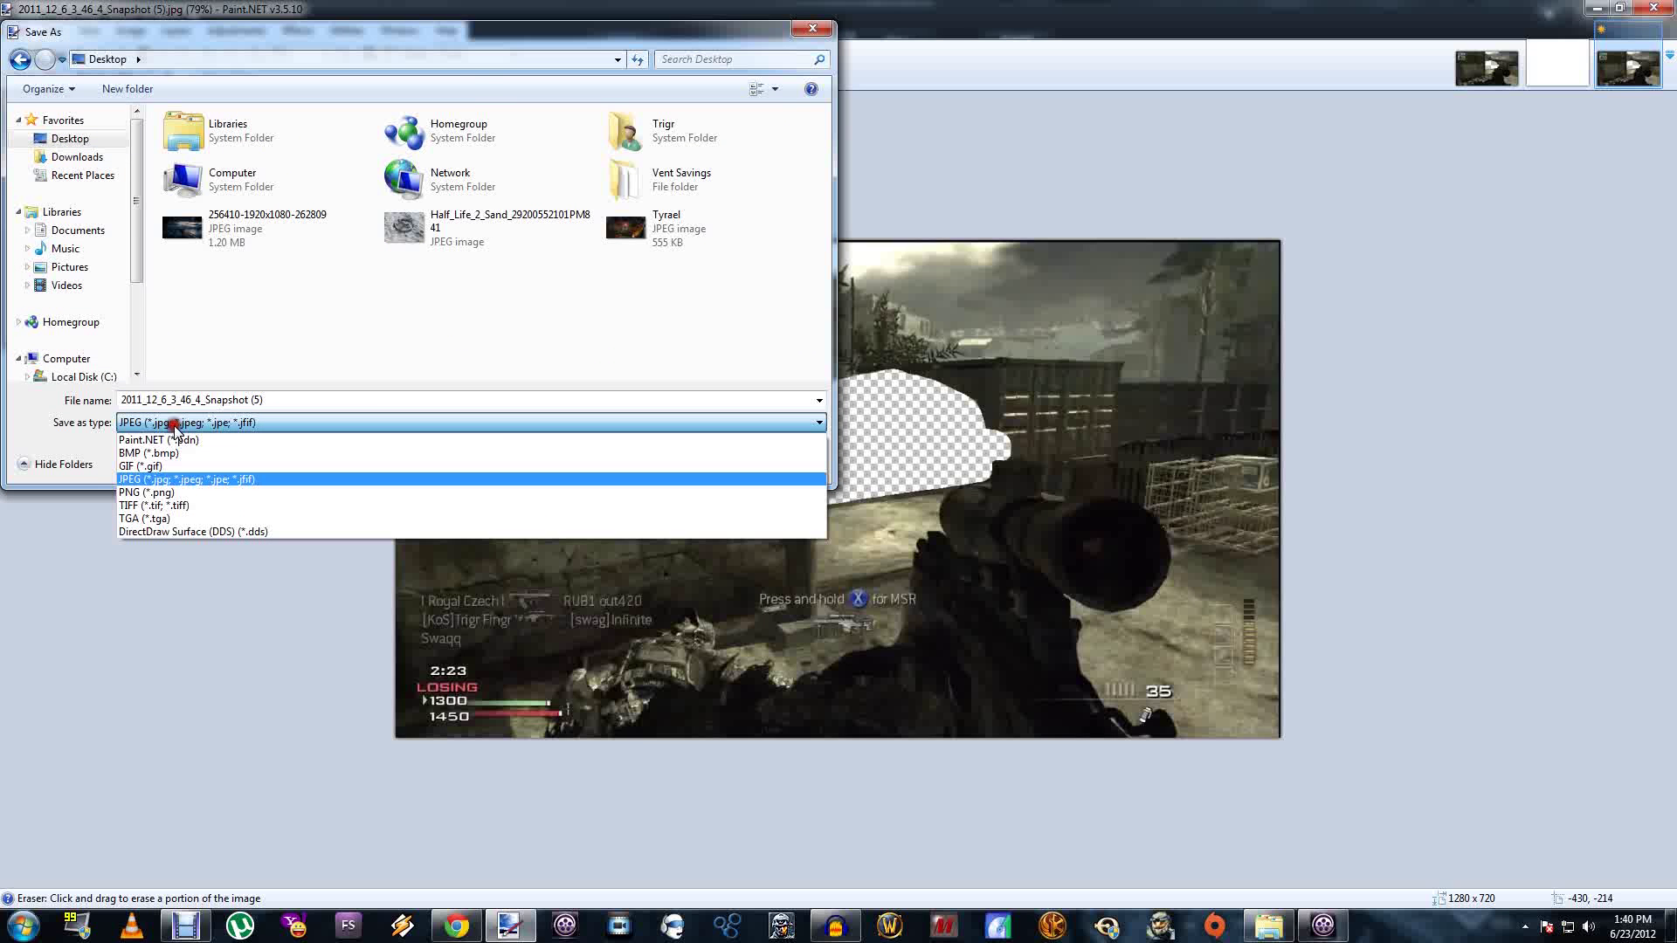
pyautogui.click(146, 493)
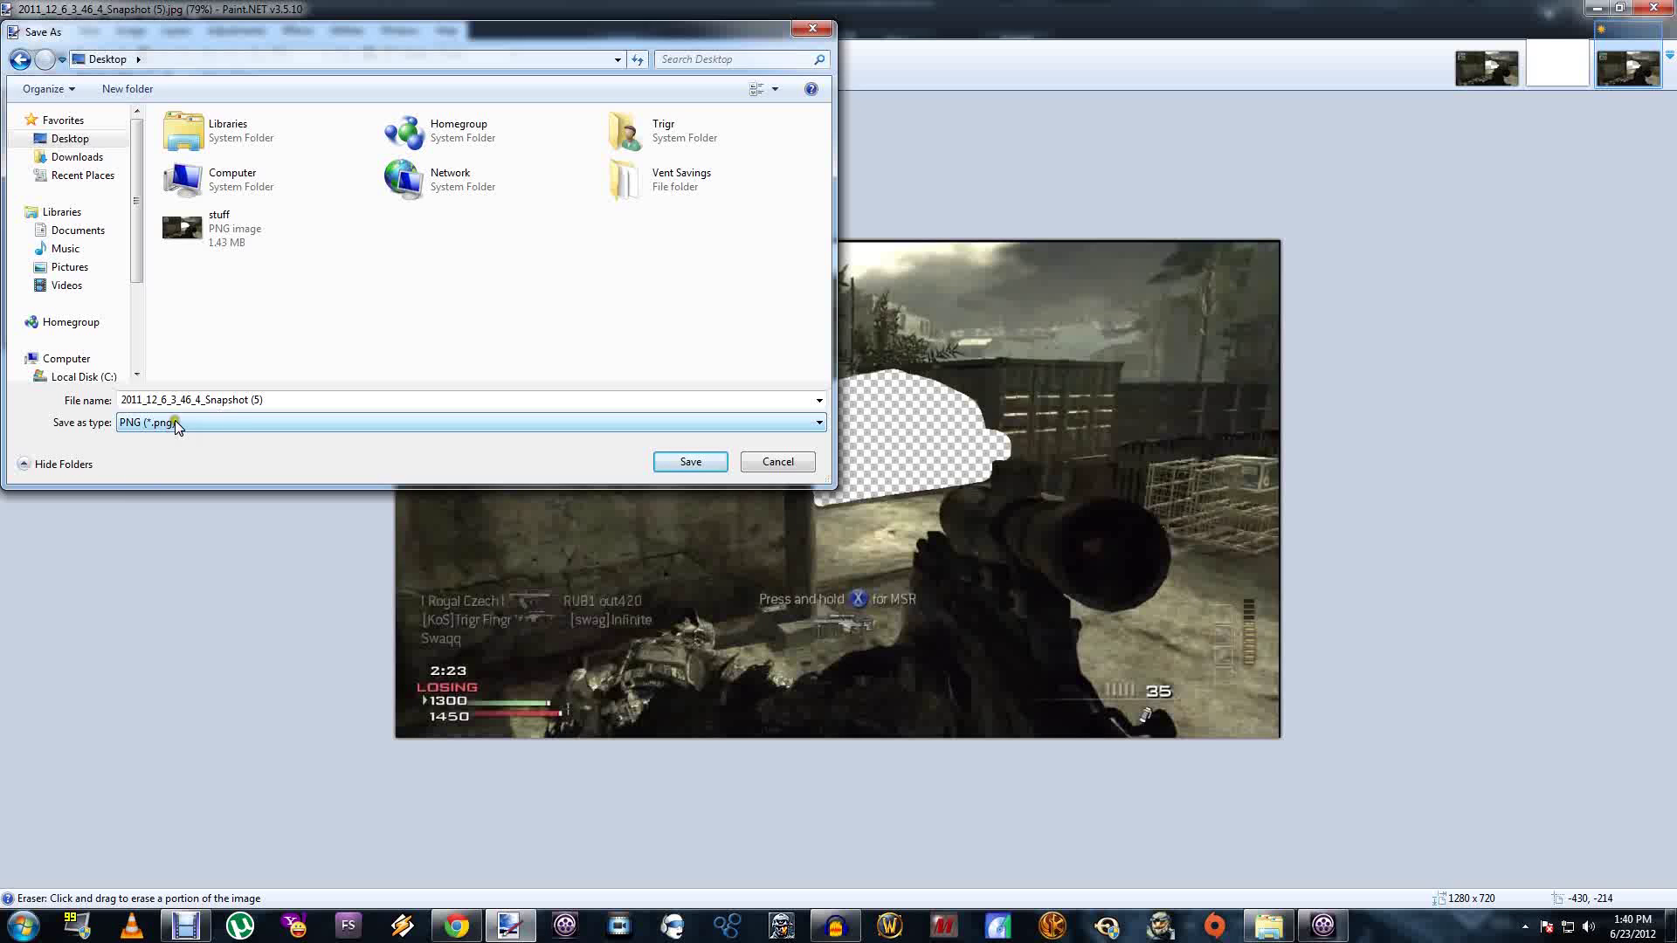
# Name the file Whatever and save it, accepting the Auto-detect bit depth
pyautogui.moveTo(297, 400); pyautogui.dragTo(20, 410)
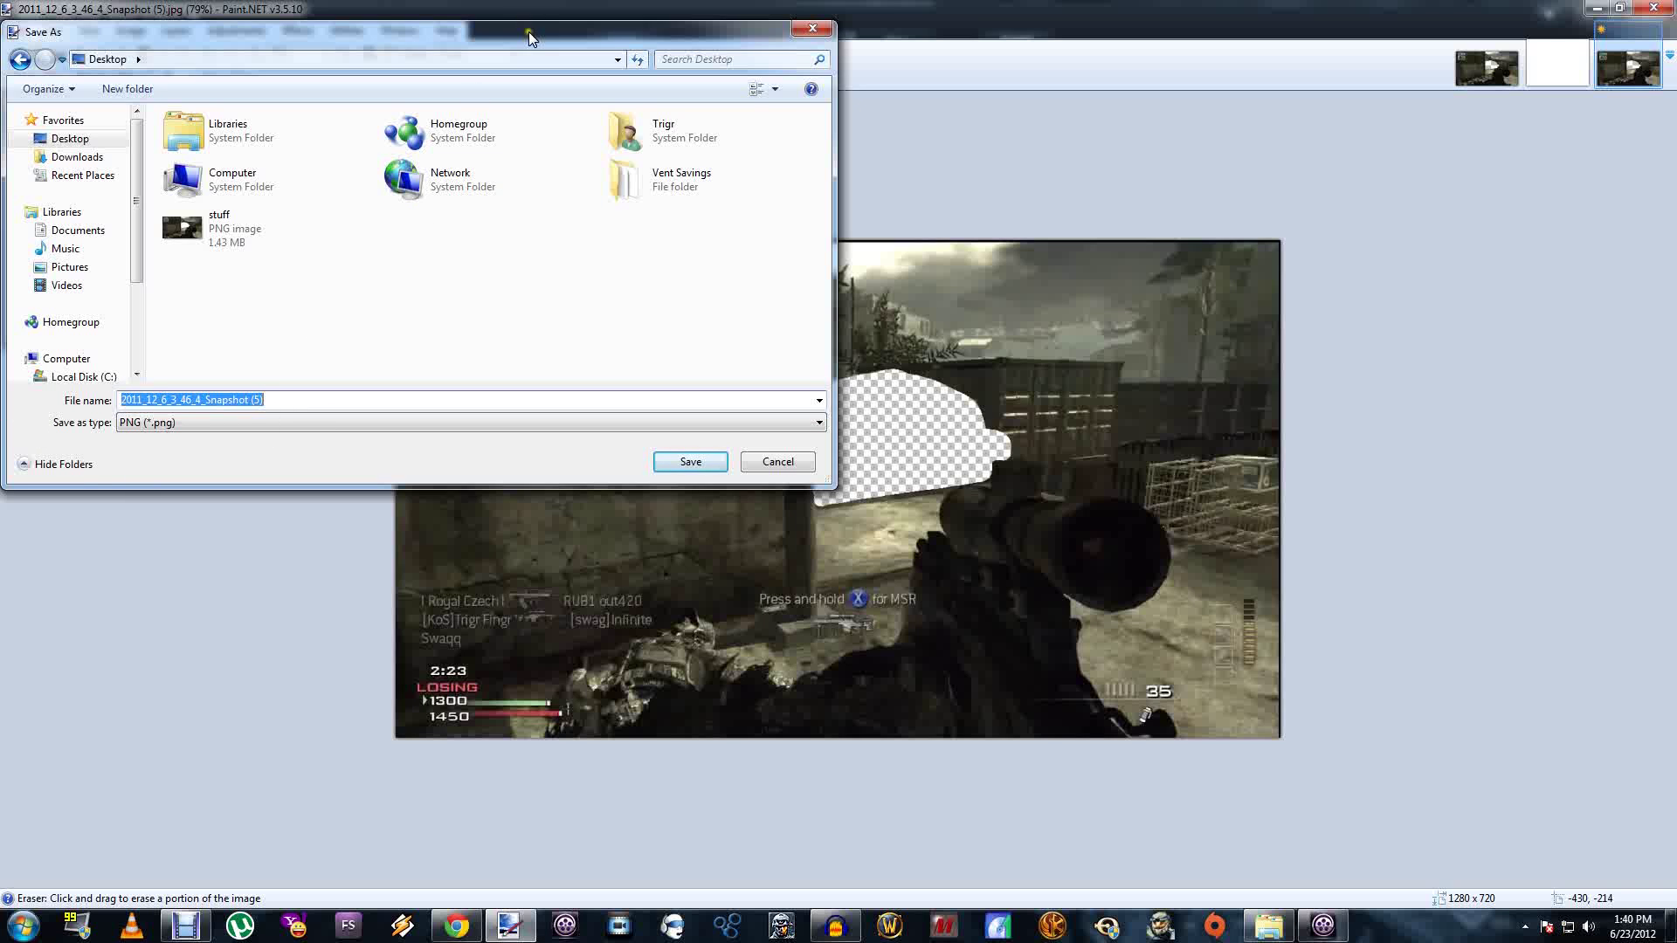
pyautogui.moveTo(527, 31)
pyautogui.mouseDown()
pyautogui.moveTo(817, 407)
pyautogui.moveTo(915, 617)
pyautogui.moveTo(1002, 629)
pyautogui.mouseUp()
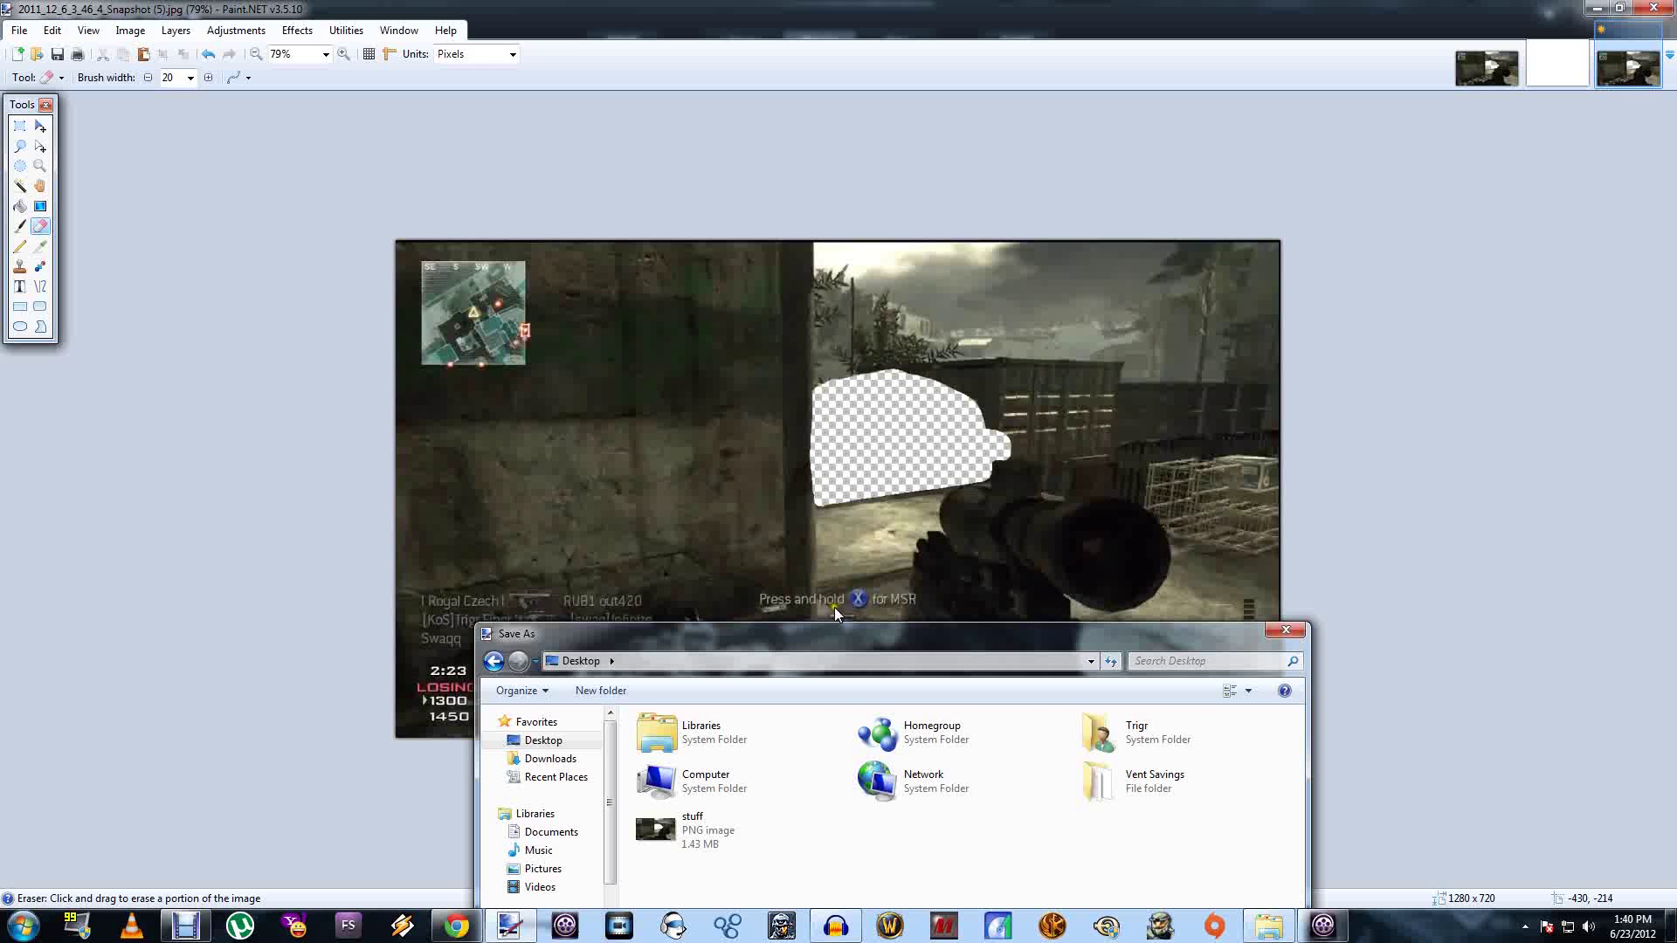
pyautogui.moveTo(884, 643); pyautogui.dragTo(935, 668)
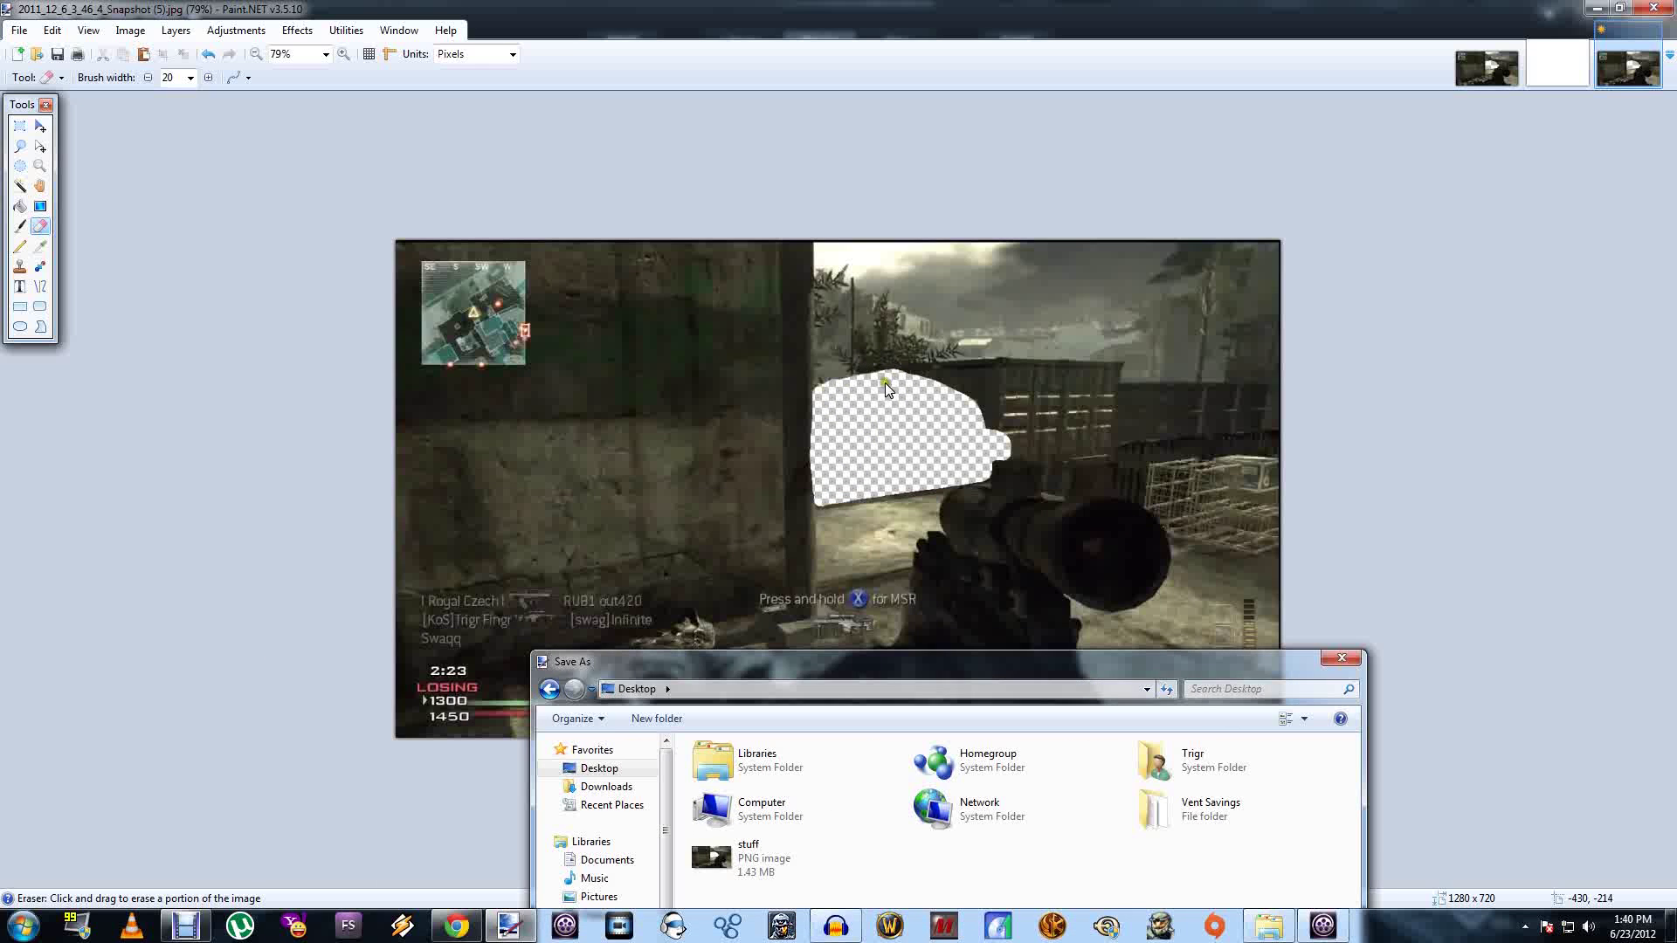
pyautogui.moveTo(1001, 659); pyautogui.dragTo(735, 241)
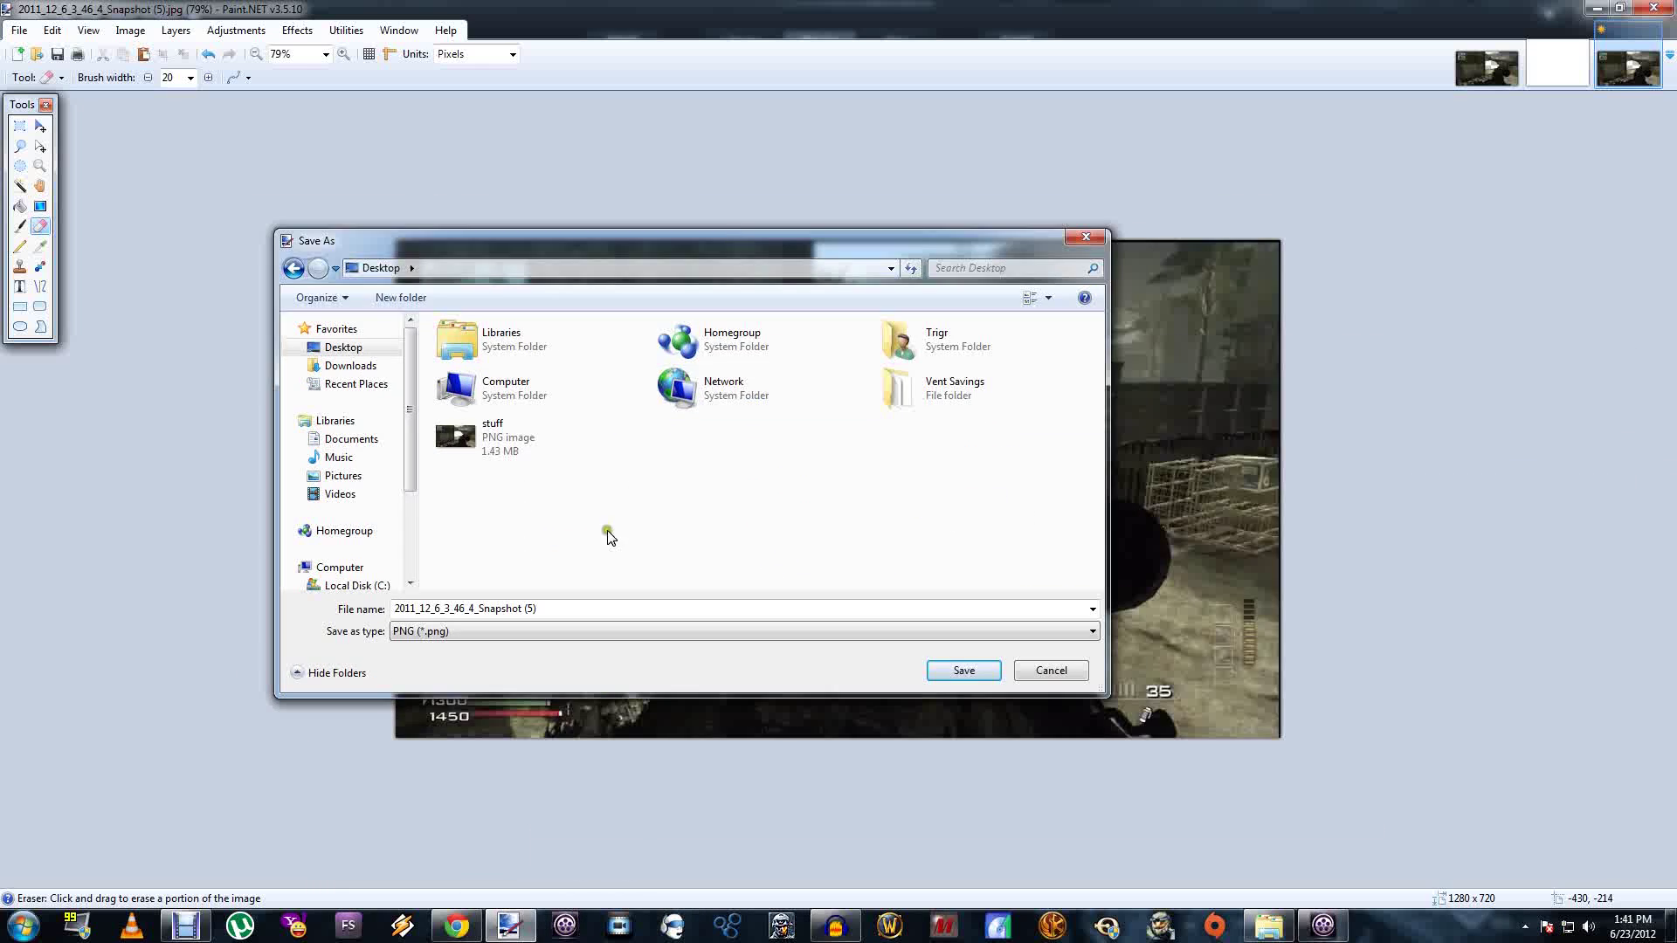
pyautogui.click(581, 611)
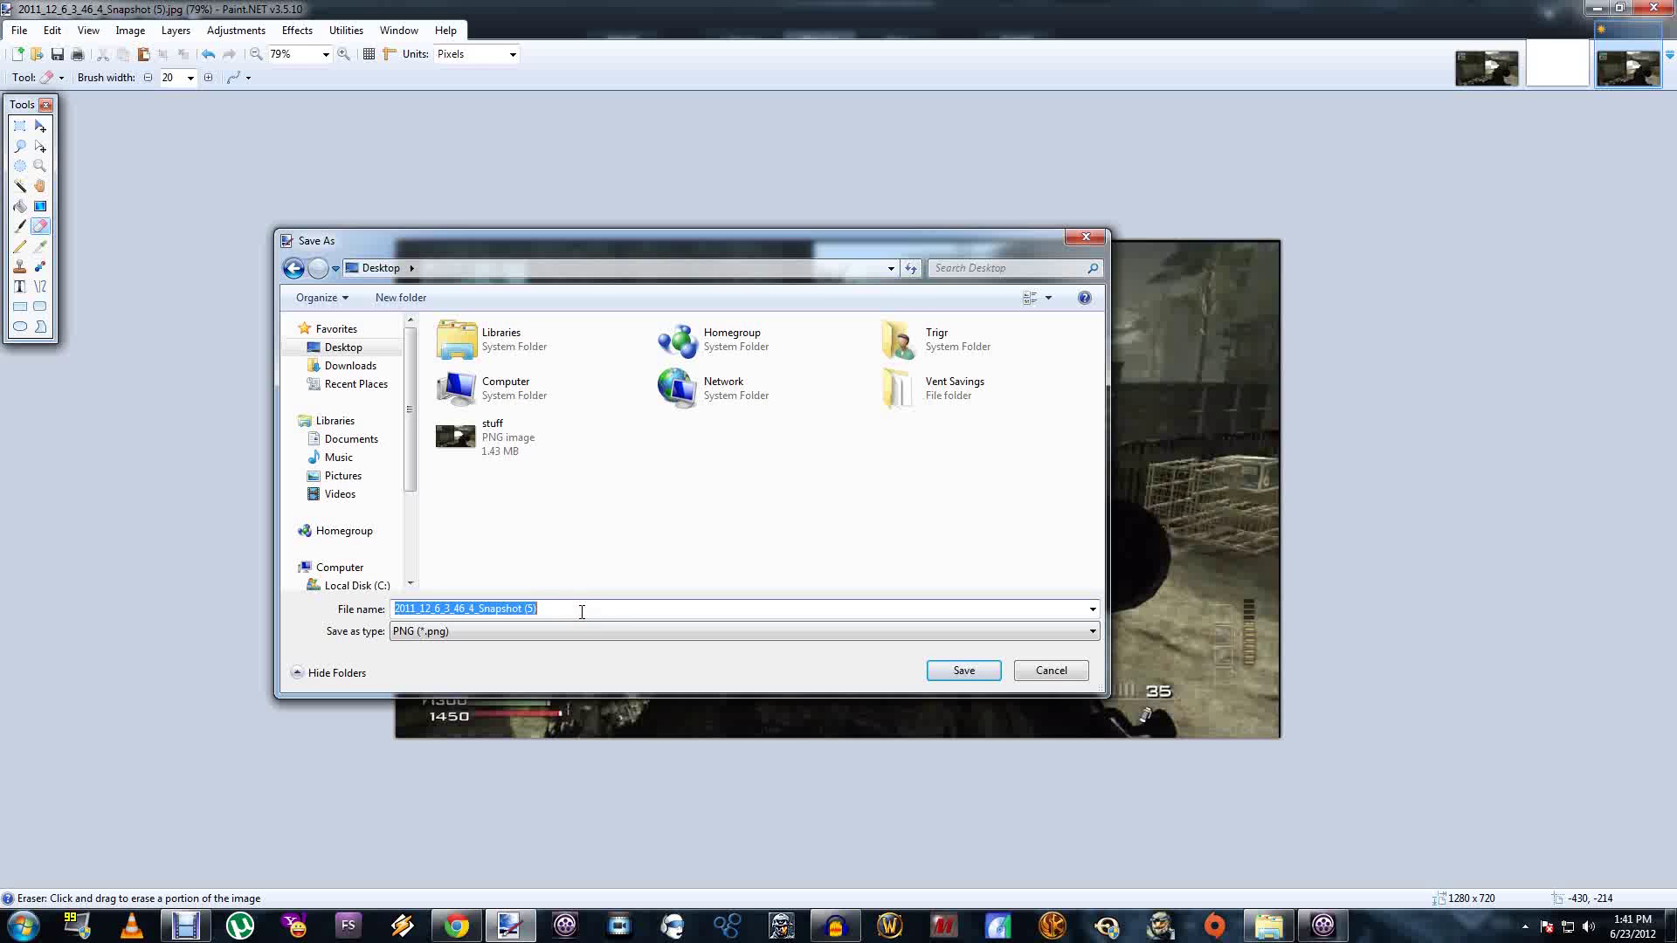
pyautogui.write('Whatever')
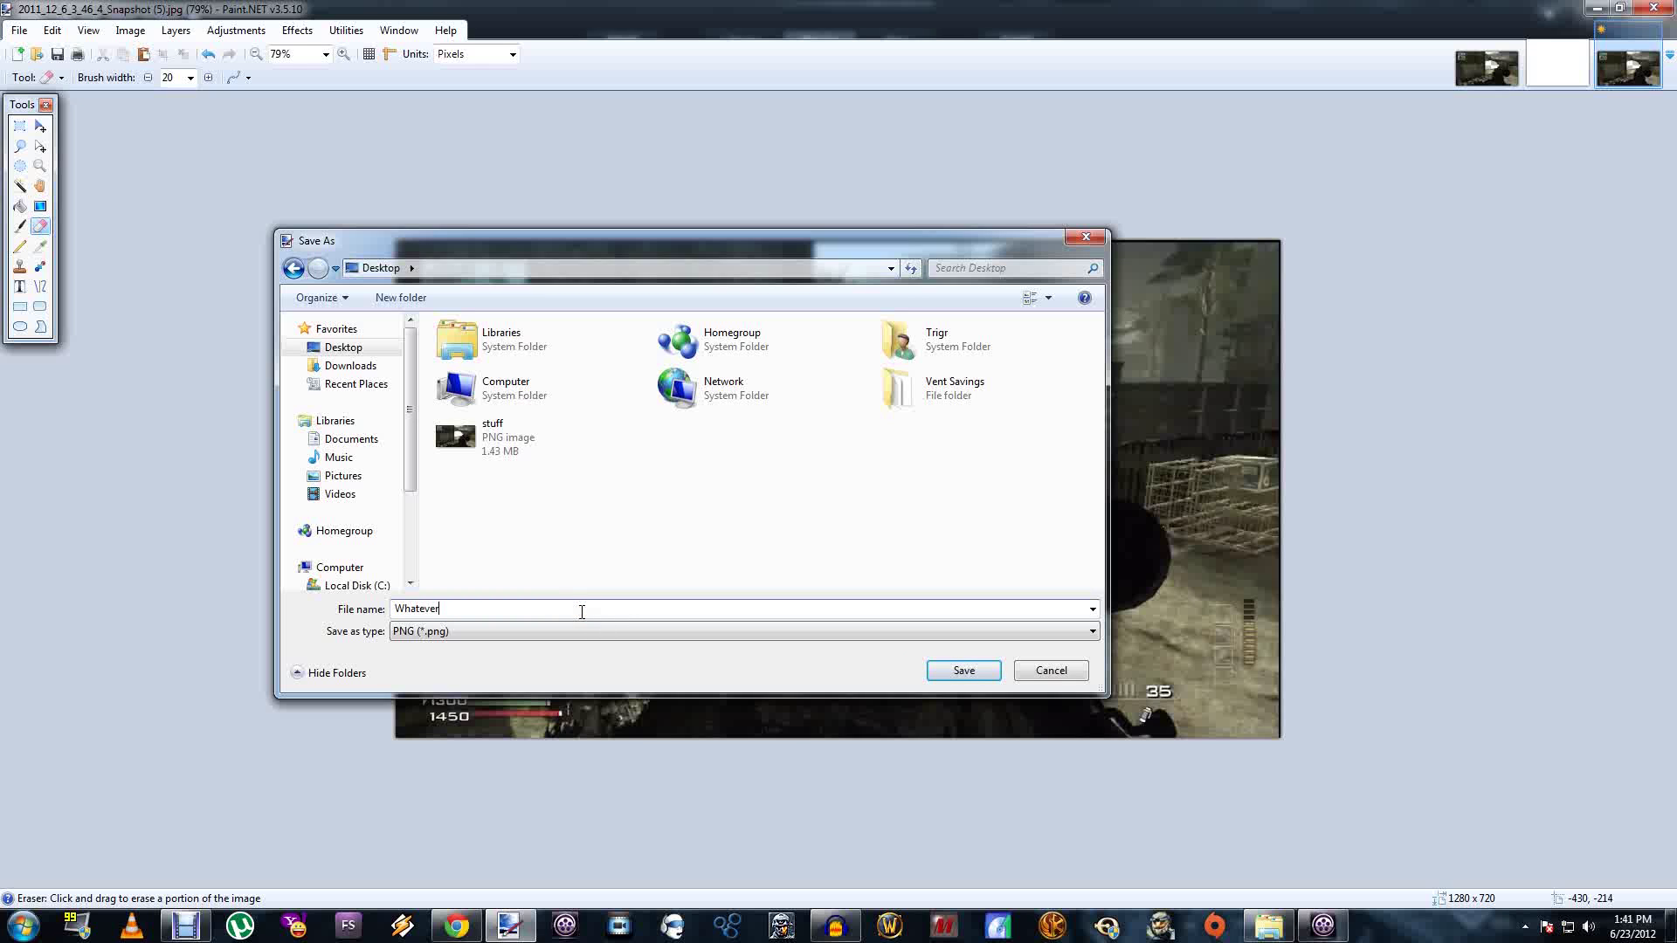
pyautogui.click(953, 665)
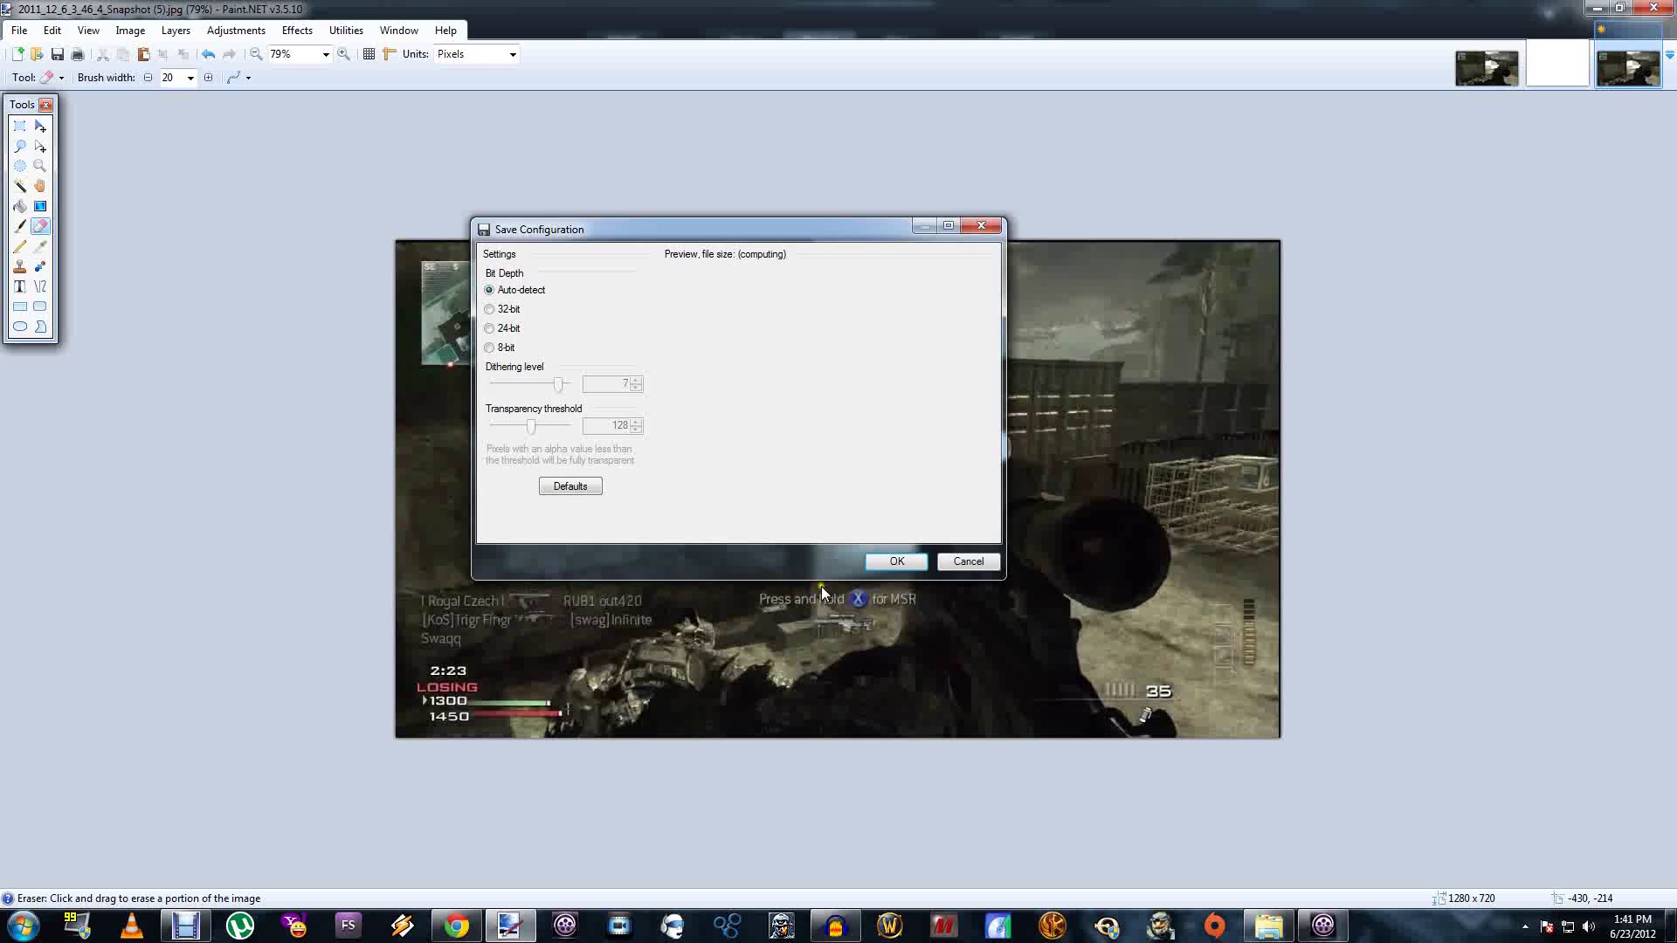
pyautogui.click(891, 564)
# Return to the movie project and move the last clip on A/V Track (1) to start at about 00:07:28, leaving a gap before it
pyautogui.click(1595, 9)
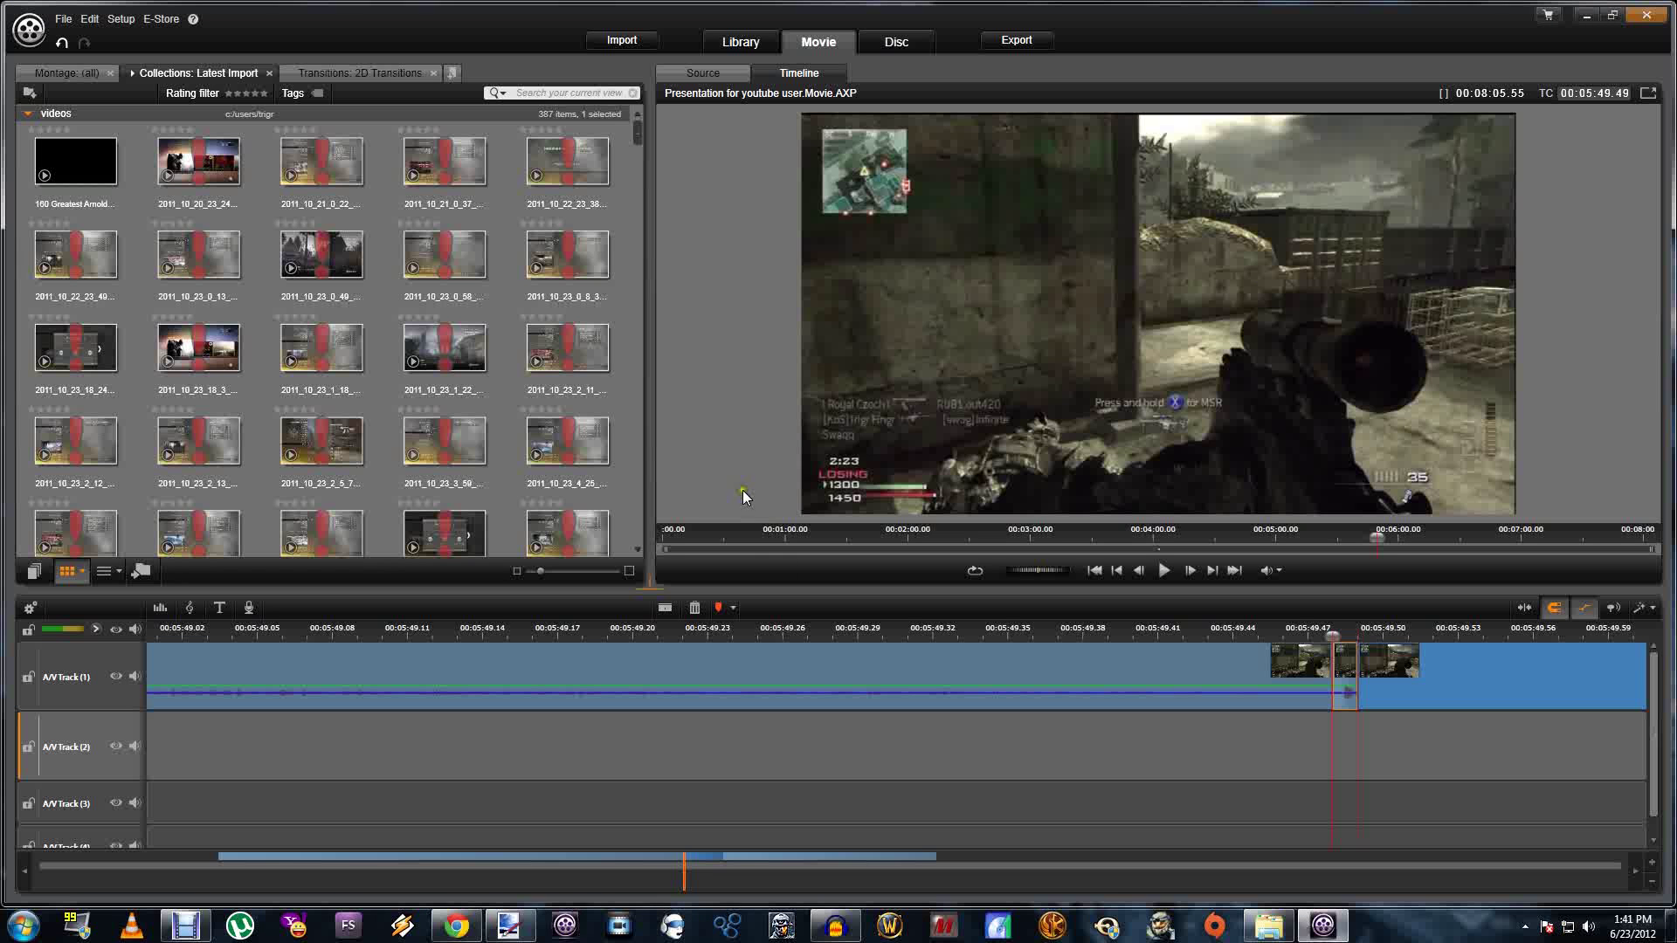
pyautogui.moveTo(1016, 634); pyautogui.dragTo(254, 641)
pyautogui.moveTo(622, 885); pyautogui.dragTo(906, 885)
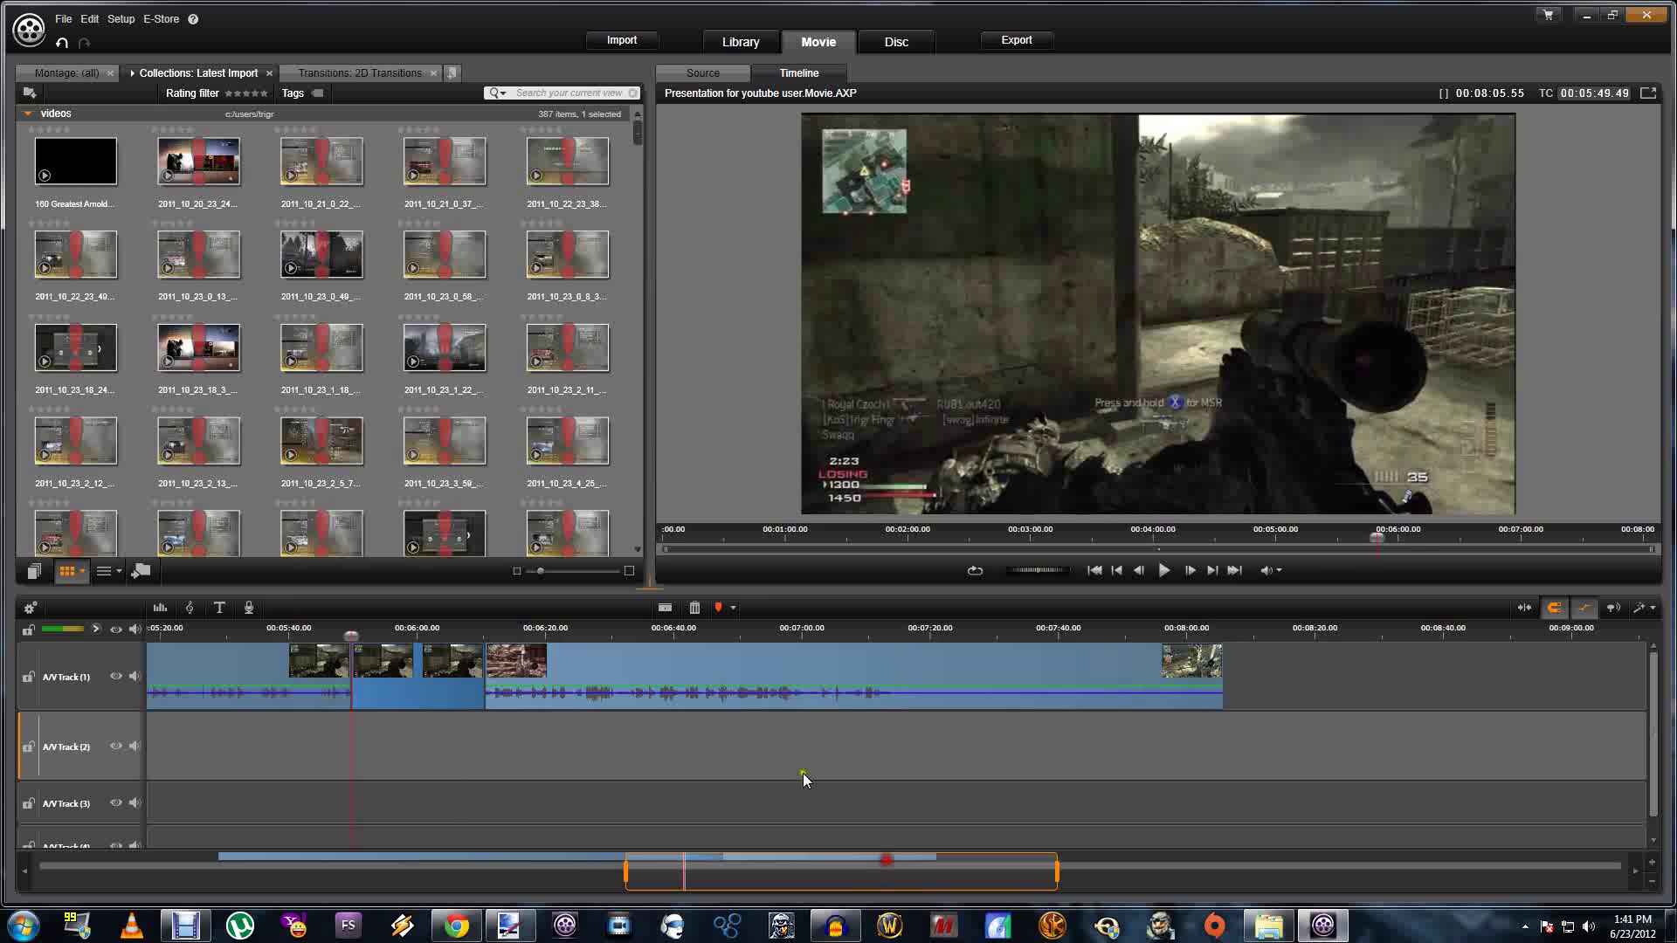
pyautogui.click(1055, 660)
pyautogui.moveTo(1057, 659); pyautogui.dragTo(1098, 660)
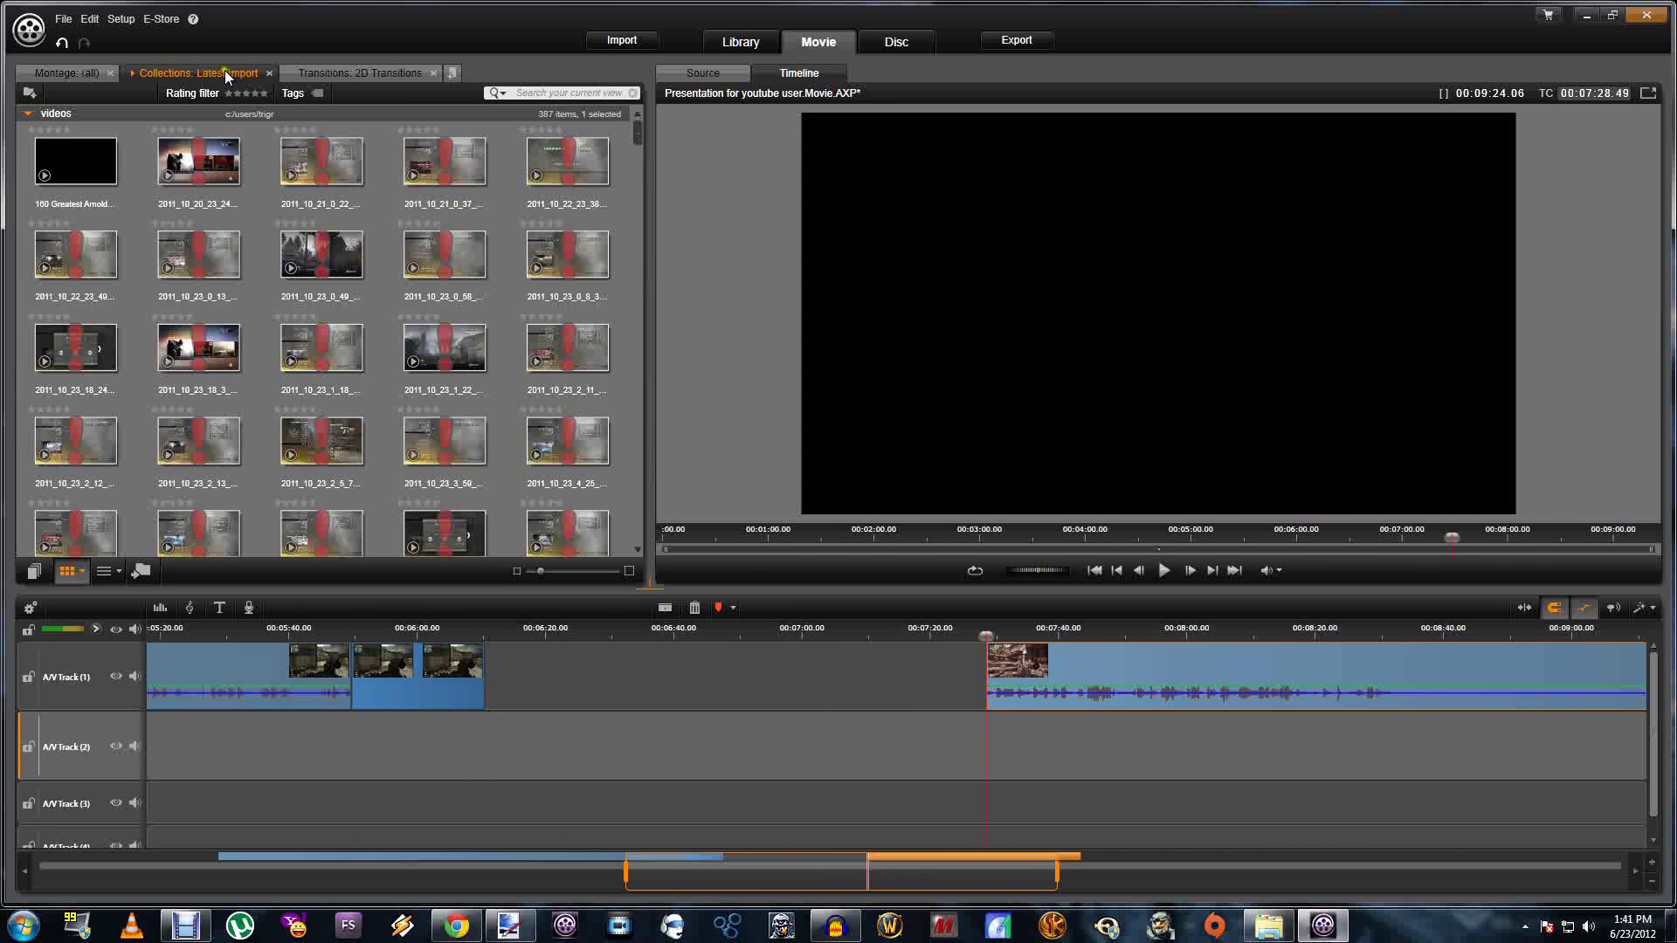
# Look through the All Media and 2D Transitions collections and return to Latest Import
pyautogui.click(449, 73)
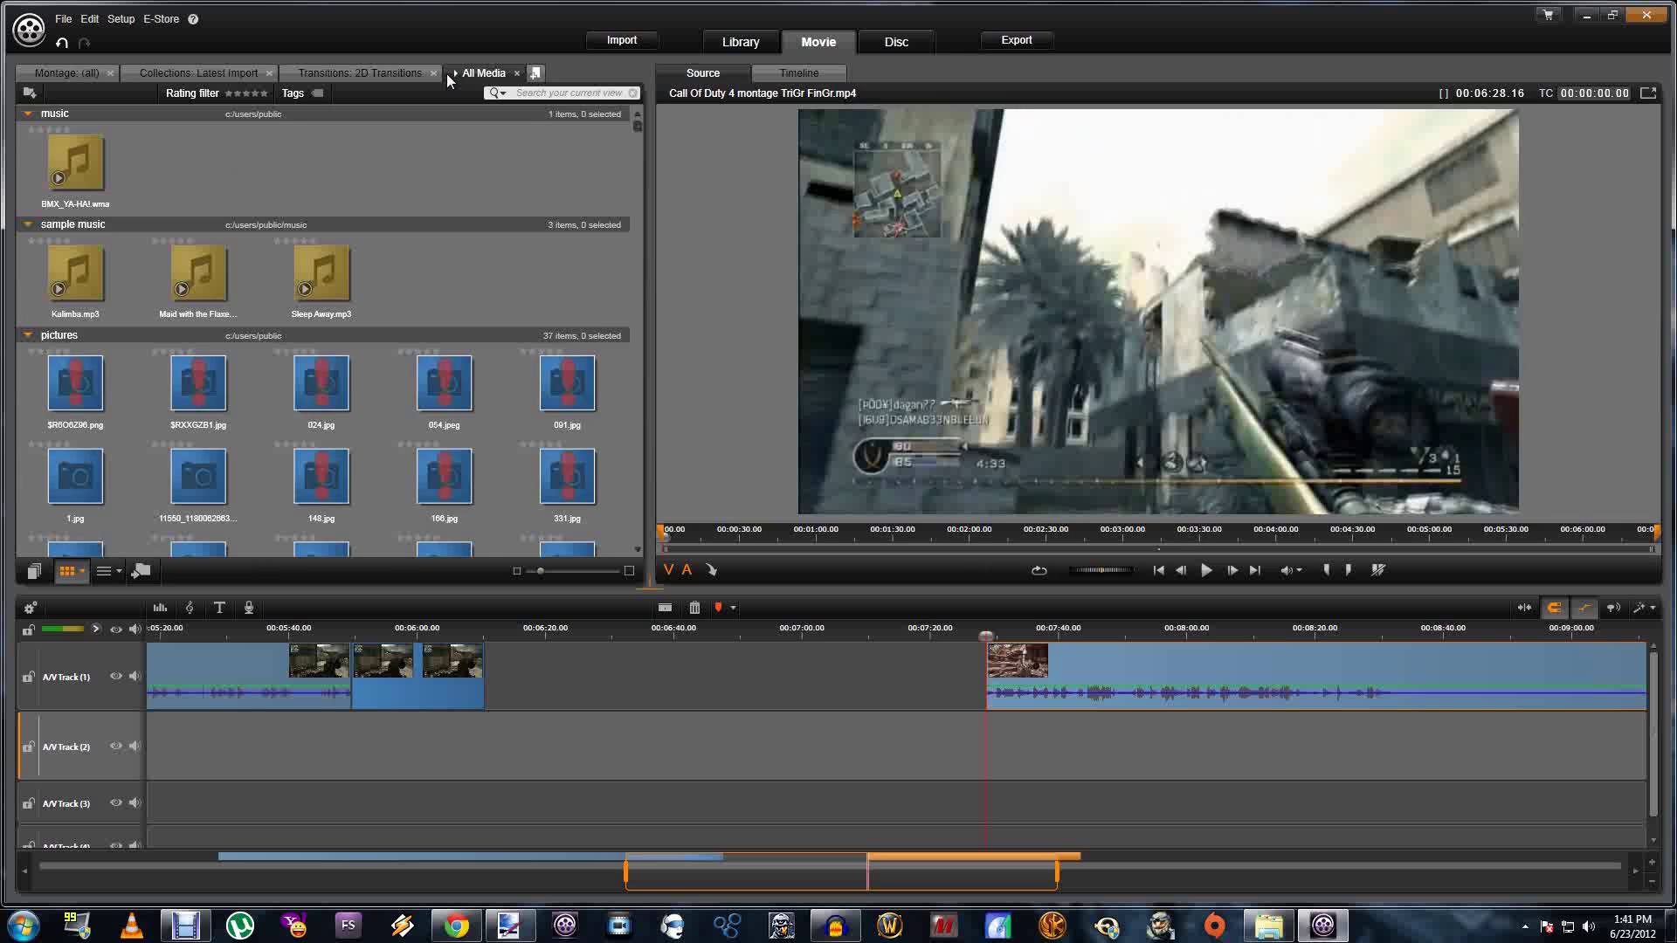
pyautogui.click(393, 74)
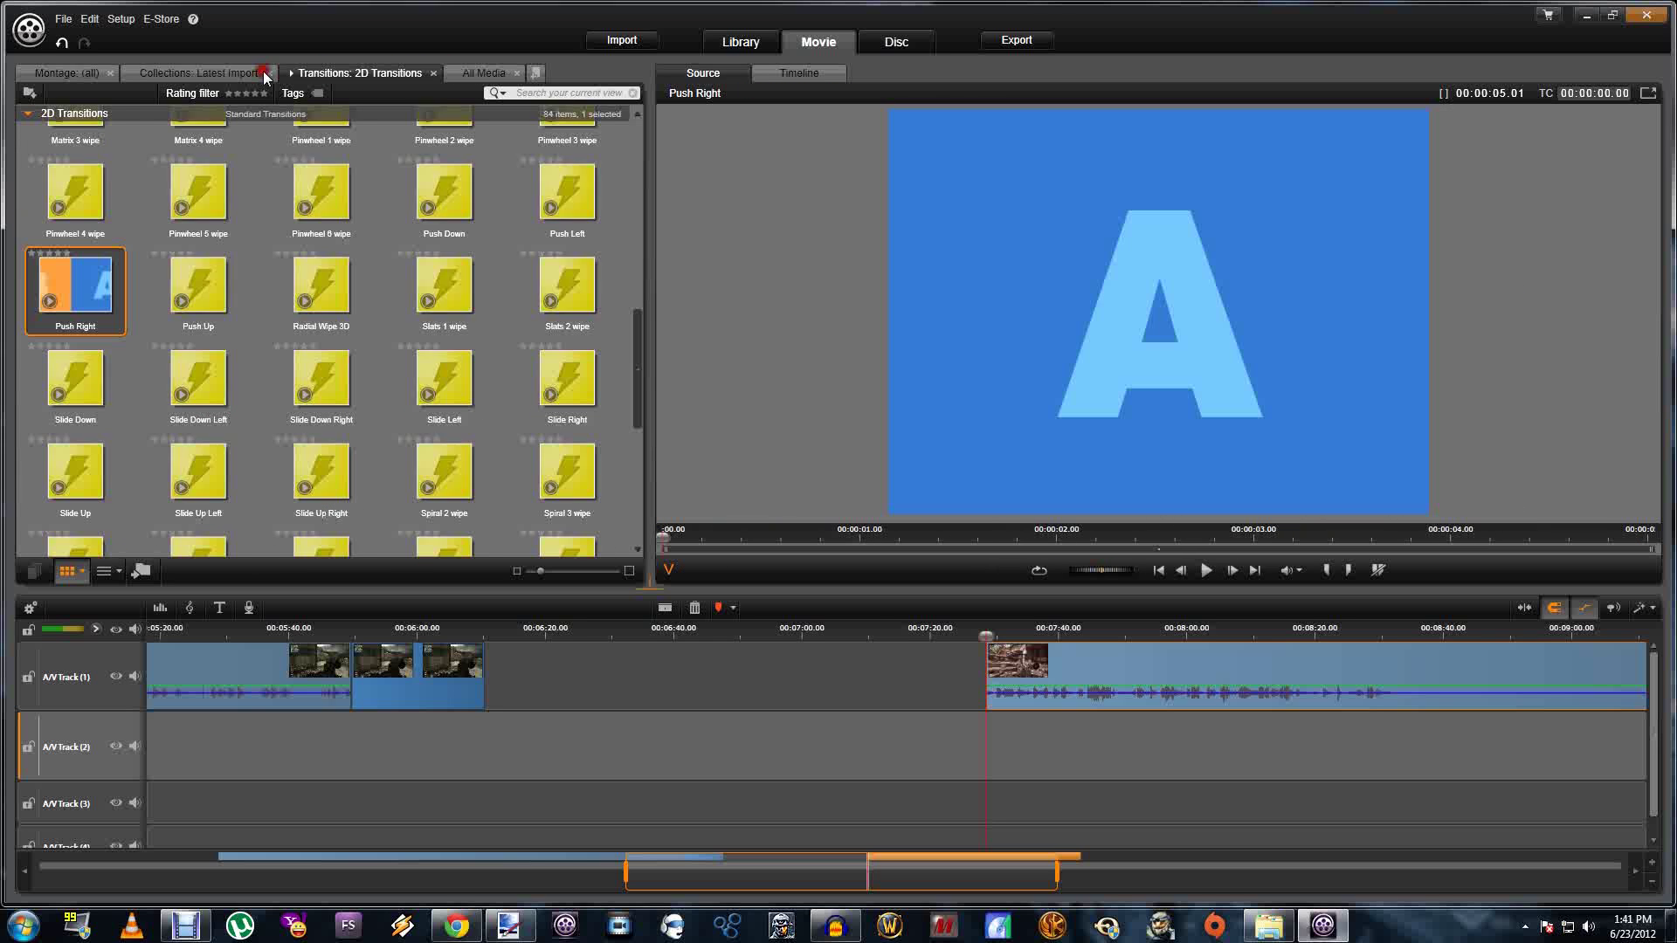
pyautogui.click(214, 76)
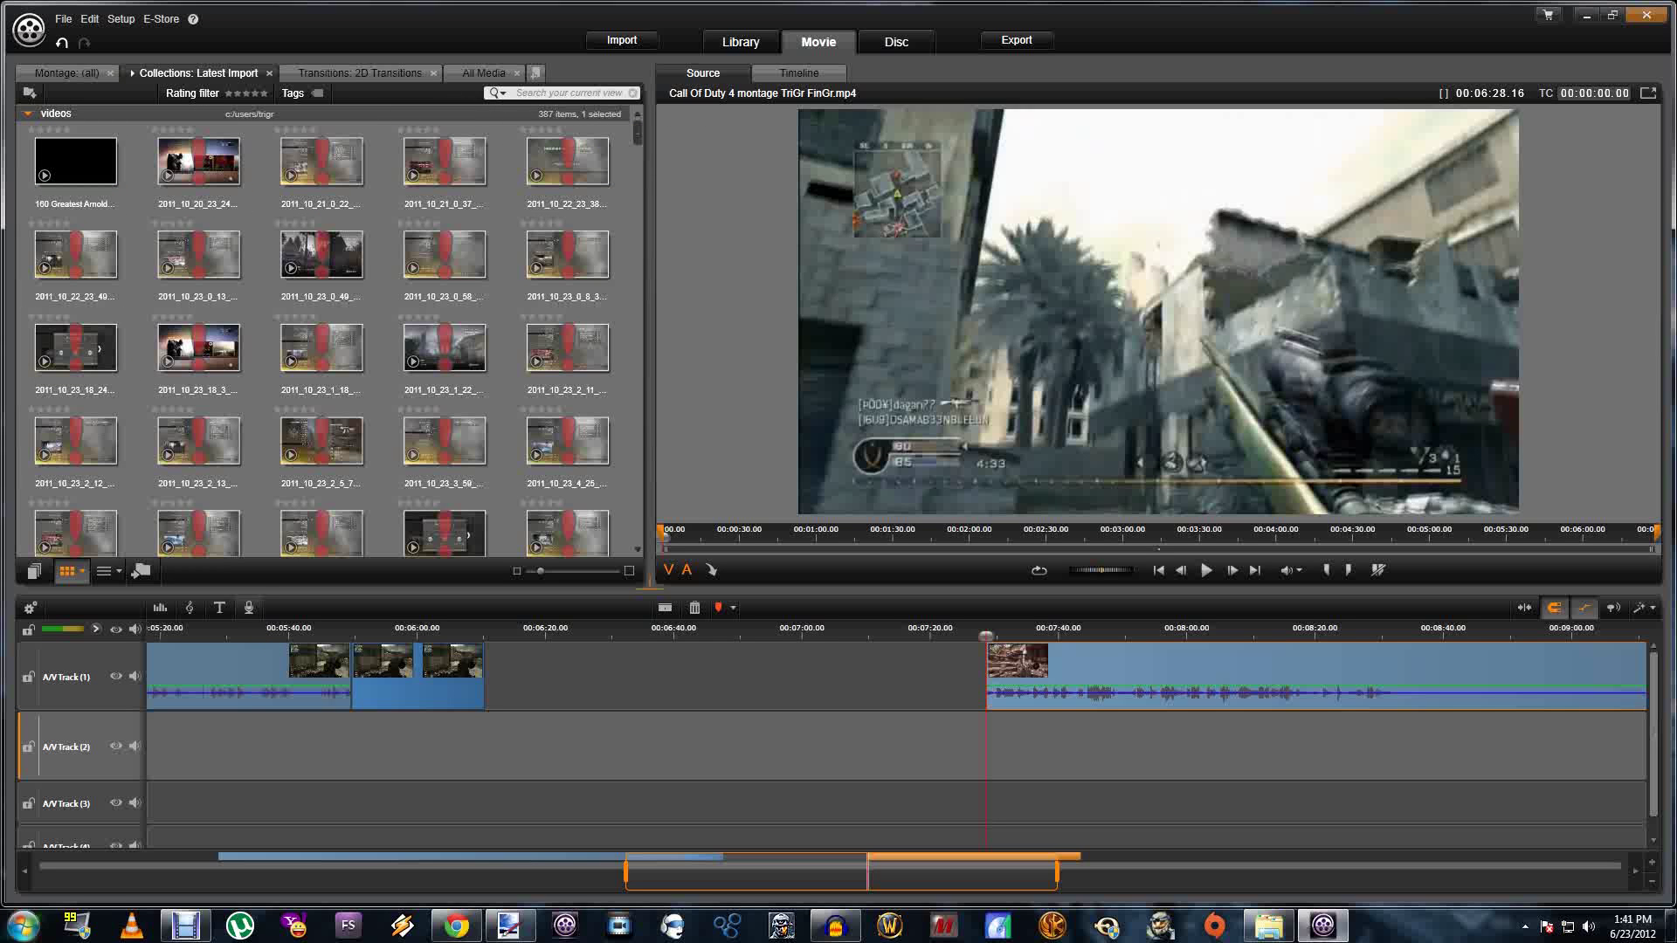
# Uncover the desktop by restoring the editor window and minimizing the Pictures library, and import the Whatever image into the media collection
pyautogui.click(1612, 15)
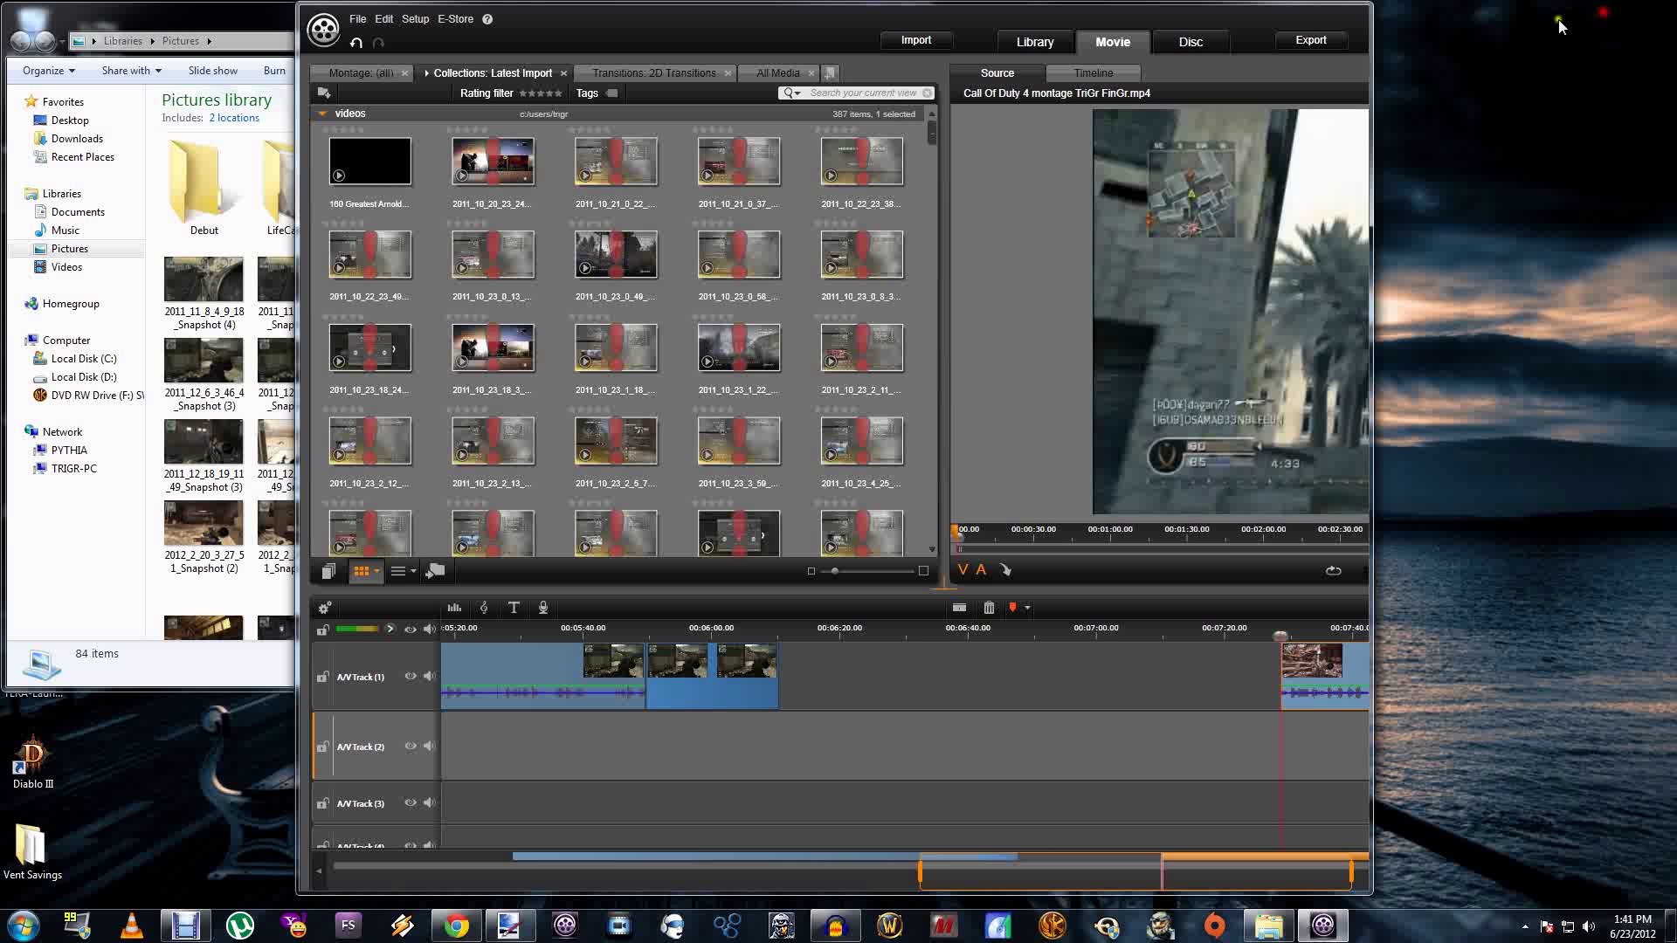
pyautogui.click(261, 18)
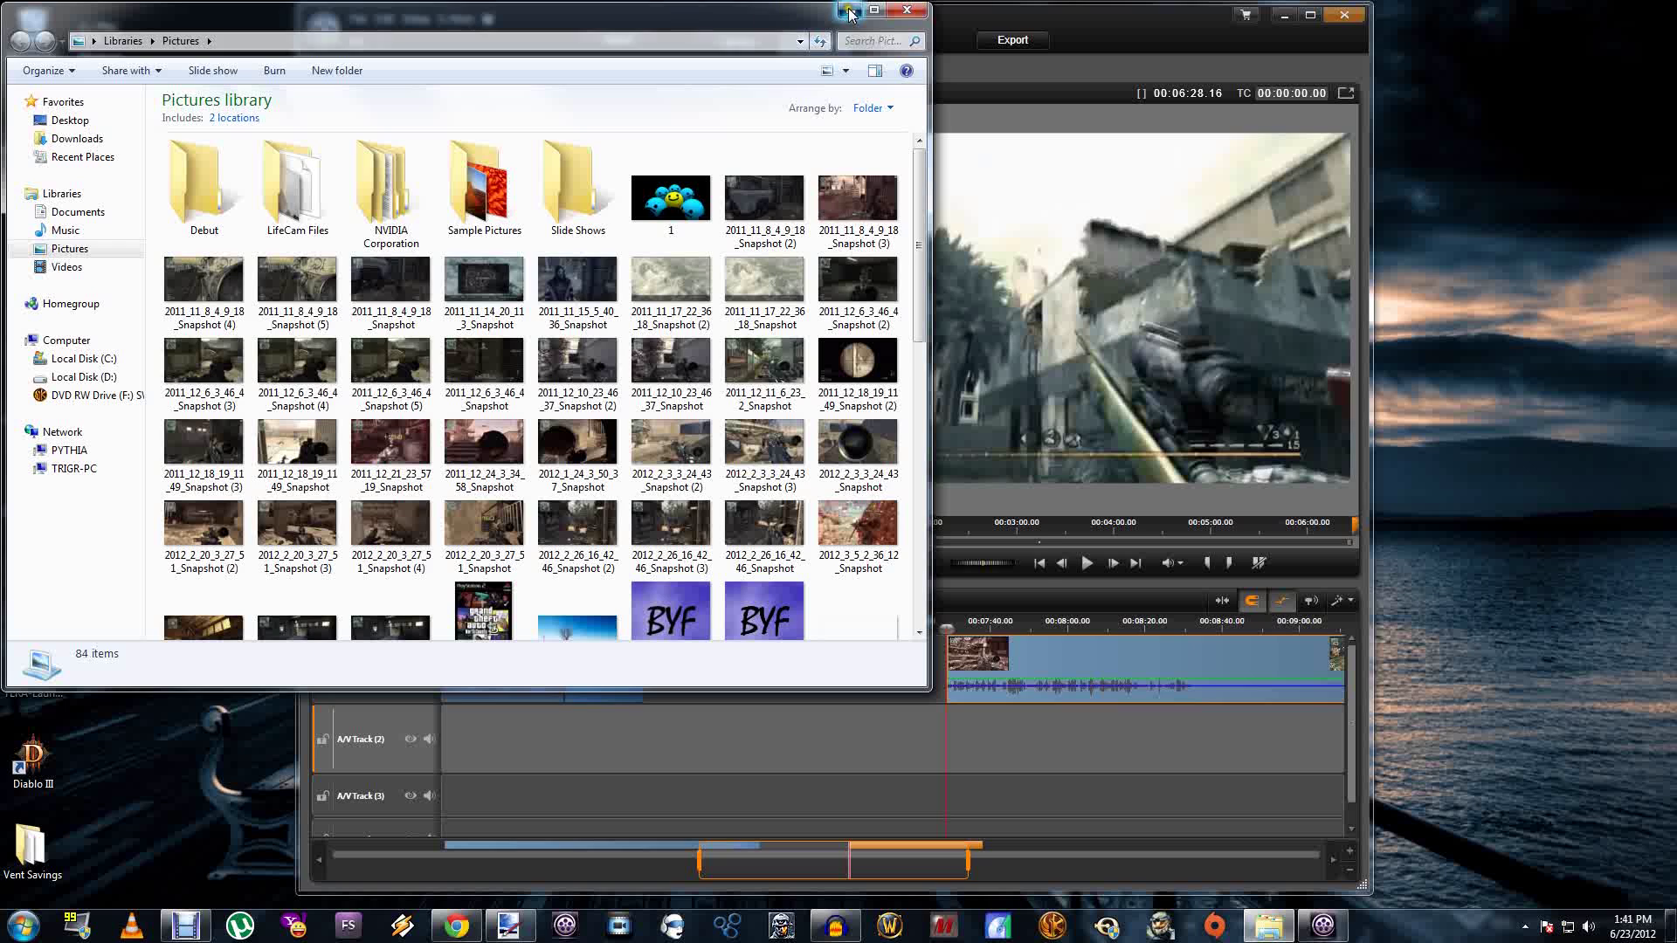
pyautogui.click(845, 13)
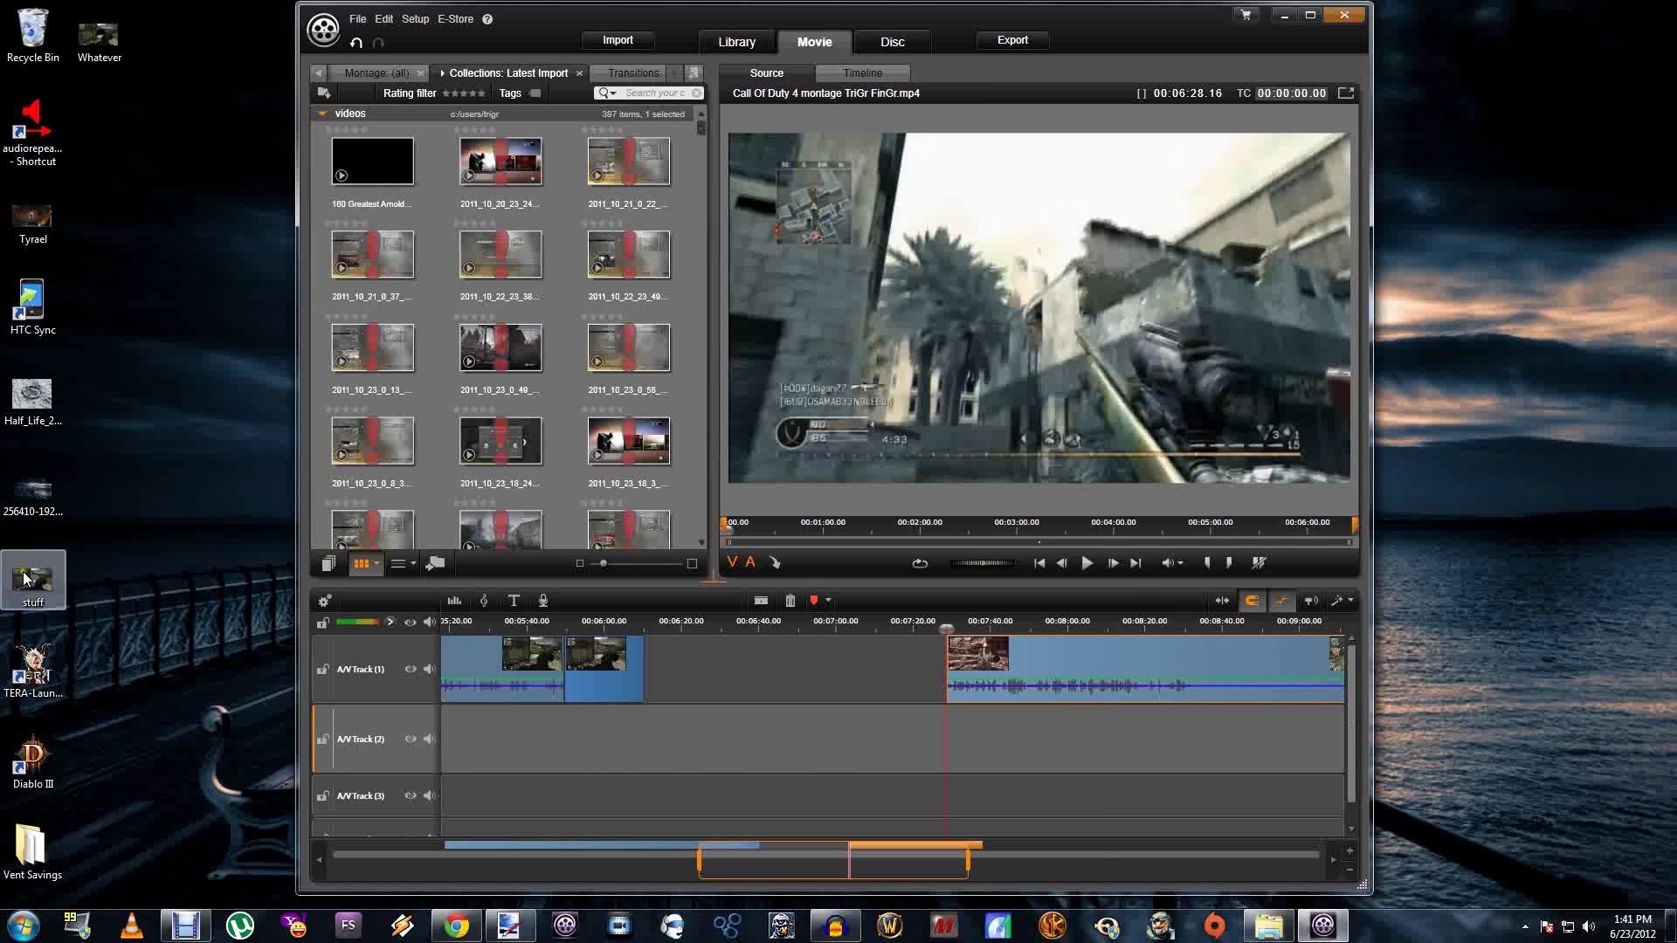
pyautogui.moveTo(101, 26); pyautogui.dragTo(573, 390)
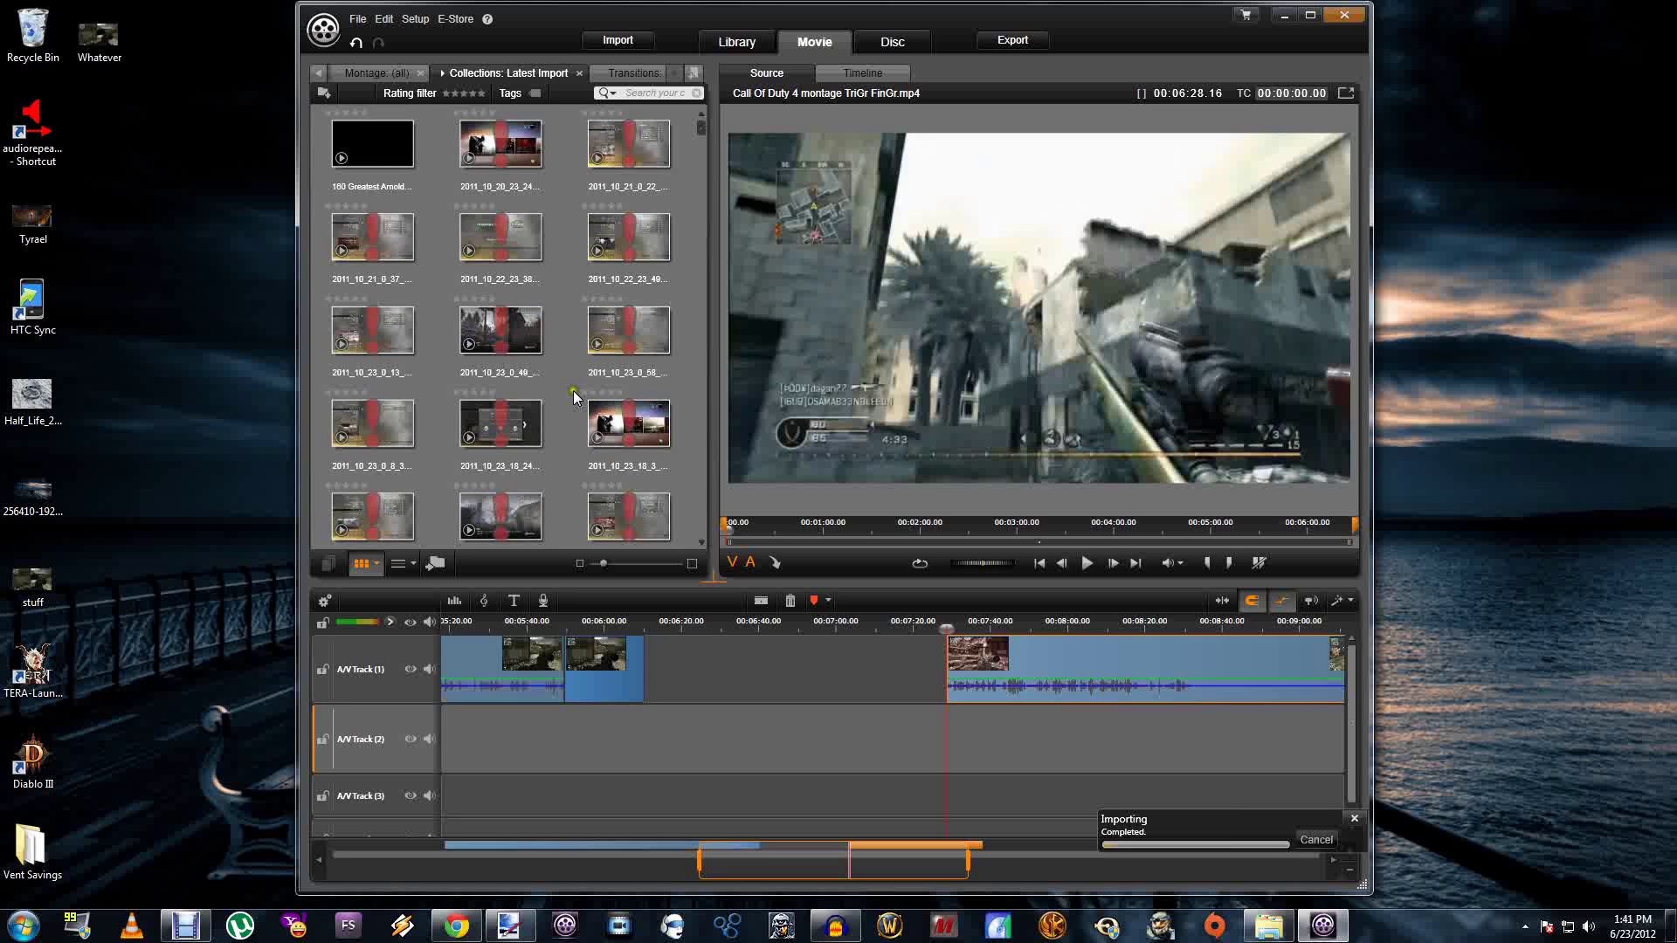
# Maximize the editor and place Whatever.png on A/V Track (1) directly after the still-frame clip
pyautogui.click(1310, 15)
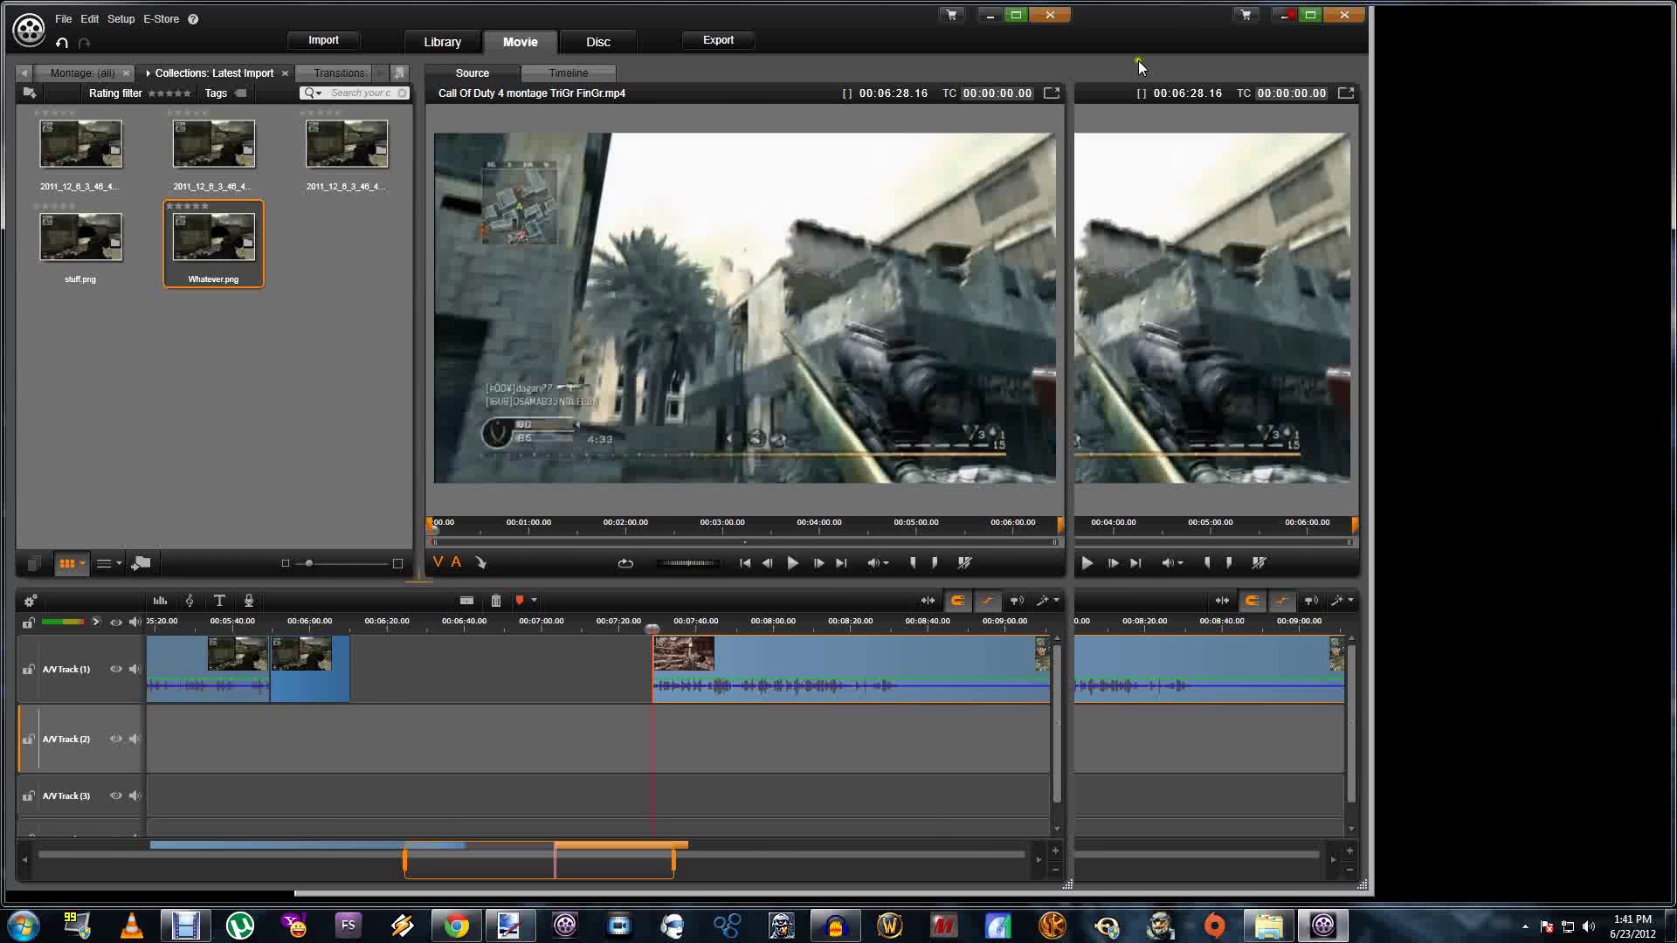
pyautogui.moveTo(544, 153); pyautogui.dragTo(961, 633)
pyautogui.moveTo(754, 865); pyautogui.dragTo(711, 866)
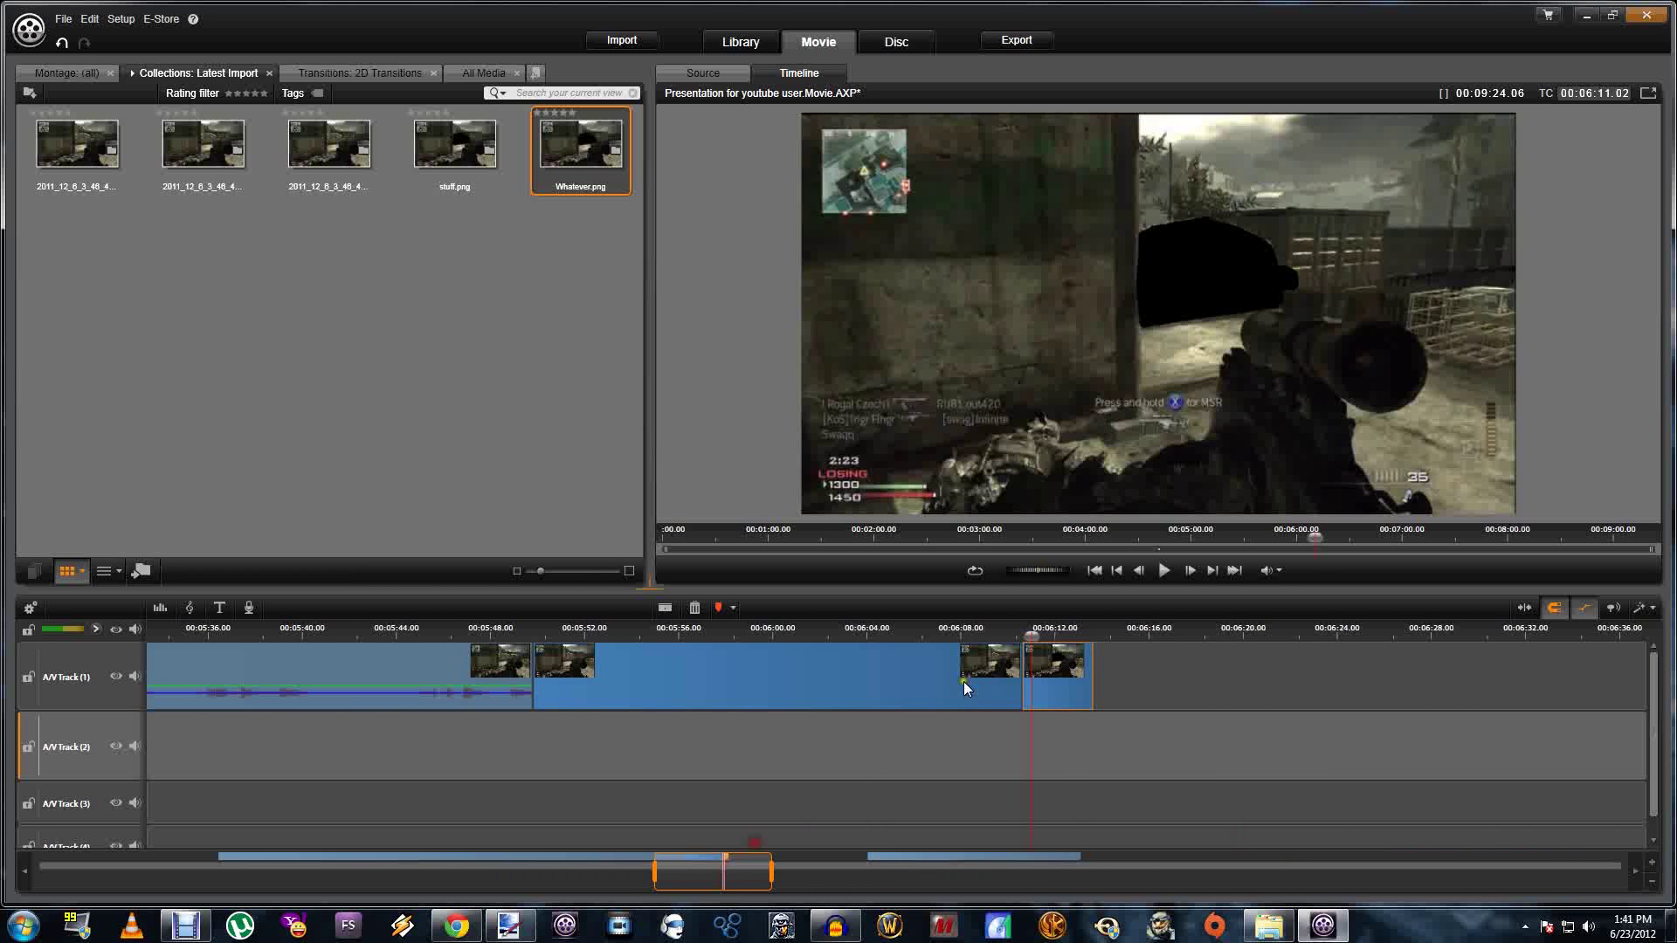
# Shorten the still-frame clip to end at about 00:05:52 and move the Whatever.png clip directly against its new end
pyautogui.moveTo(1016, 677); pyautogui.dragTo(556, 656)
pyautogui.click(562, 635)
pyautogui.moveTo(1054, 678); pyautogui.dragTo(613, 674)
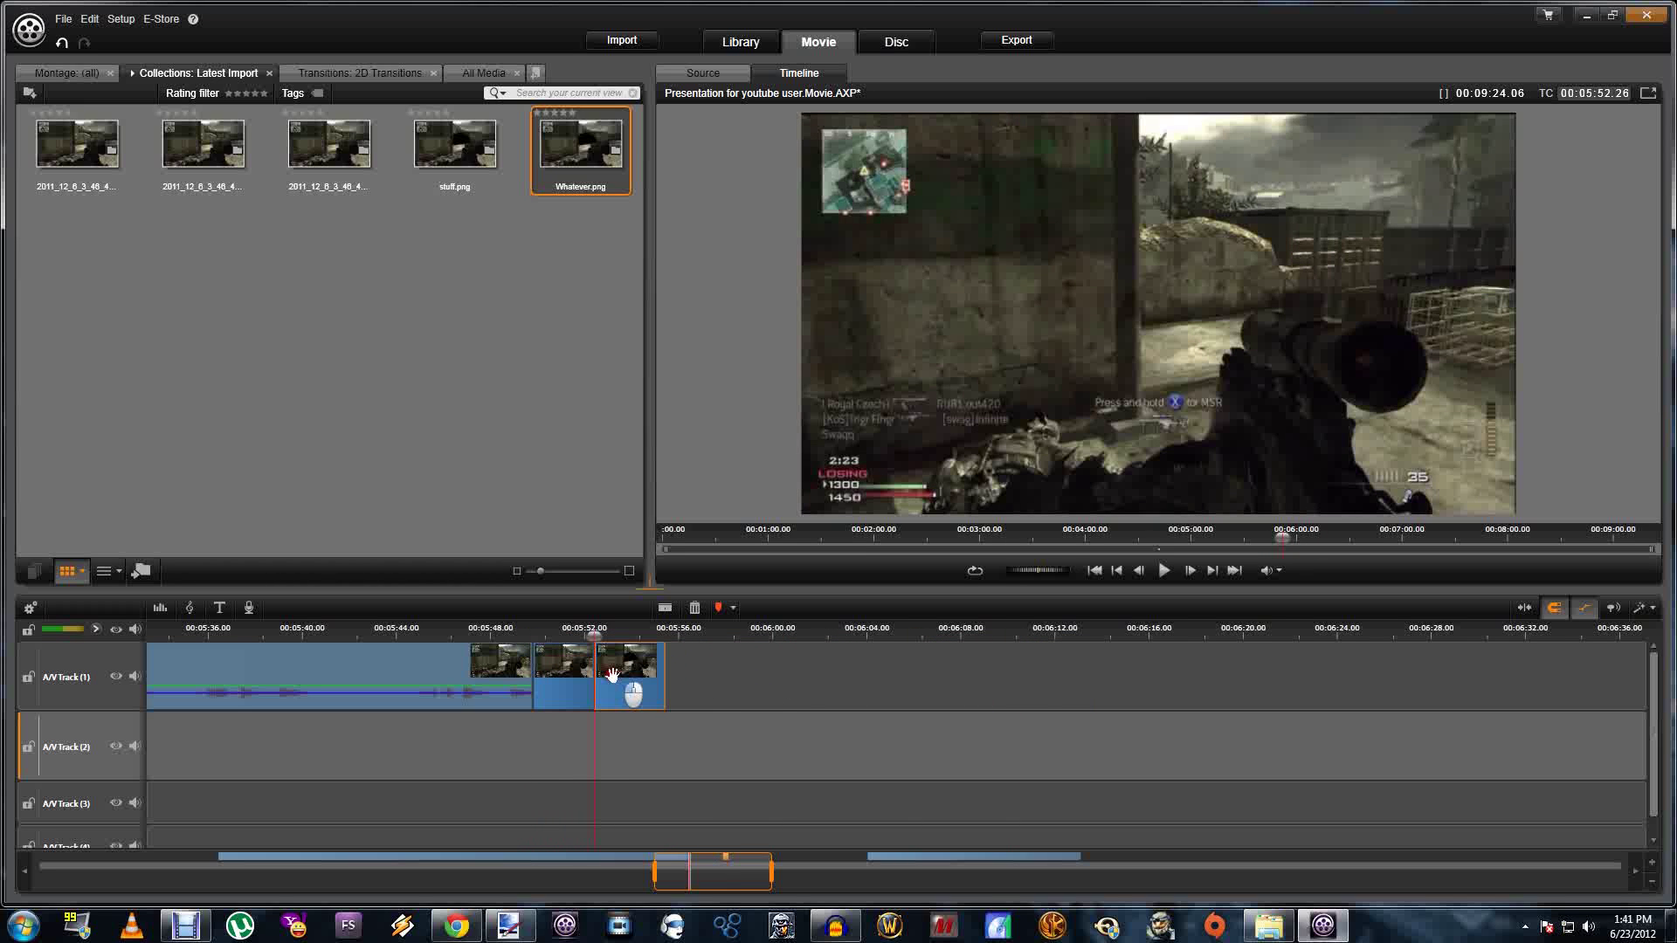
# Move the second gameplay clip from A/V Track (1) to A/V Track (2), starting at the beginning of the Whatever.png clip
pyautogui.moveTo(791, 637); pyautogui.dragTo(615, 635)
pyautogui.moveTo(789, 874); pyautogui.dragTo(884, 874)
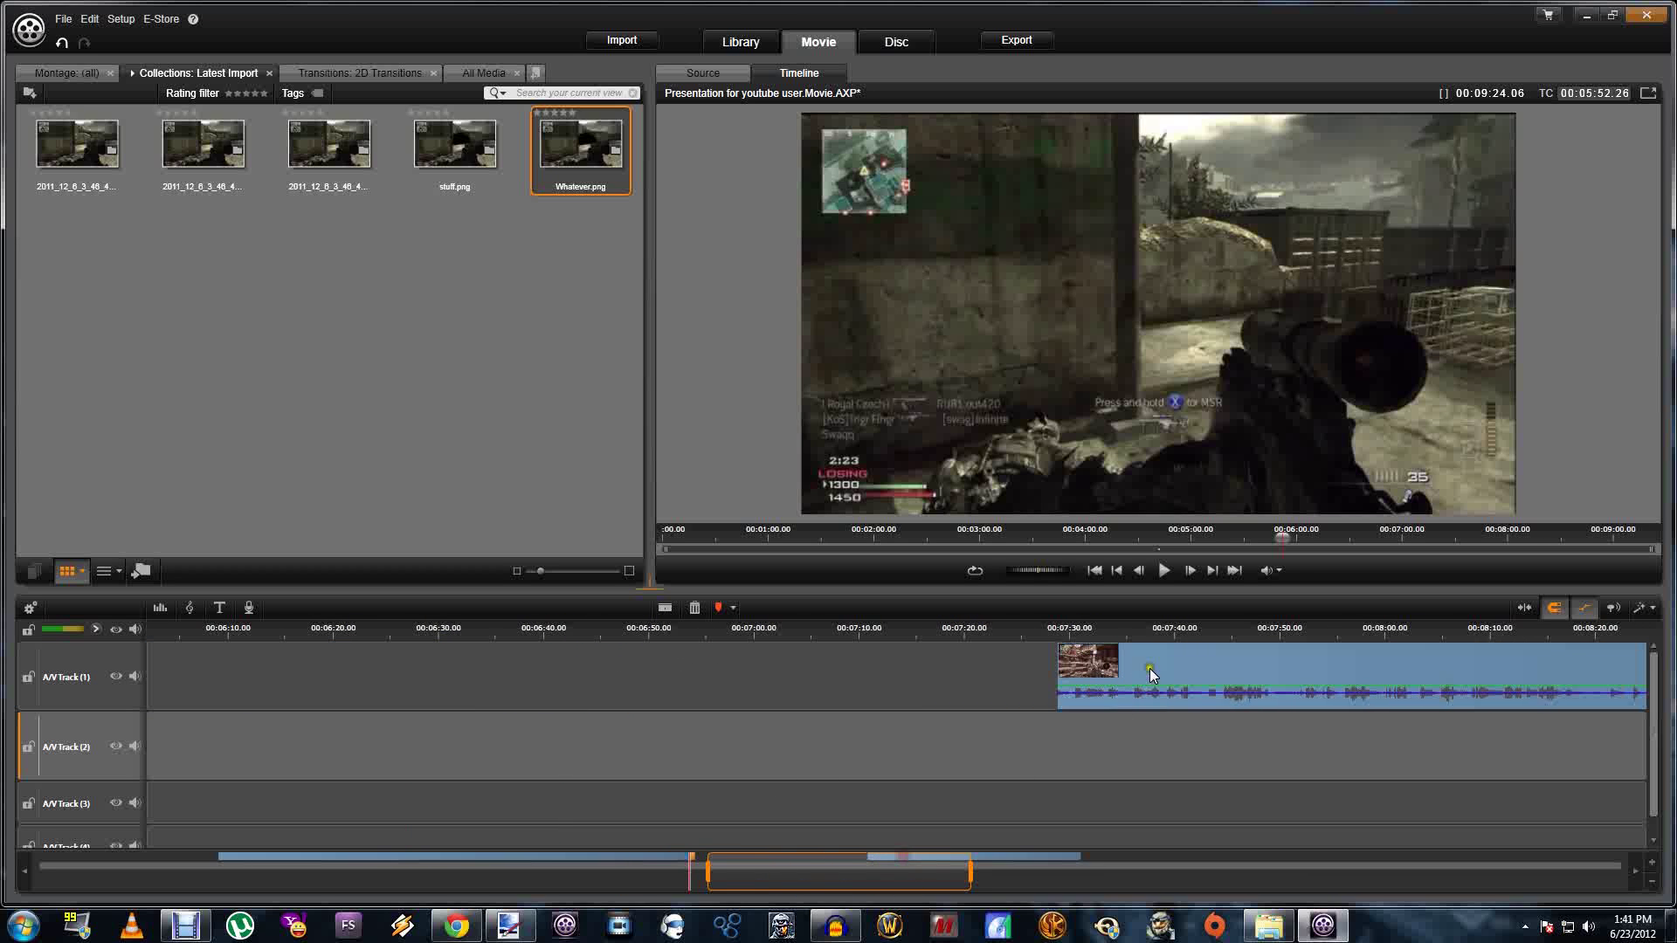
pyautogui.moveTo(1142, 673); pyautogui.dragTo(391, 707)
pyautogui.moveTo(822, 874); pyautogui.dragTo(722, 873)
pyautogui.moveTo(970, 681); pyautogui.dragTo(736, 783)
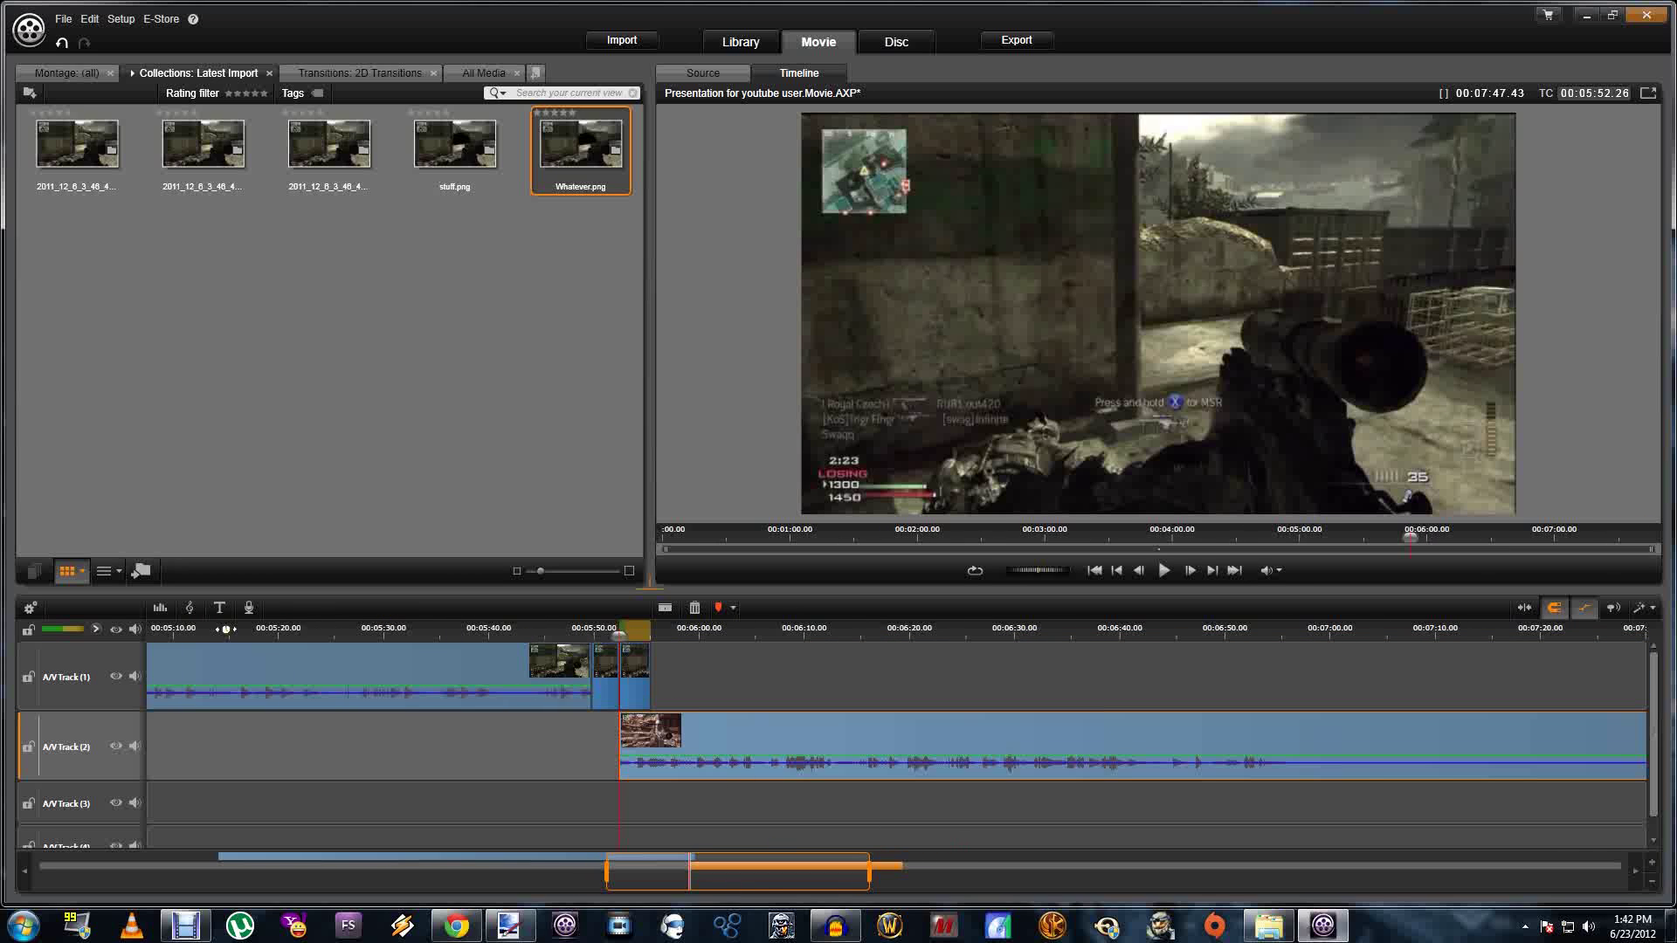
# Extend the Whatever.png clip to end at about 00:06:07 and preview the gameplay showing through its transparent area
pyautogui.moveTo(631, 639); pyautogui.dragTo(781, 689)
pyautogui.click(595, 629)
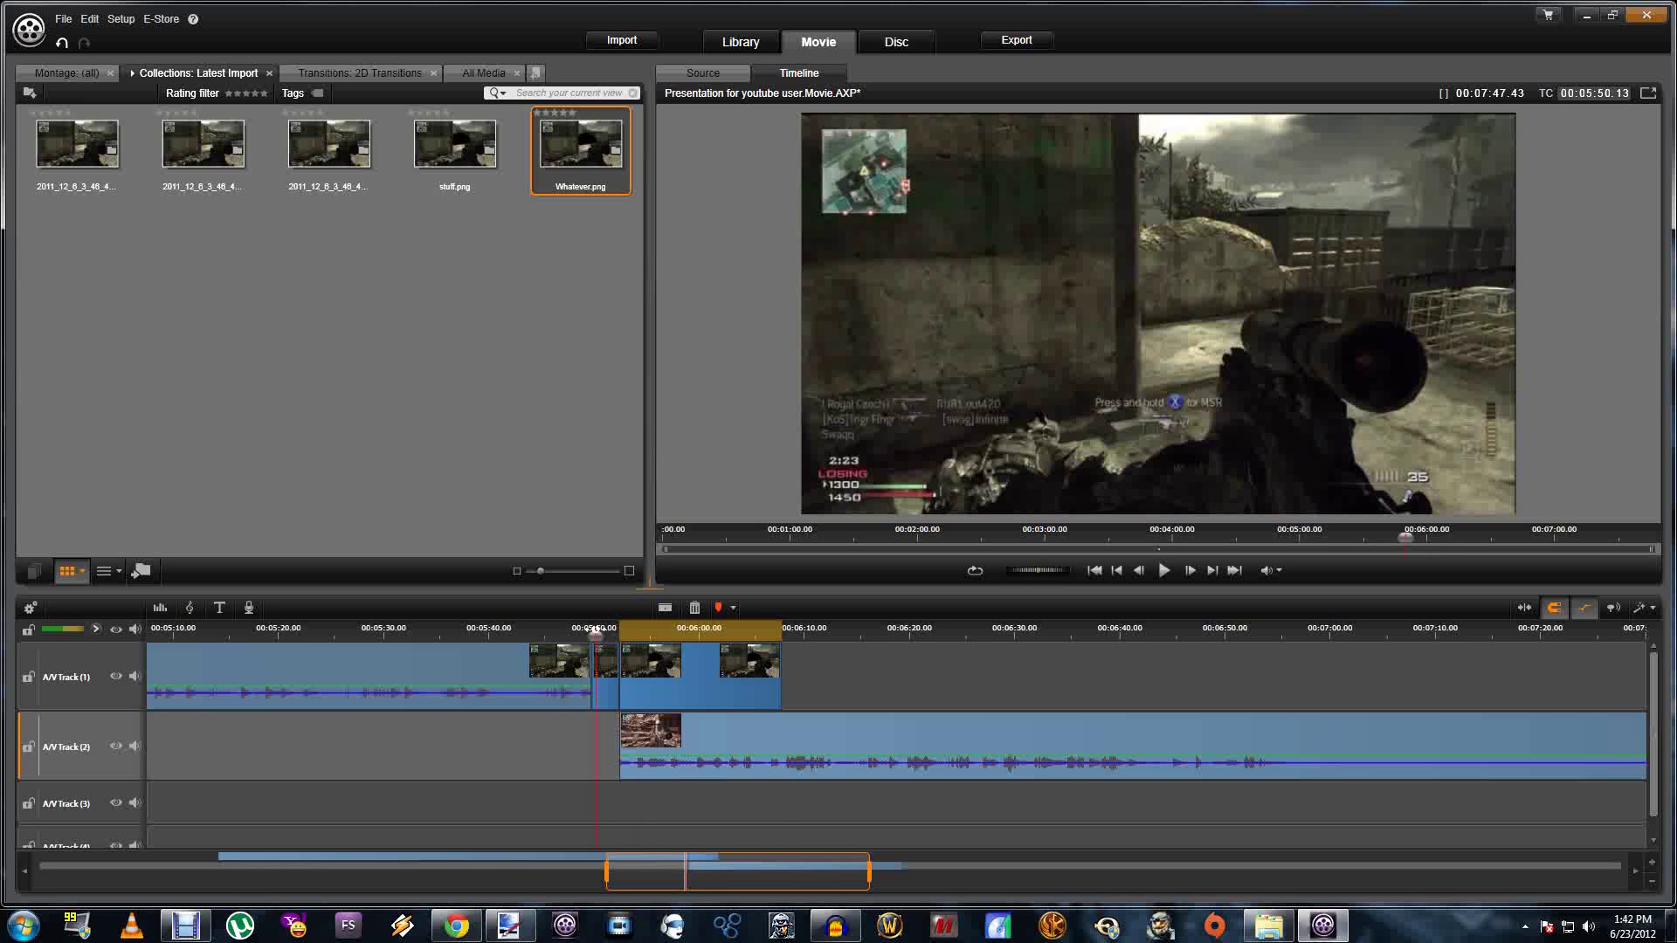
pyautogui.moveTo(614, 636); pyautogui.dragTo(764, 642)
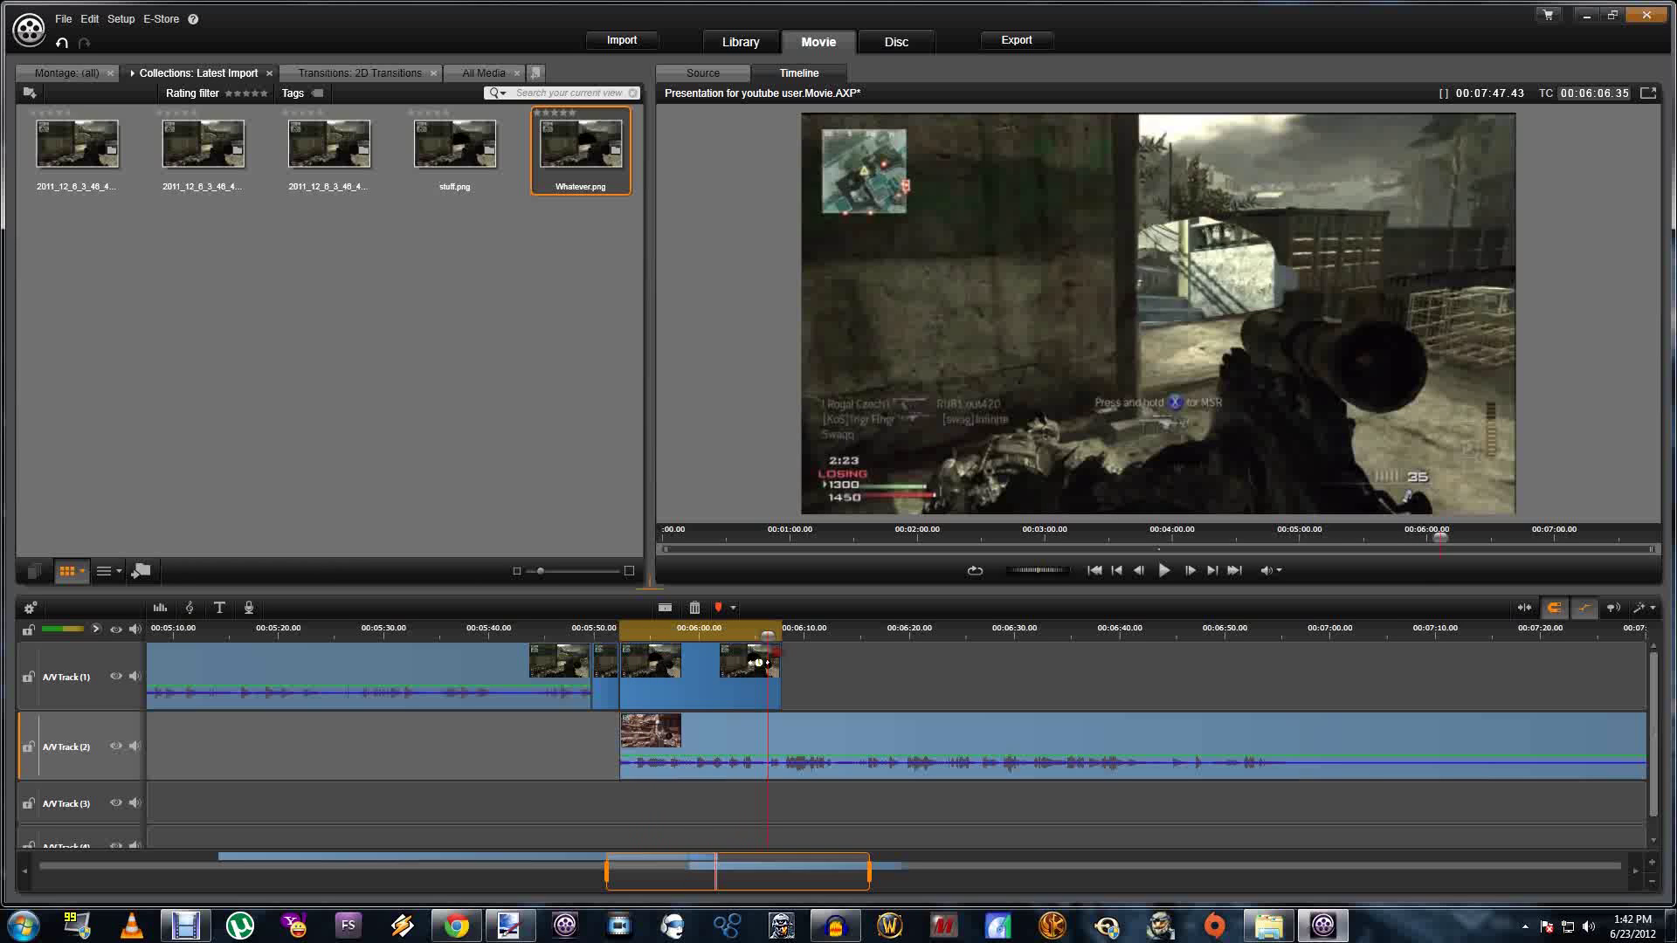
pyautogui.click(604, 636)
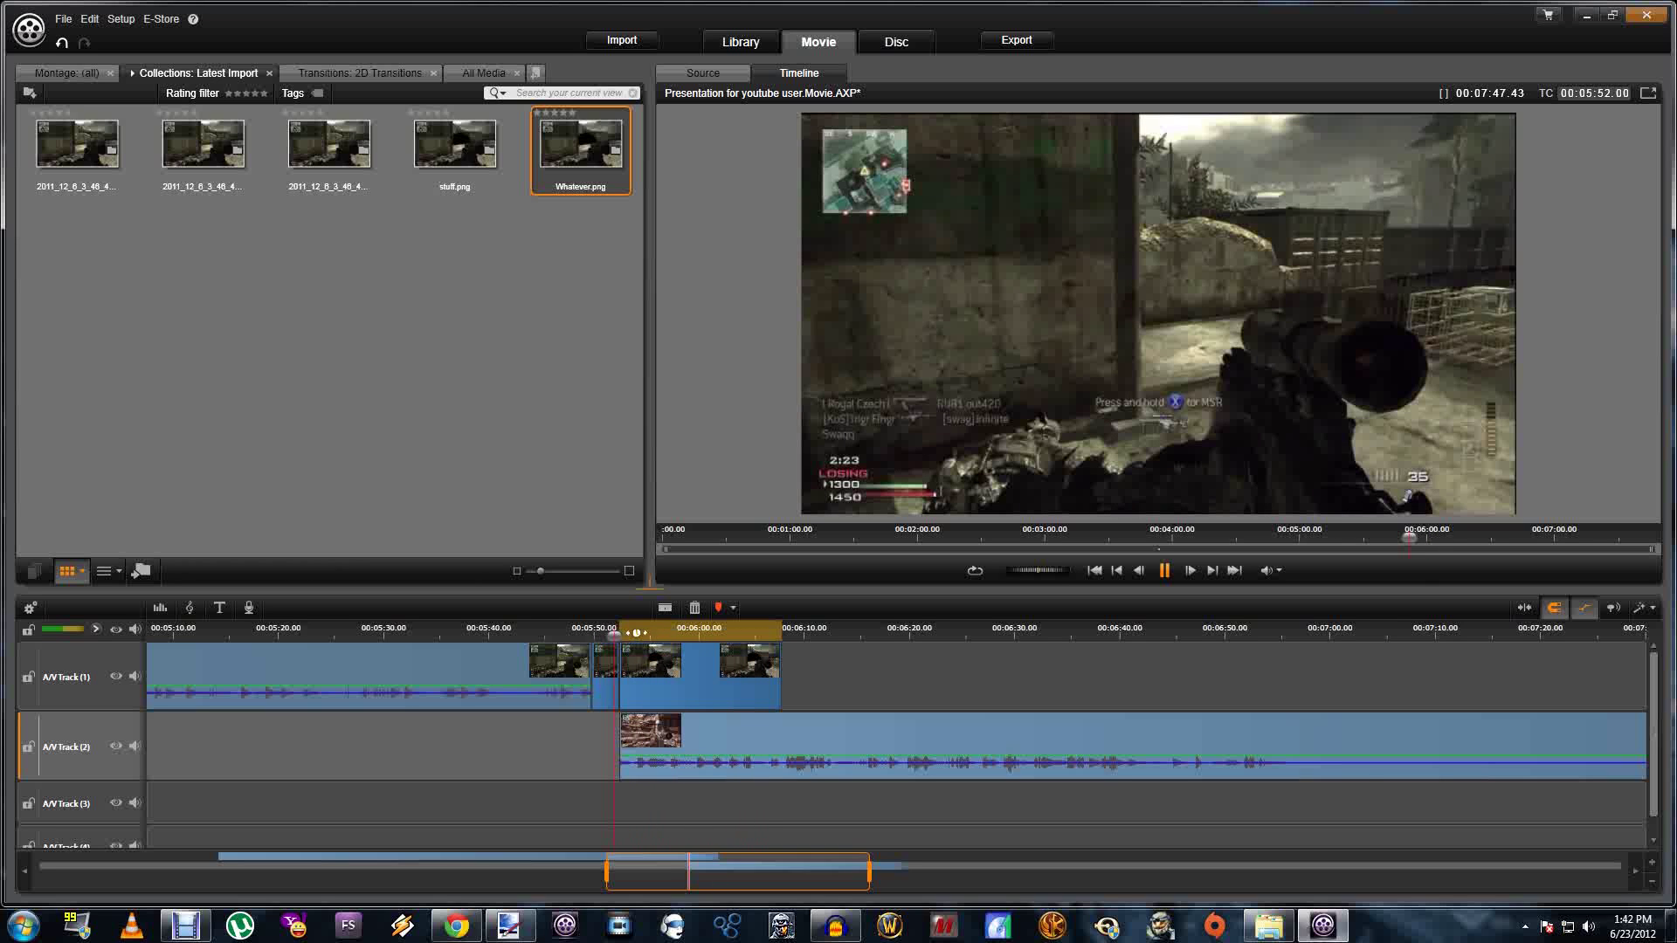
# Shorten the Whatever.png clip to end at about 00:05:53, playing the overlap with the lower gameplay clip to judge its length
pyautogui.click(775, 668)
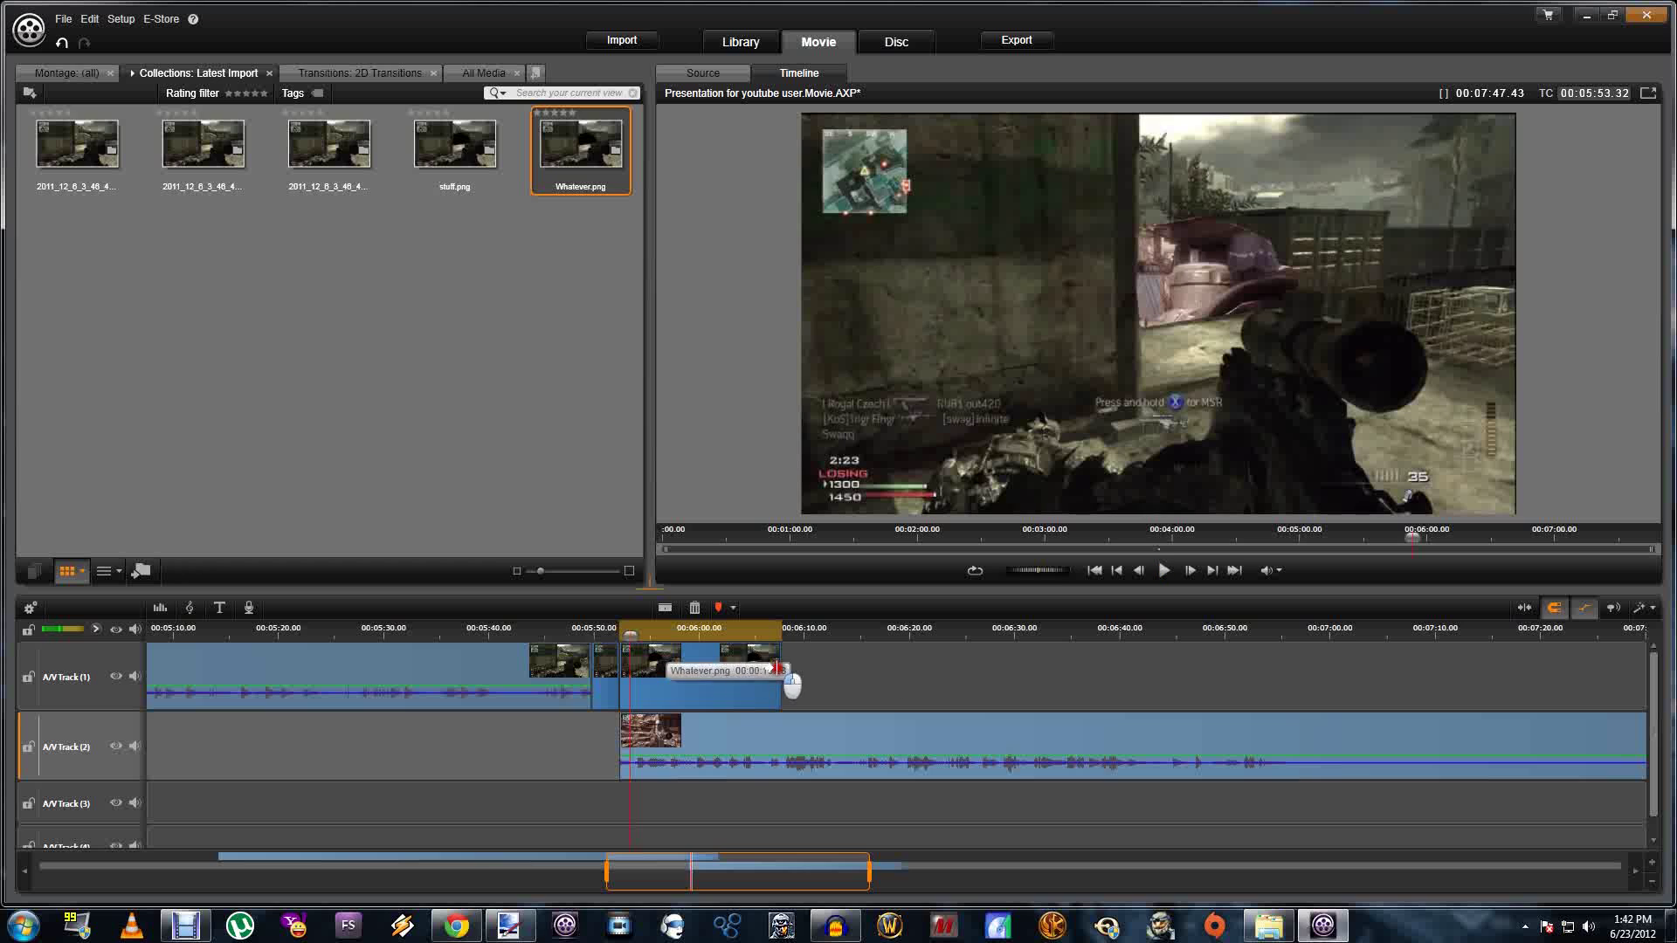
pyautogui.moveTo(777, 669); pyautogui.dragTo(645, 671)
pyautogui.moveTo(556, 636); pyautogui.dragTo(1294, 627)
pyautogui.click(493, 636)
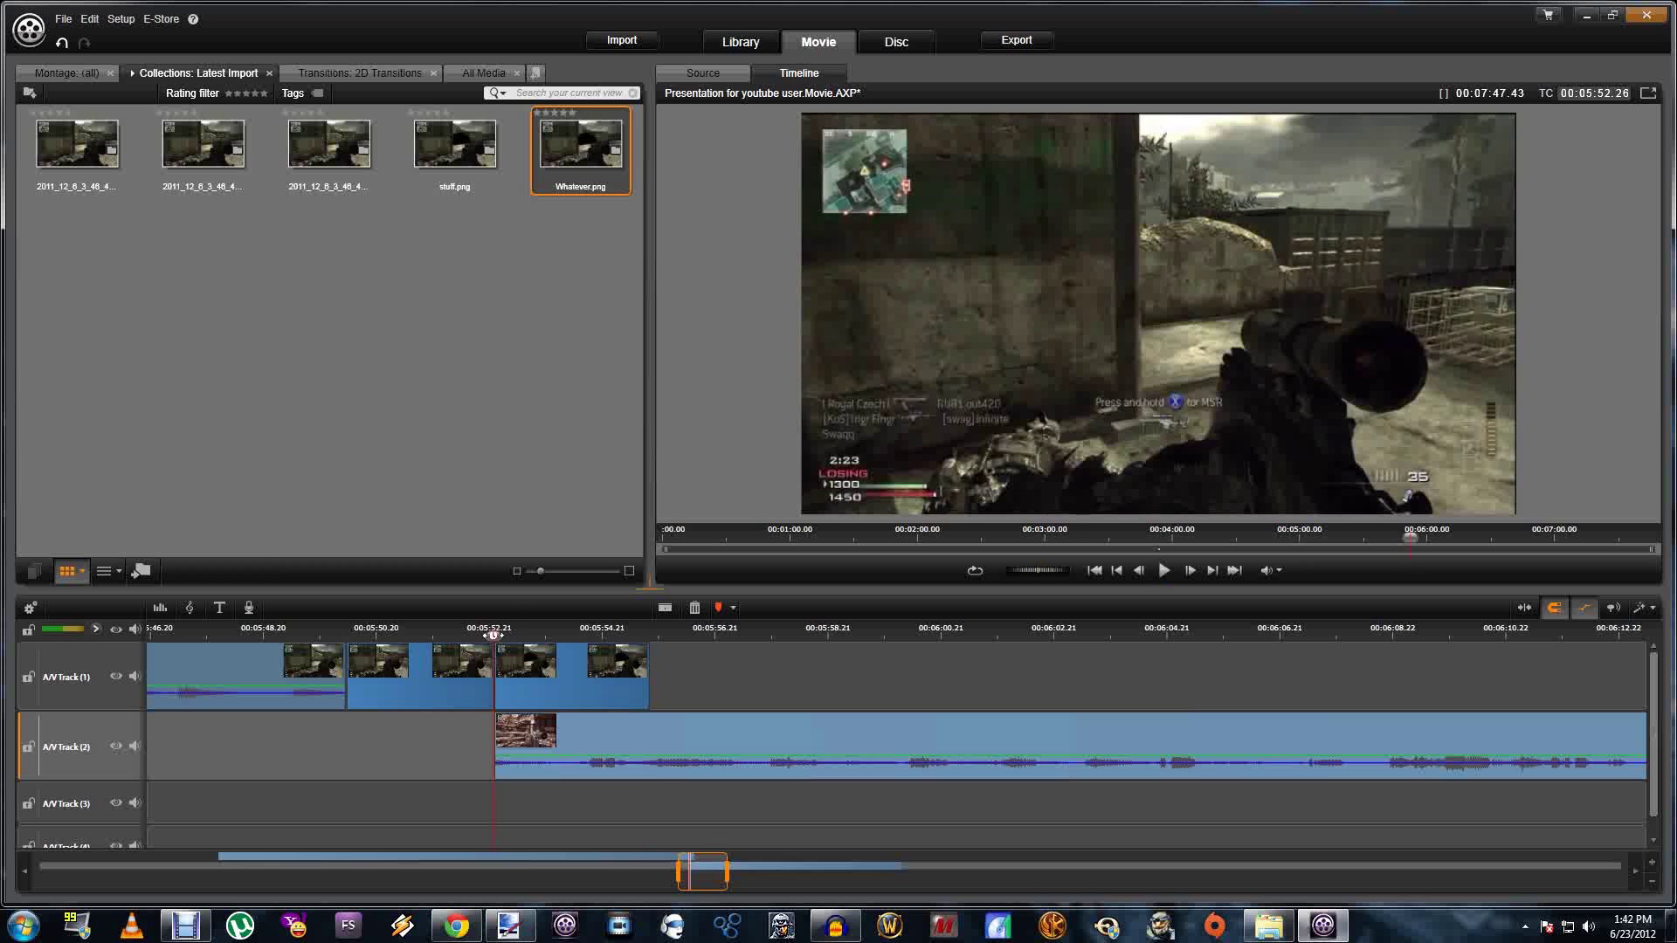
pyautogui.press('space')
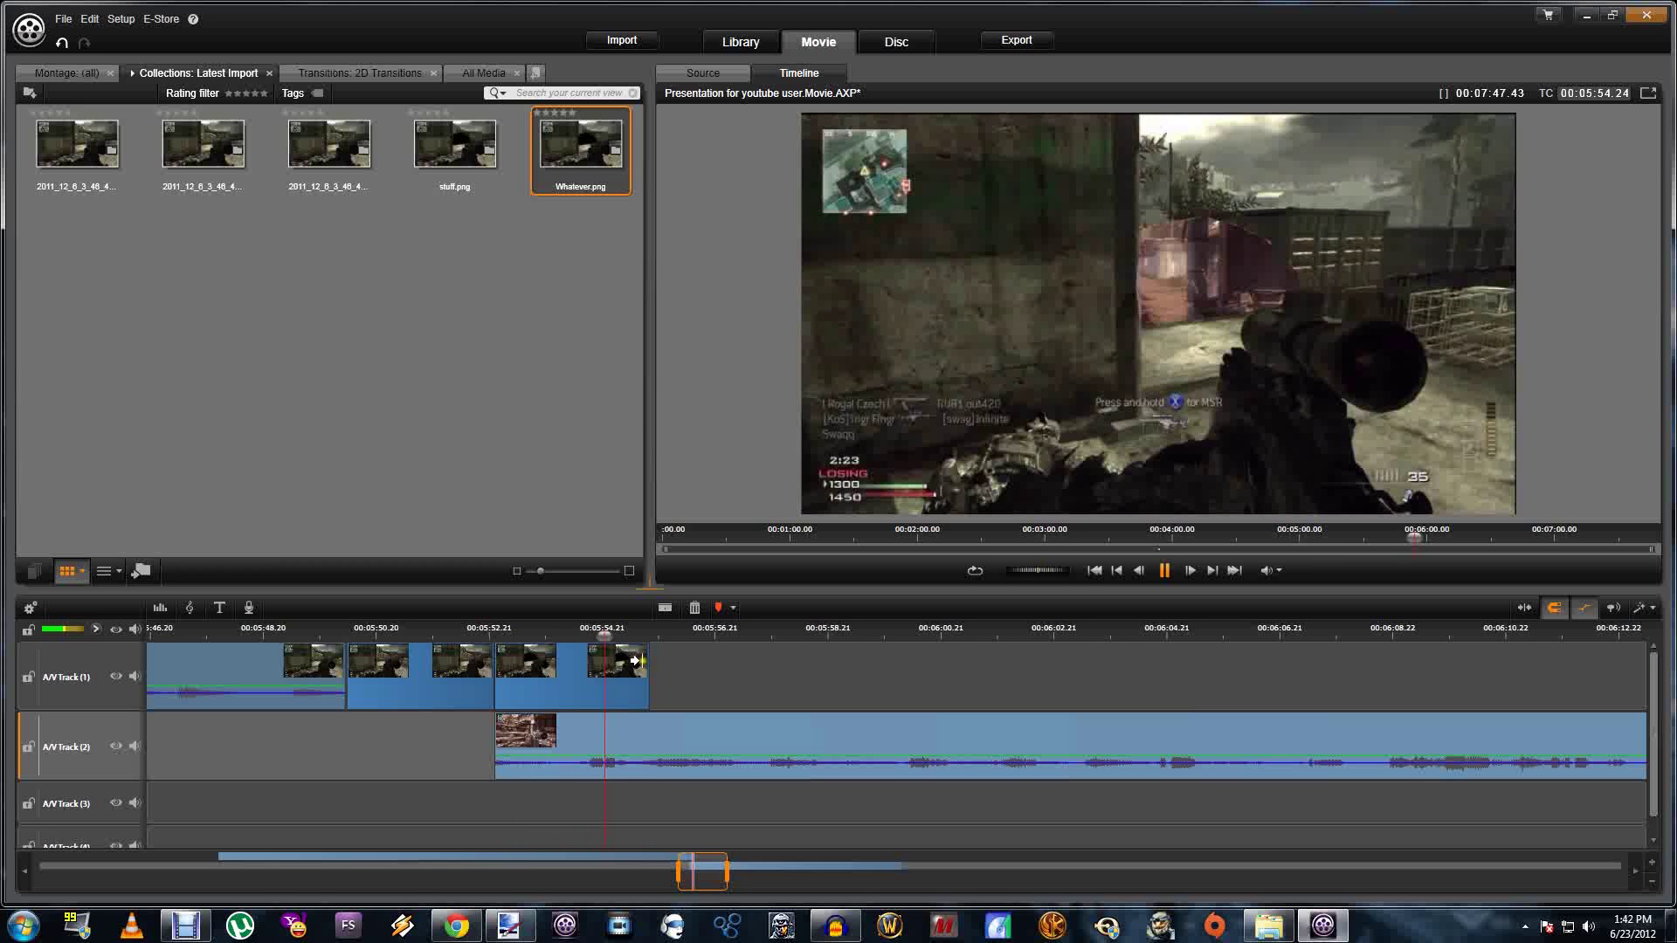
pyautogui.moveTo(644, 666); pyautogui.dragTo(529, 682)
# Open the effects editor for the Whatever.png clip and add the Pan And Zoom camera effect
pyautogui.moveTo(427, 630); pyautogui.dragTo(699, 637)
pyautogui.click(459, 667)
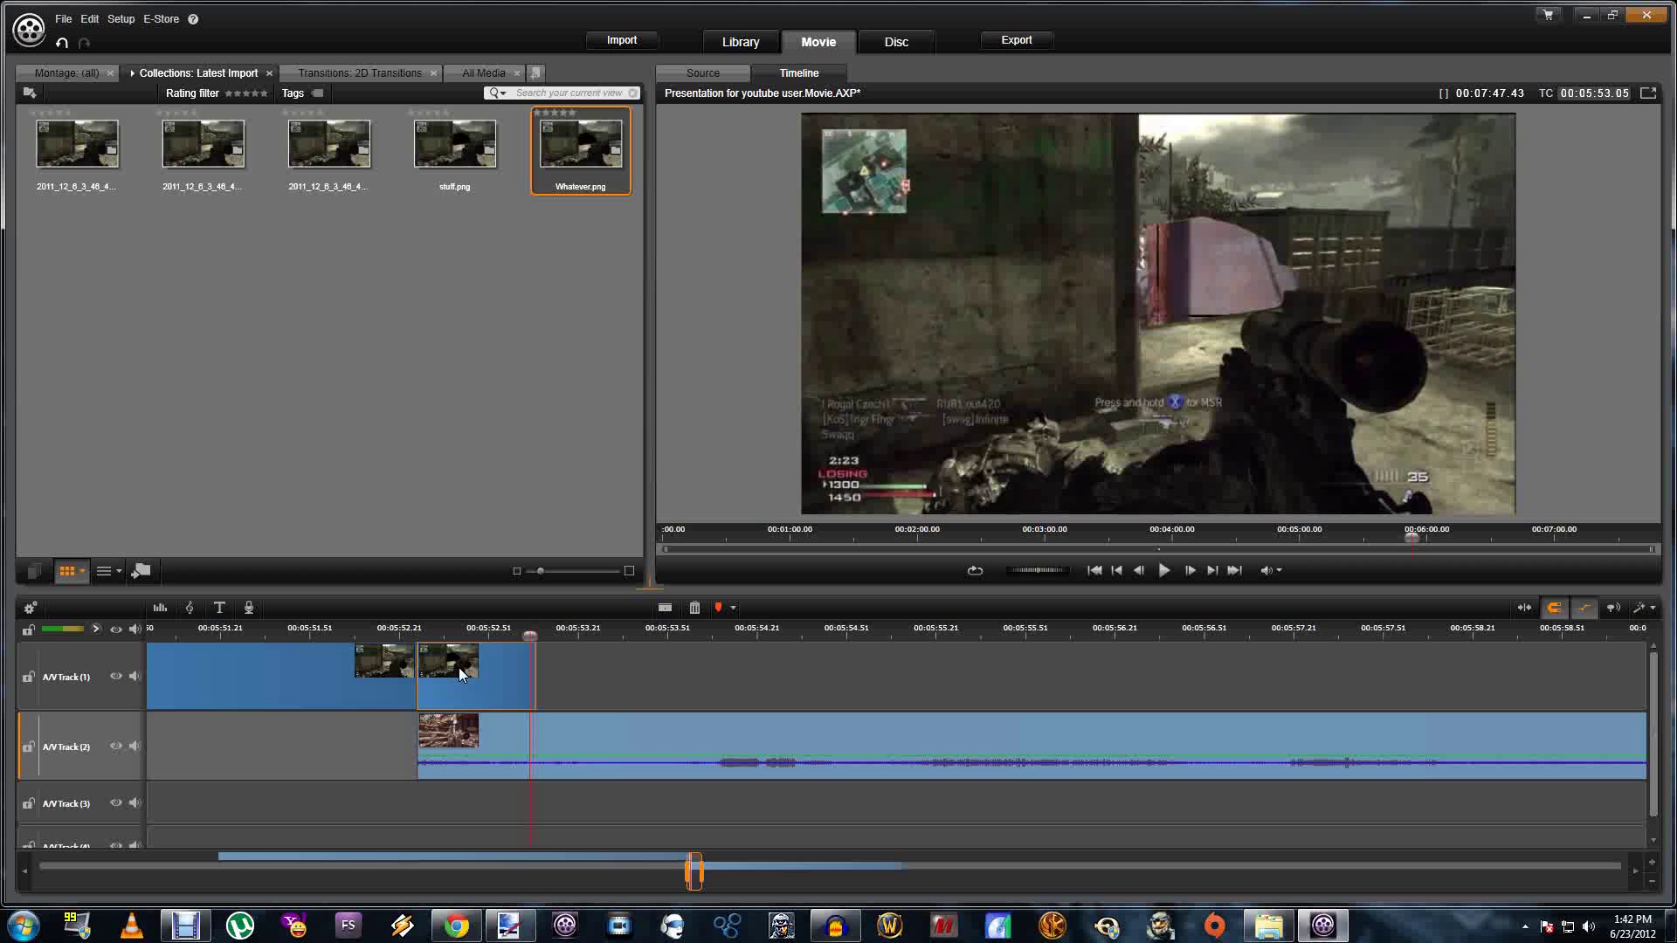
pyautogui.rightClick(458, 668)
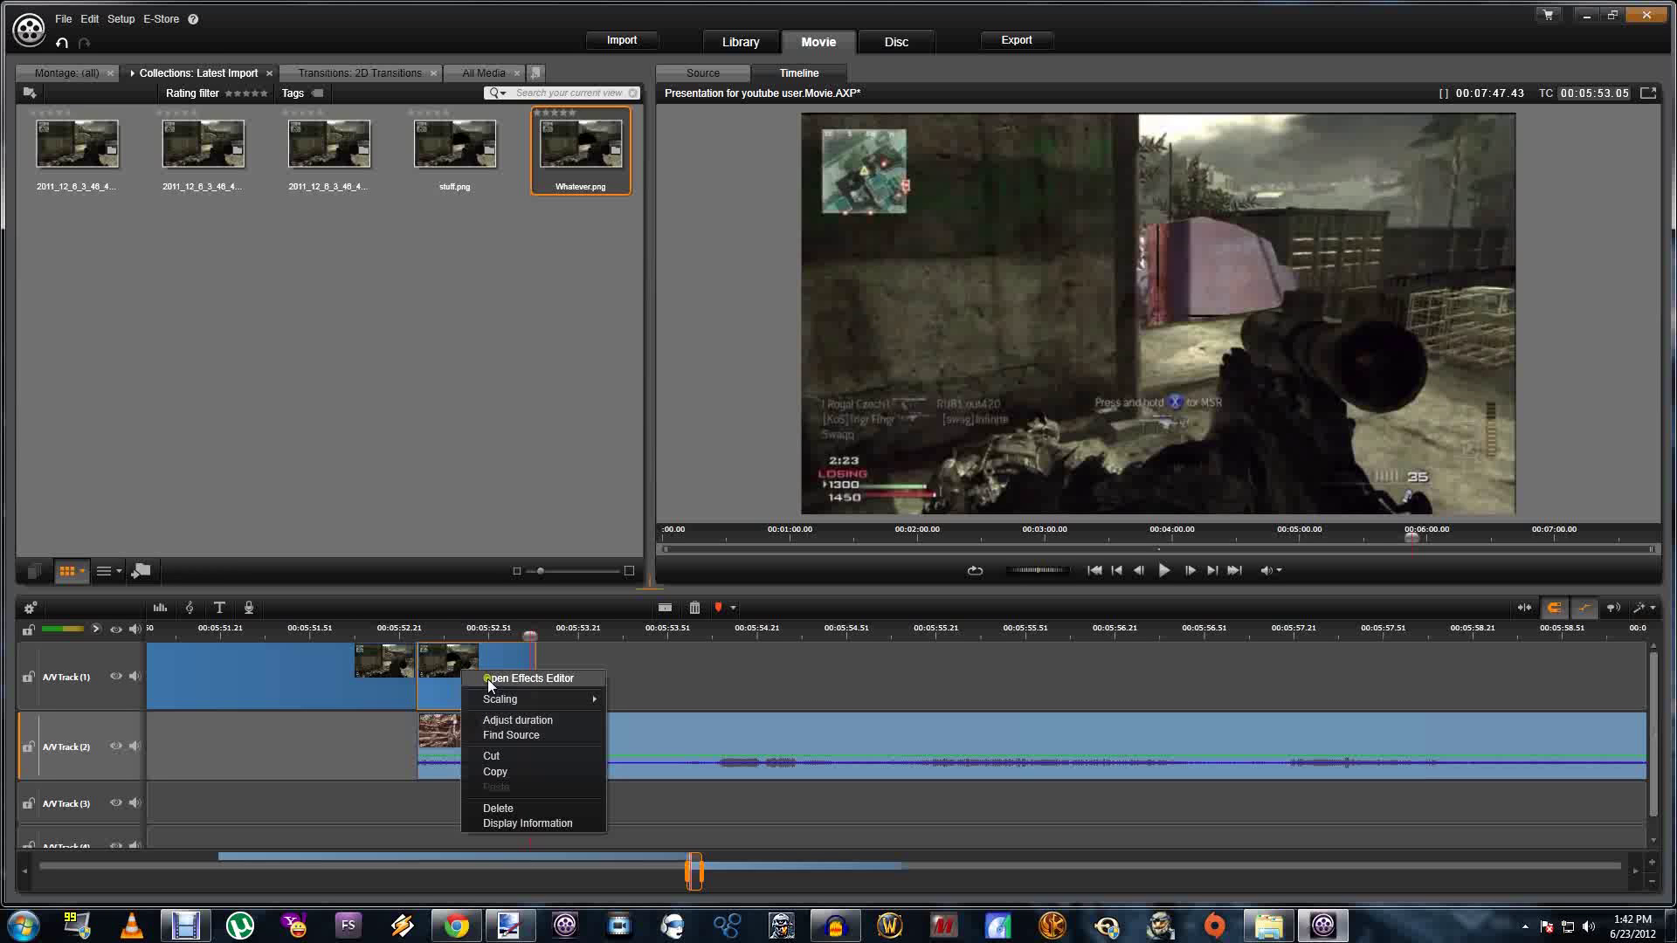
pyautogui.click(489, 680)
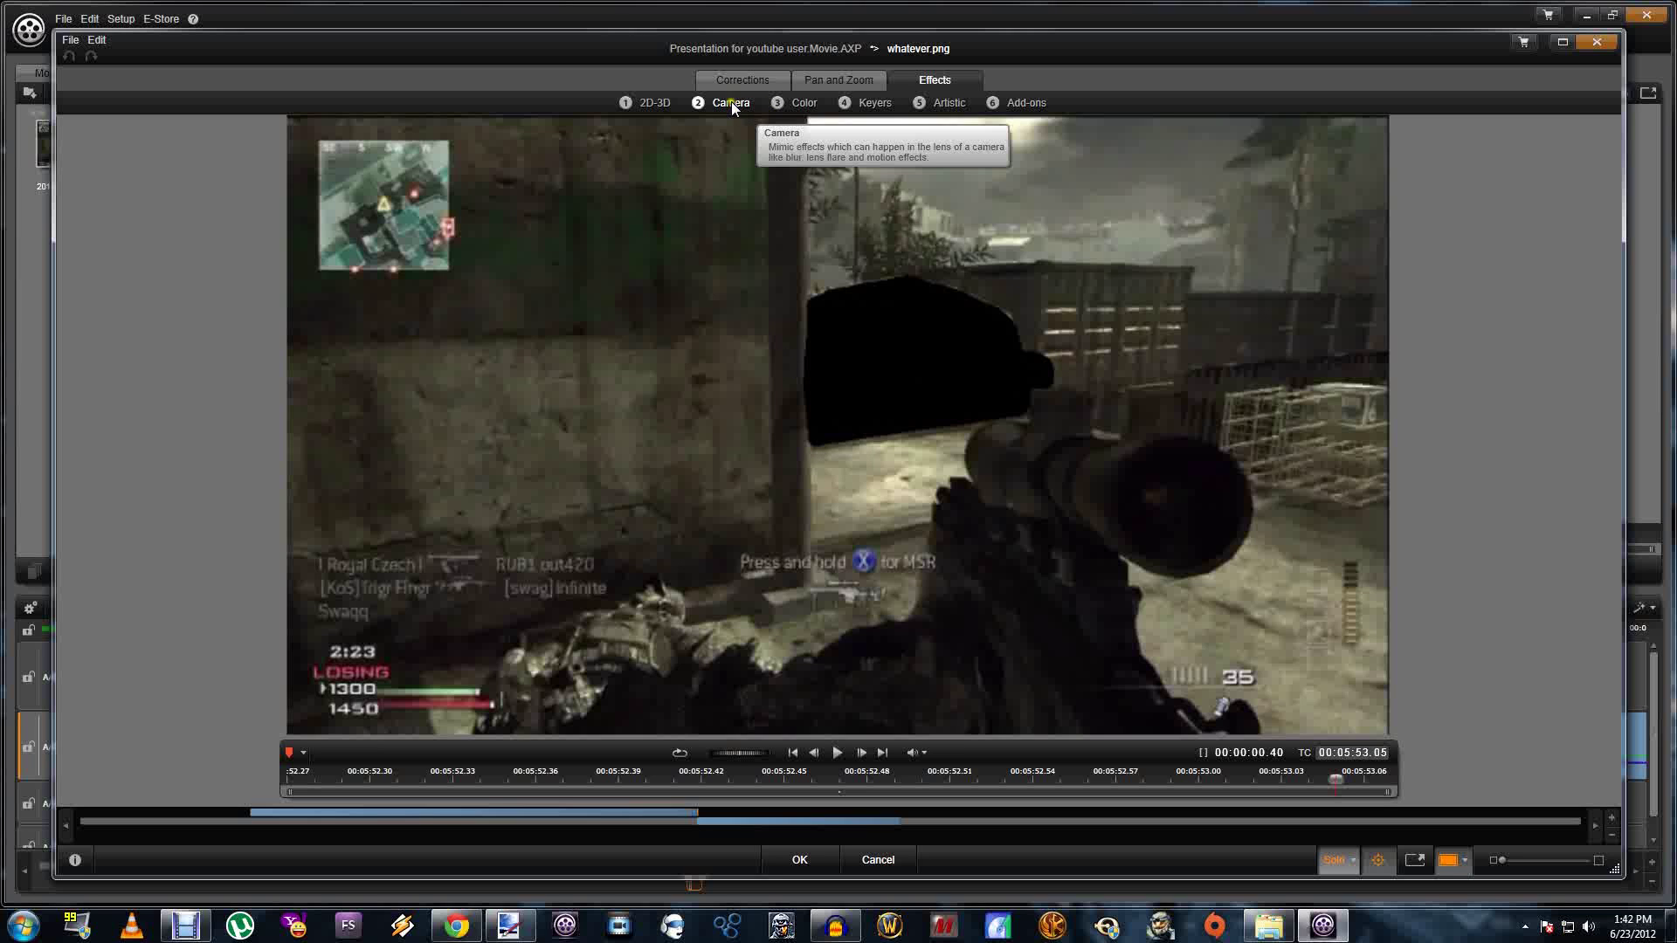
pyautogui.click(657, 103)
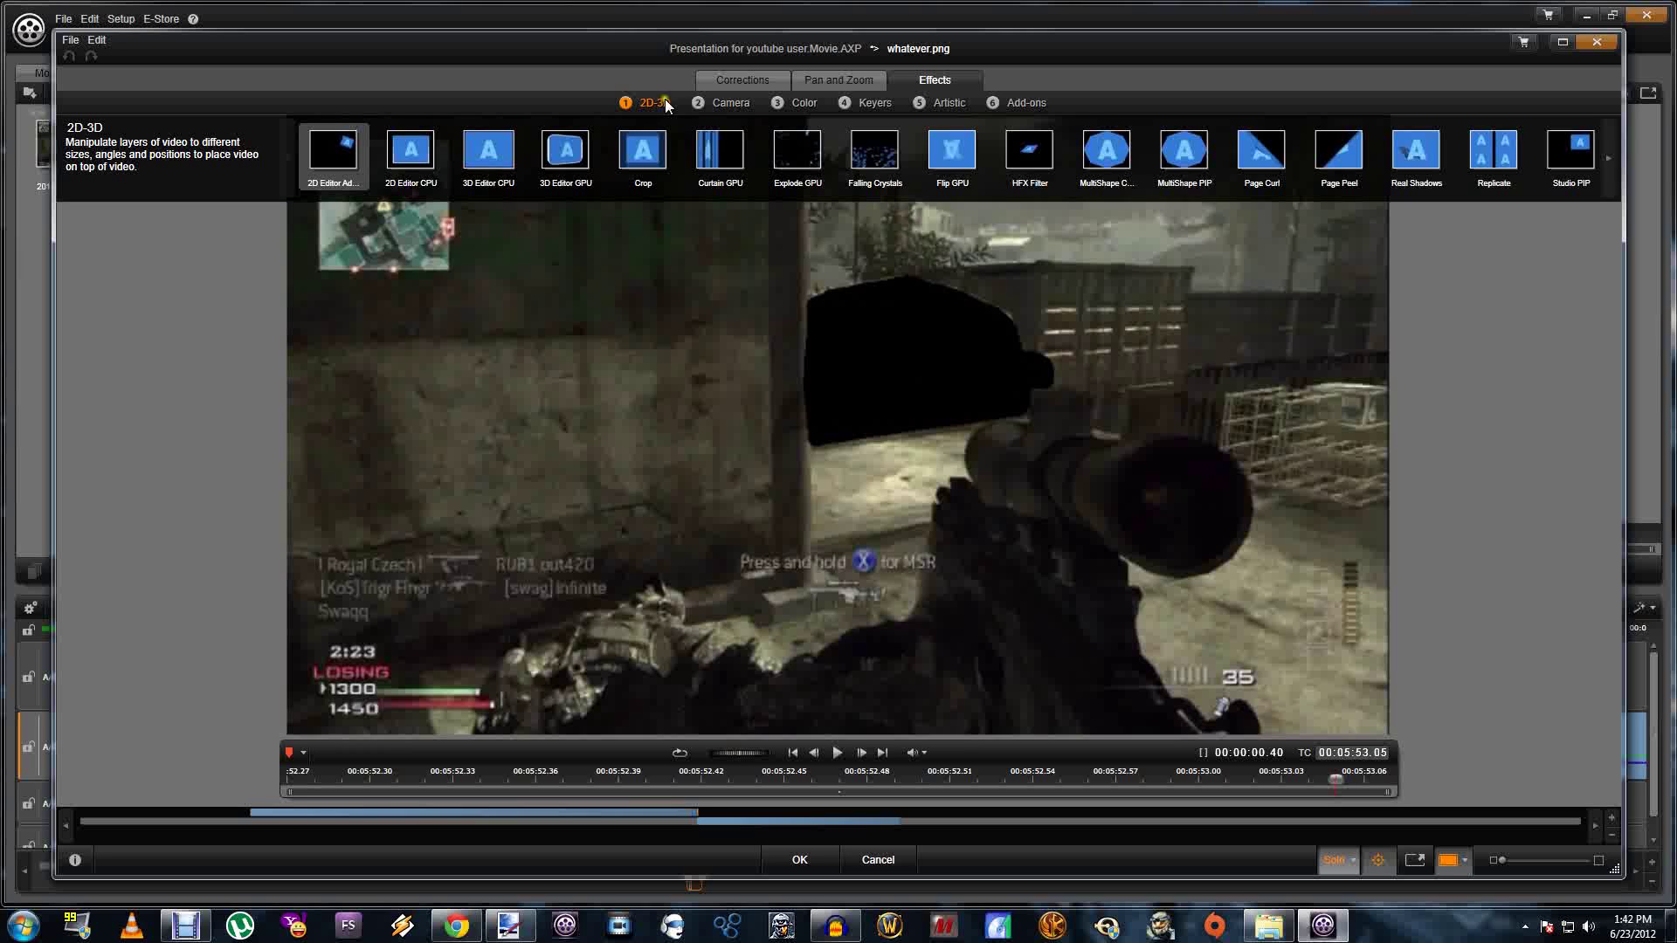
pyautogui.click(722, 103)
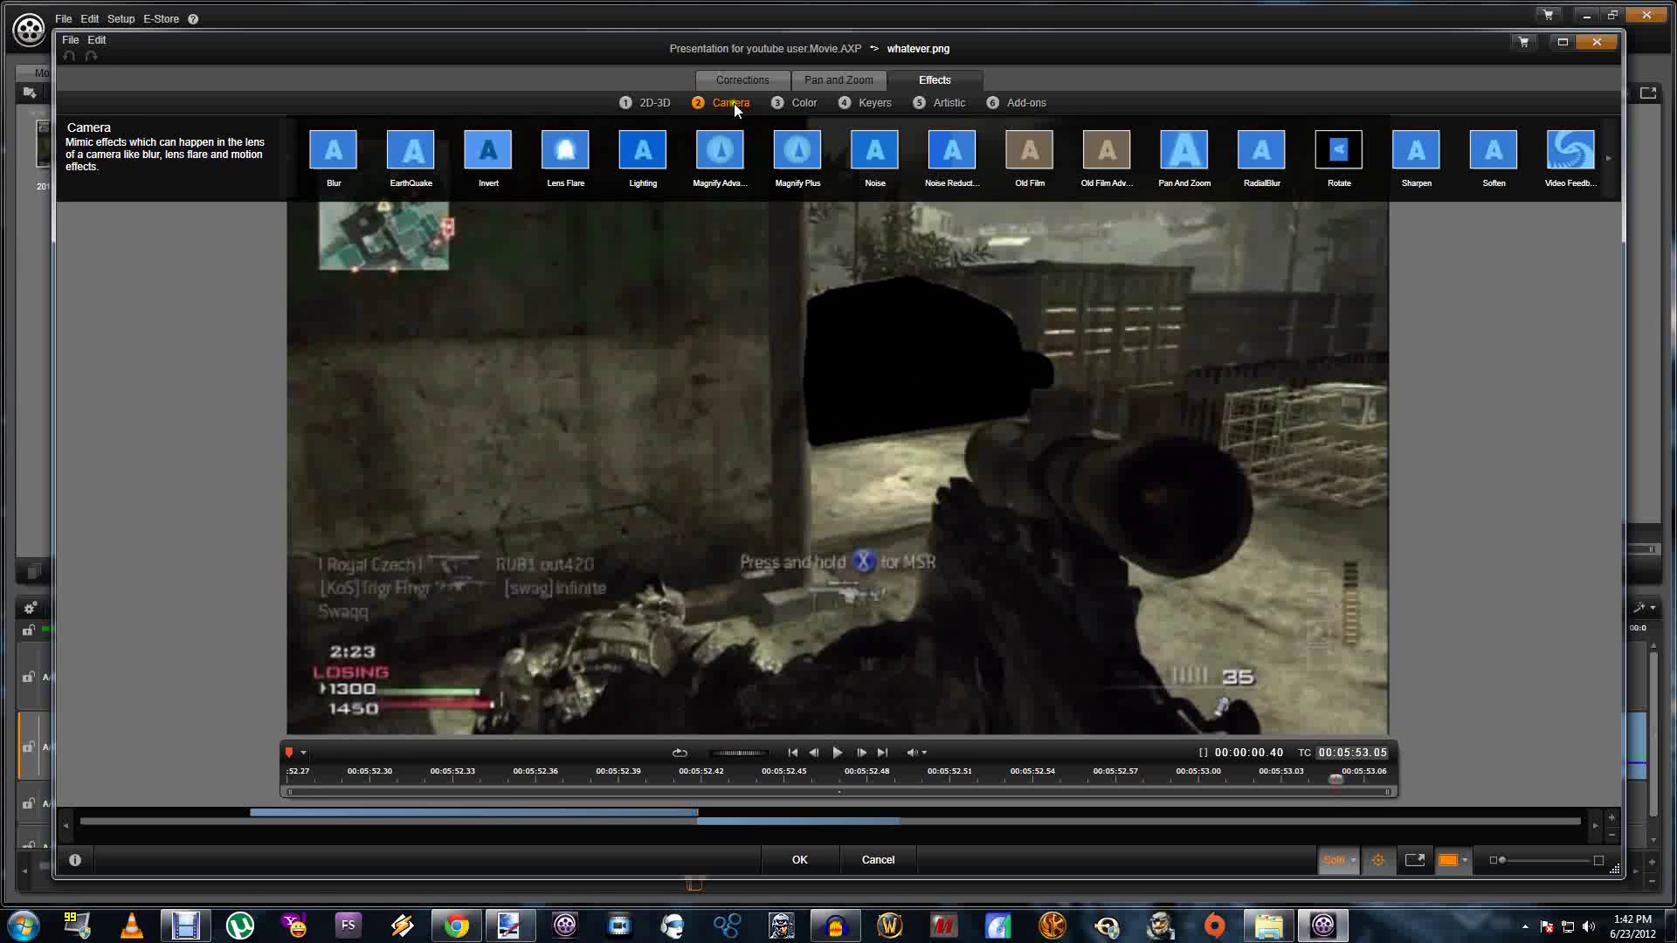
pyautogui.click(734, 103)
pyautogui.click(731, 103)
pyautogui.click(1185, 150)
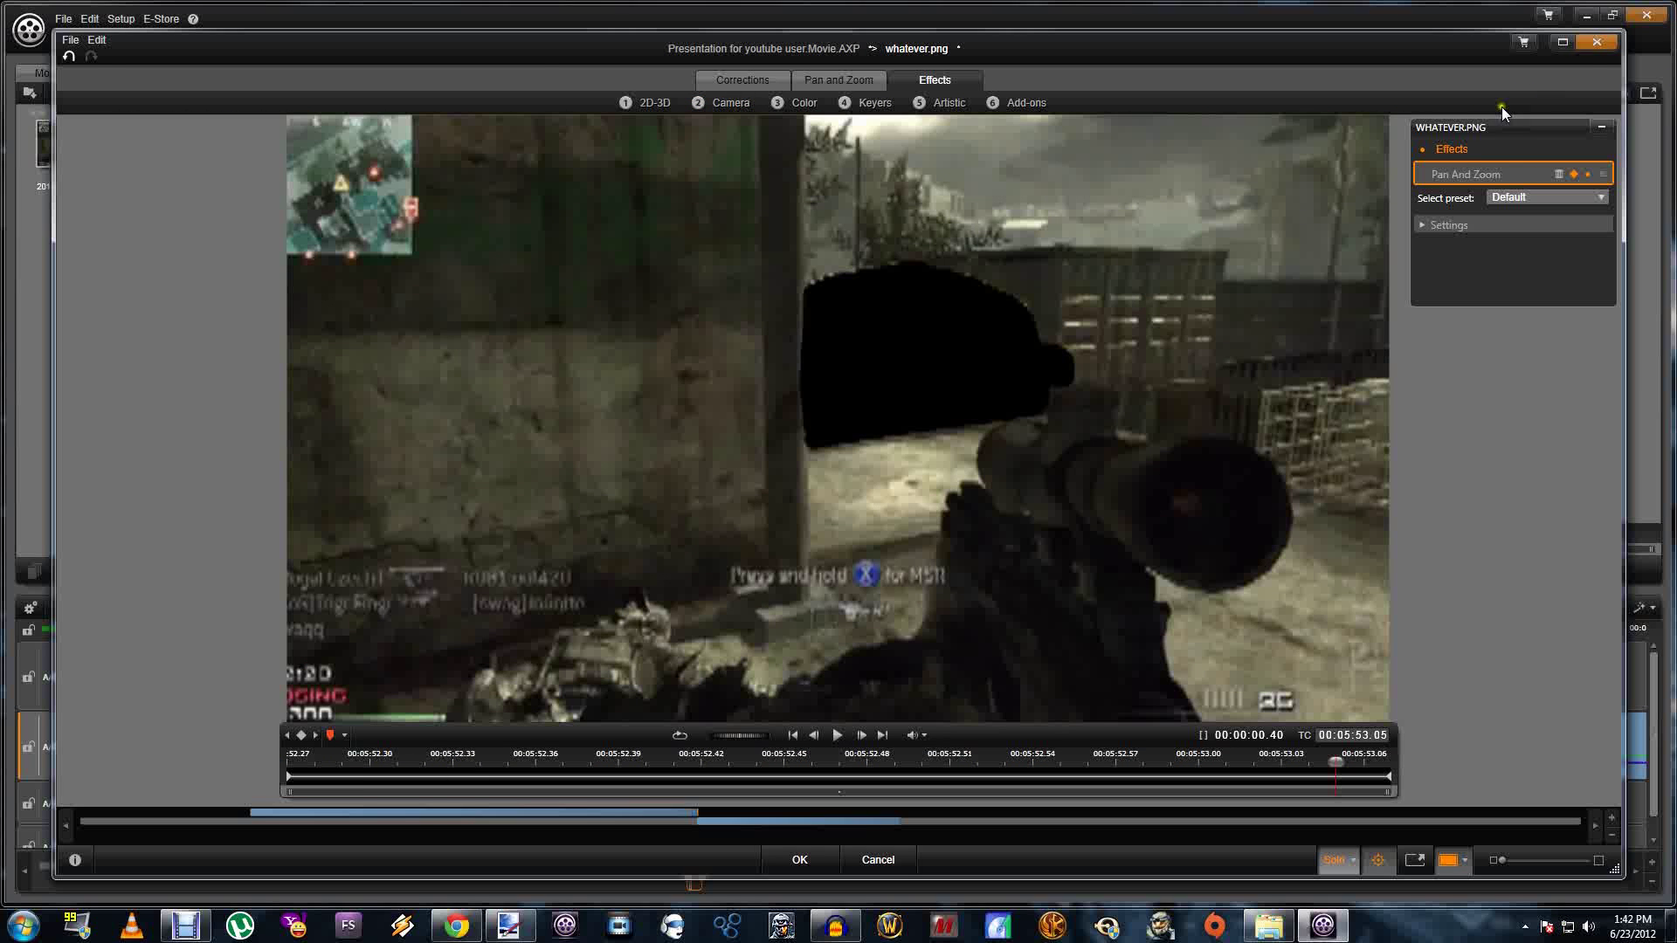
# Set the Pan And Zoom effect's zoom to 100 and horizontal position to 5.1 at the clip's end
pyautogui.click(1413, 226)
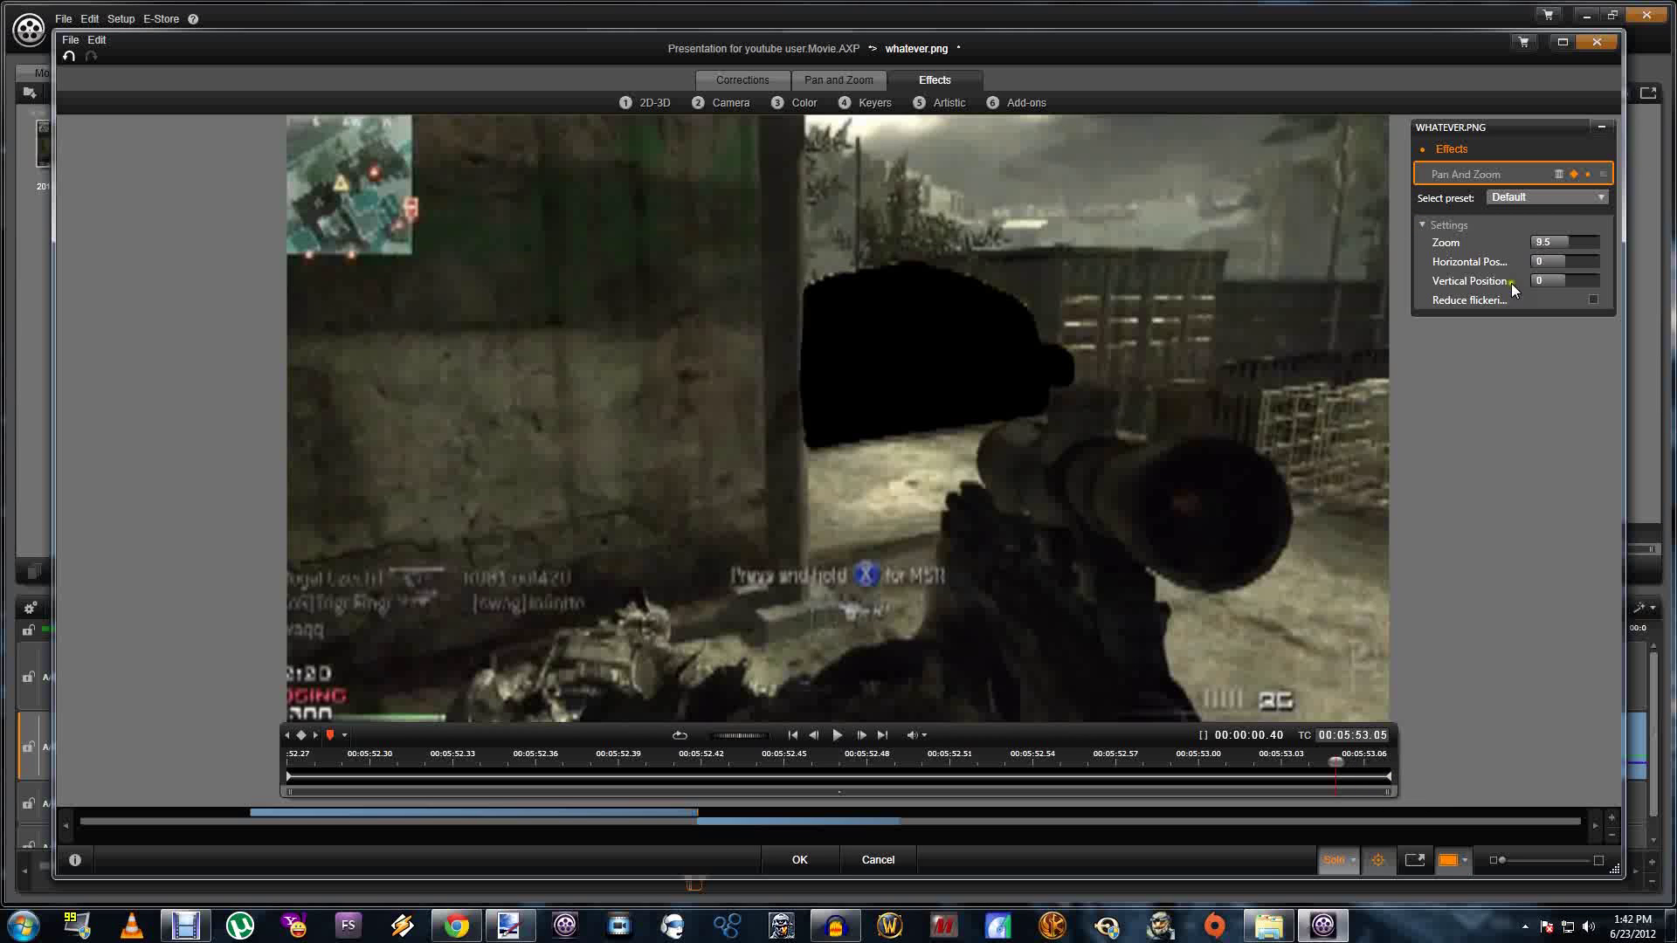
pyautogui.click(291, 761)
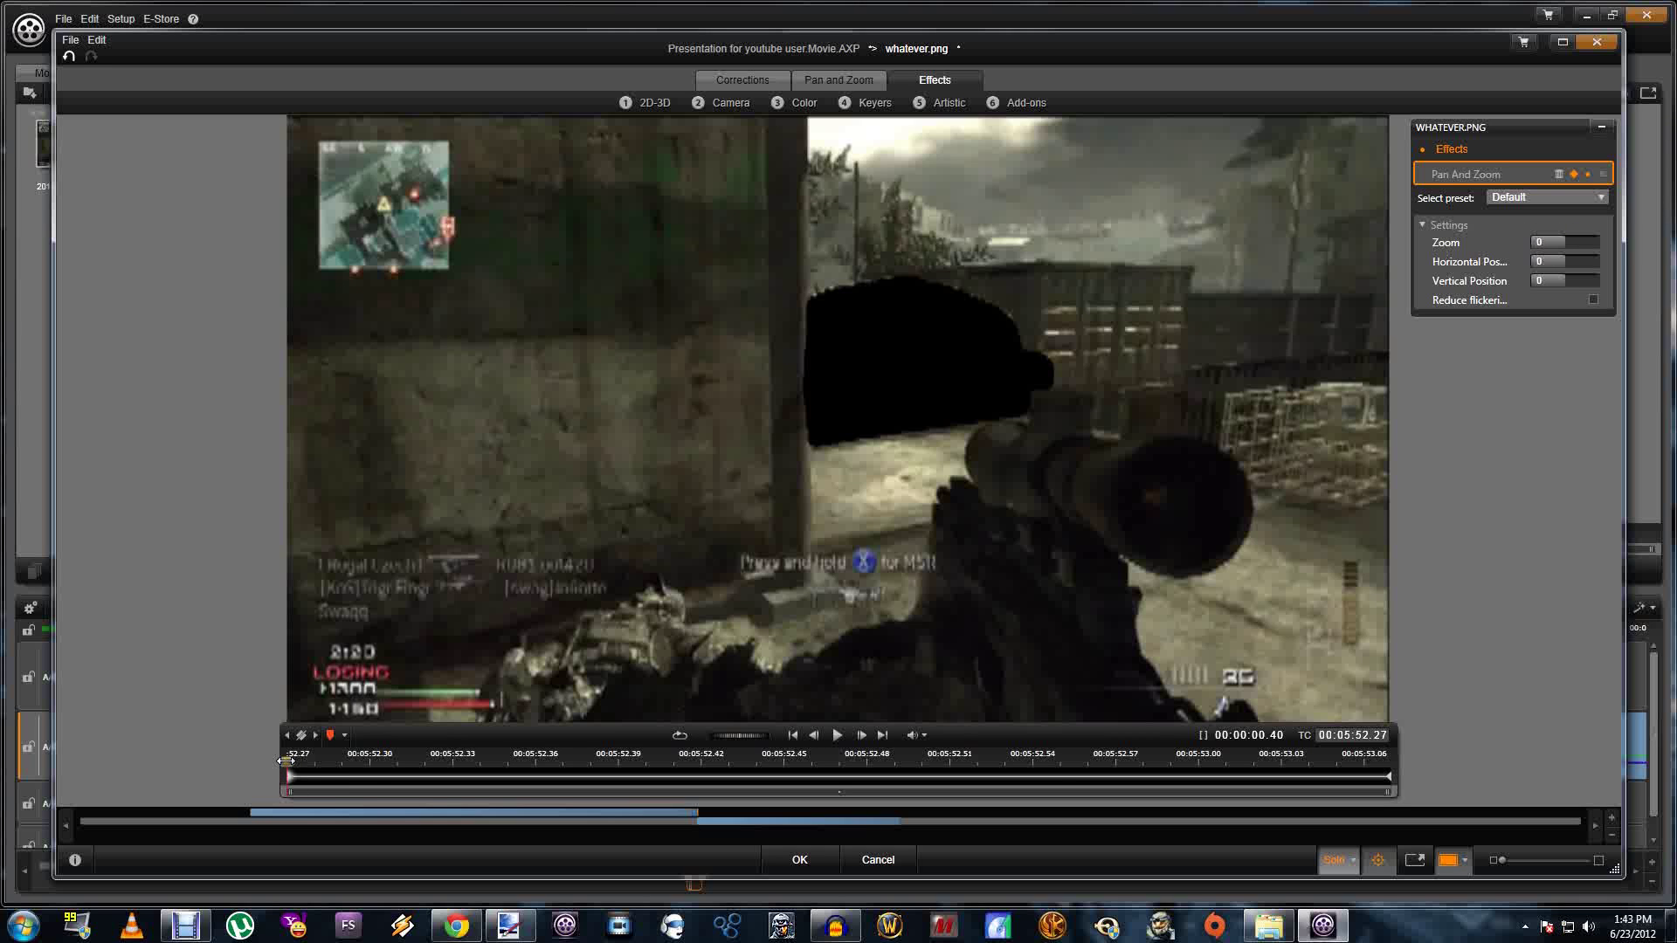
pyautogui.moveTo(287, 761); pyautogui.dragTo(1396, 774)
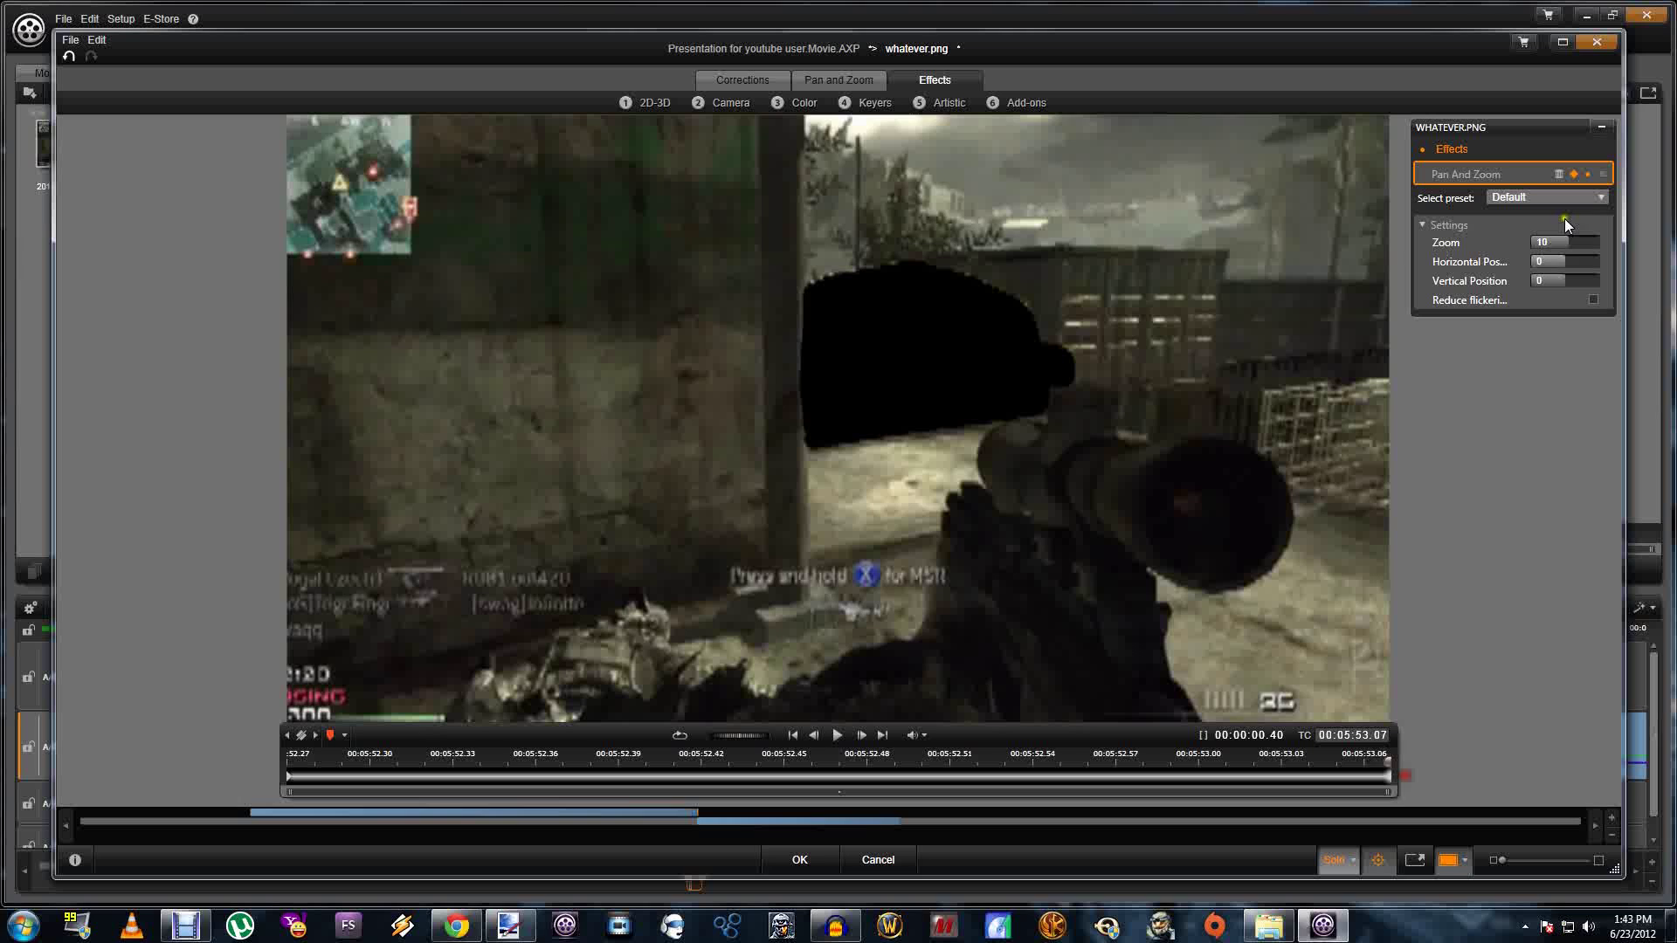
pyautogui.moveTo(1564, 244); pyautogui.dragTo(1660, 247)
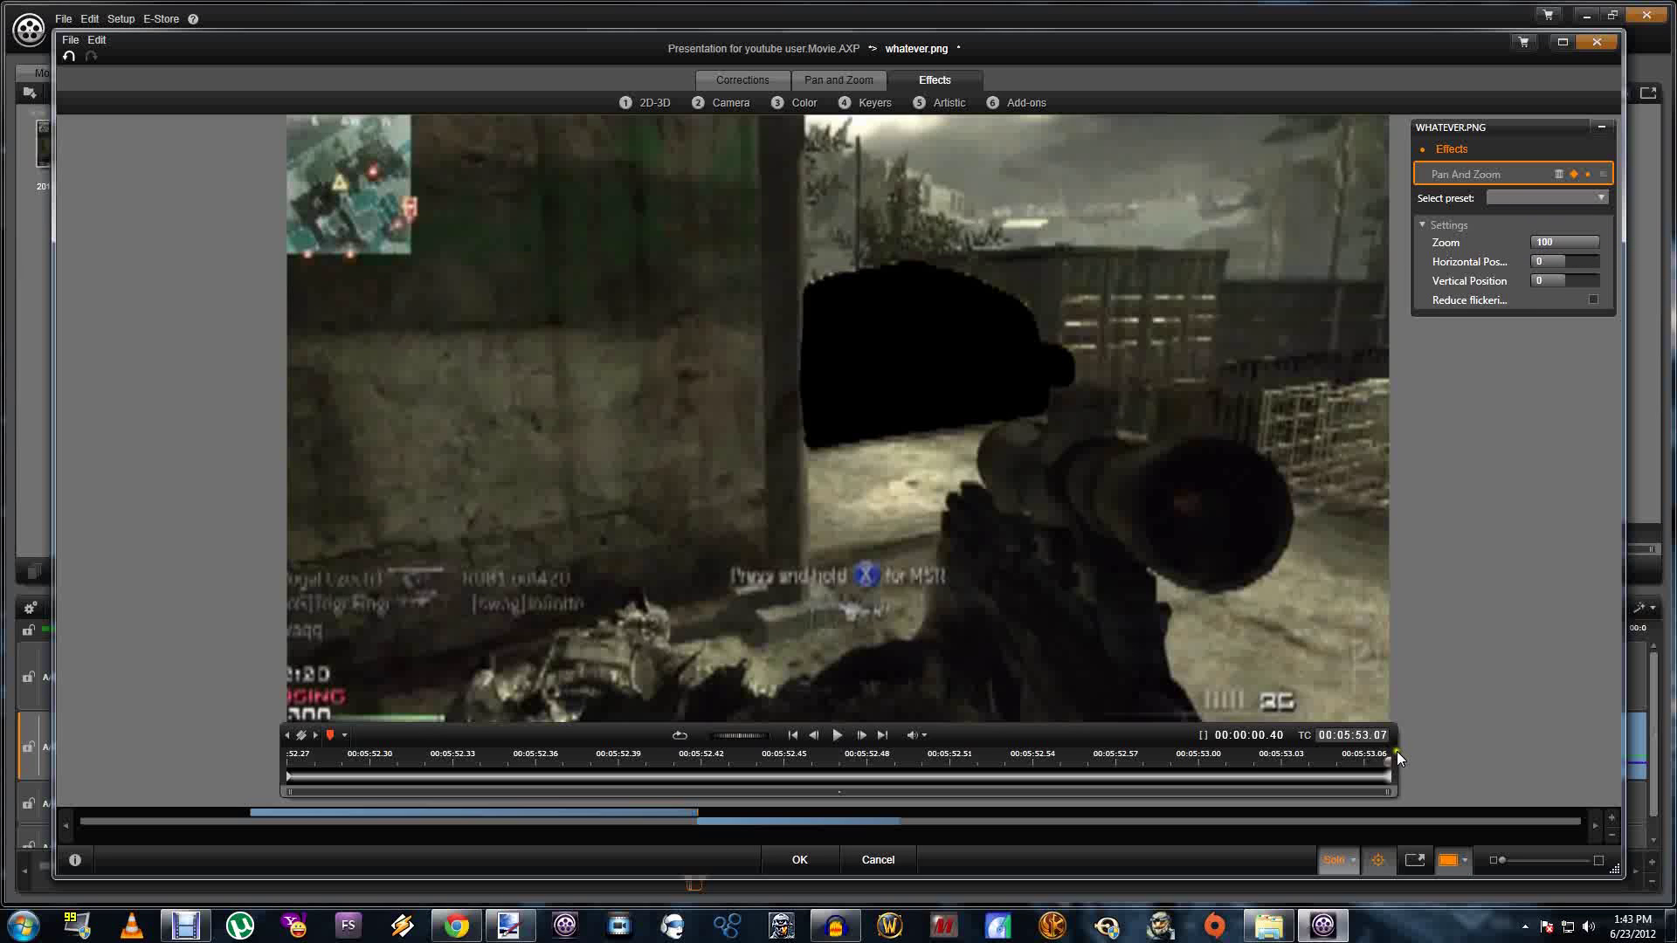
pyautogui.moveTo(1383, 758)
pyautogui.mouseDown()
pyautogui.moveTo(1366, 760)
pyautogui.moveTo(1392, 760)
pyautogui.mouseUp()
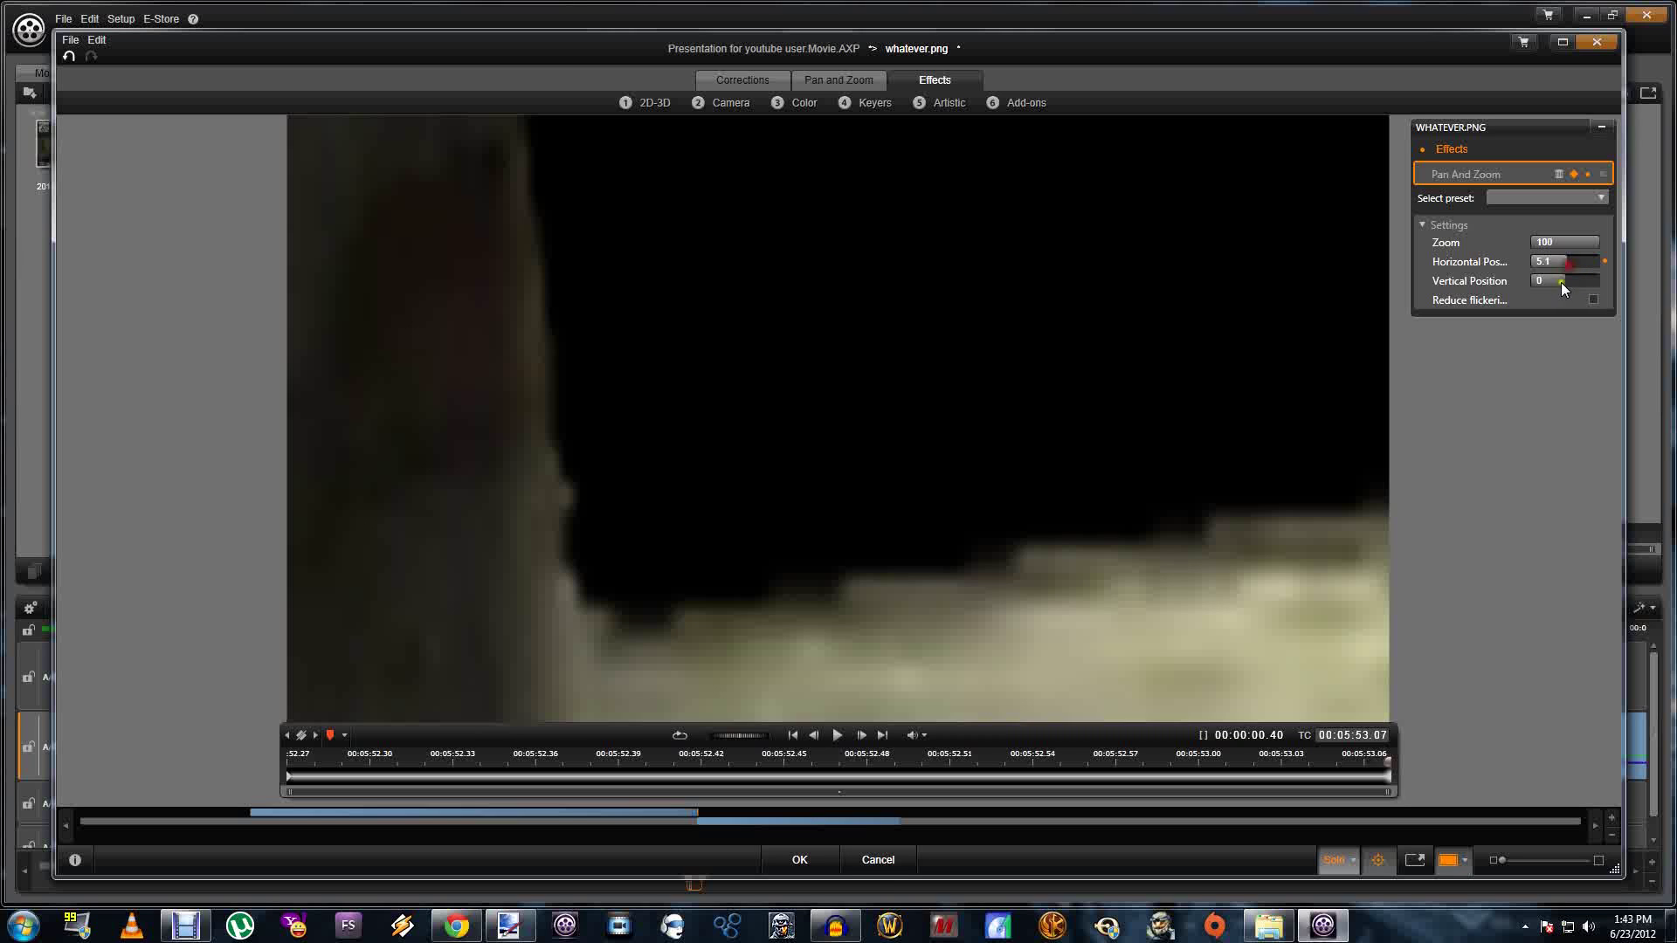
# Shift the zoomed image near the clip's end to about -7.5 horizontally and -15.236 vertically so the cut-out fills the frame, and apply the effect
pyautogui.moveTo(1563, 288); pyautogui.dragTo(1583, 297)
pyautogui.moveTo(1384, 765); pyautogui.dragTo(1391, 763)
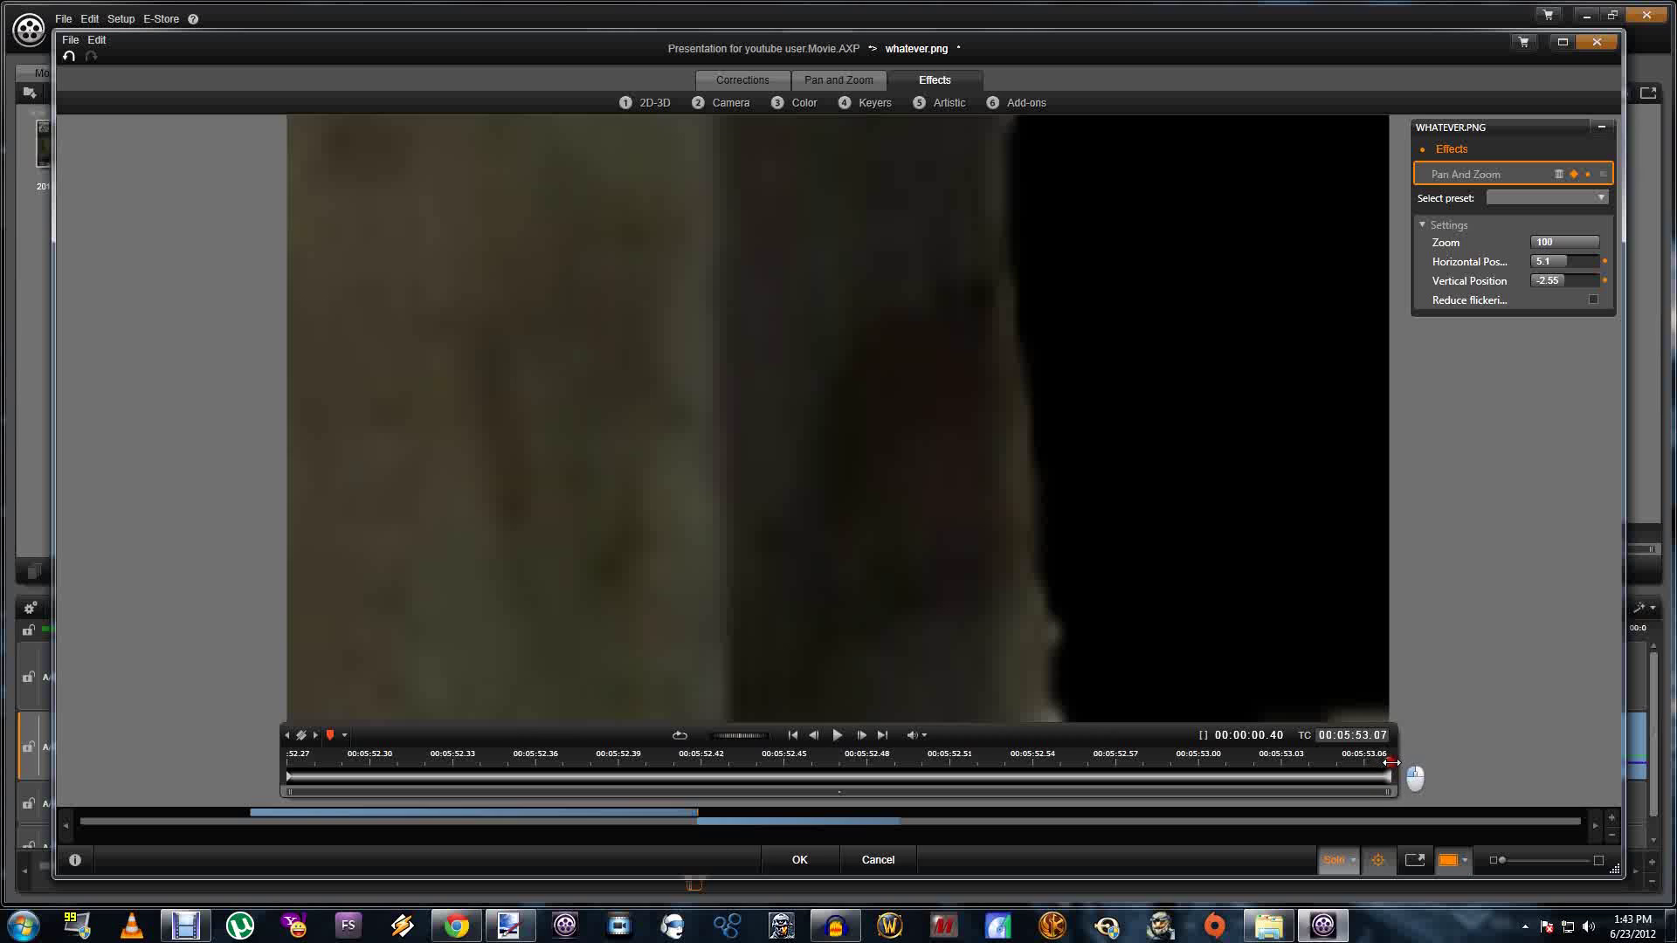
pyautogui.moveTo(1561, 262); pyautogui.dragTo(1550, 262)
pyautogui.moveTo(1388, 759); pyautogui.dragTo(1369, 759)
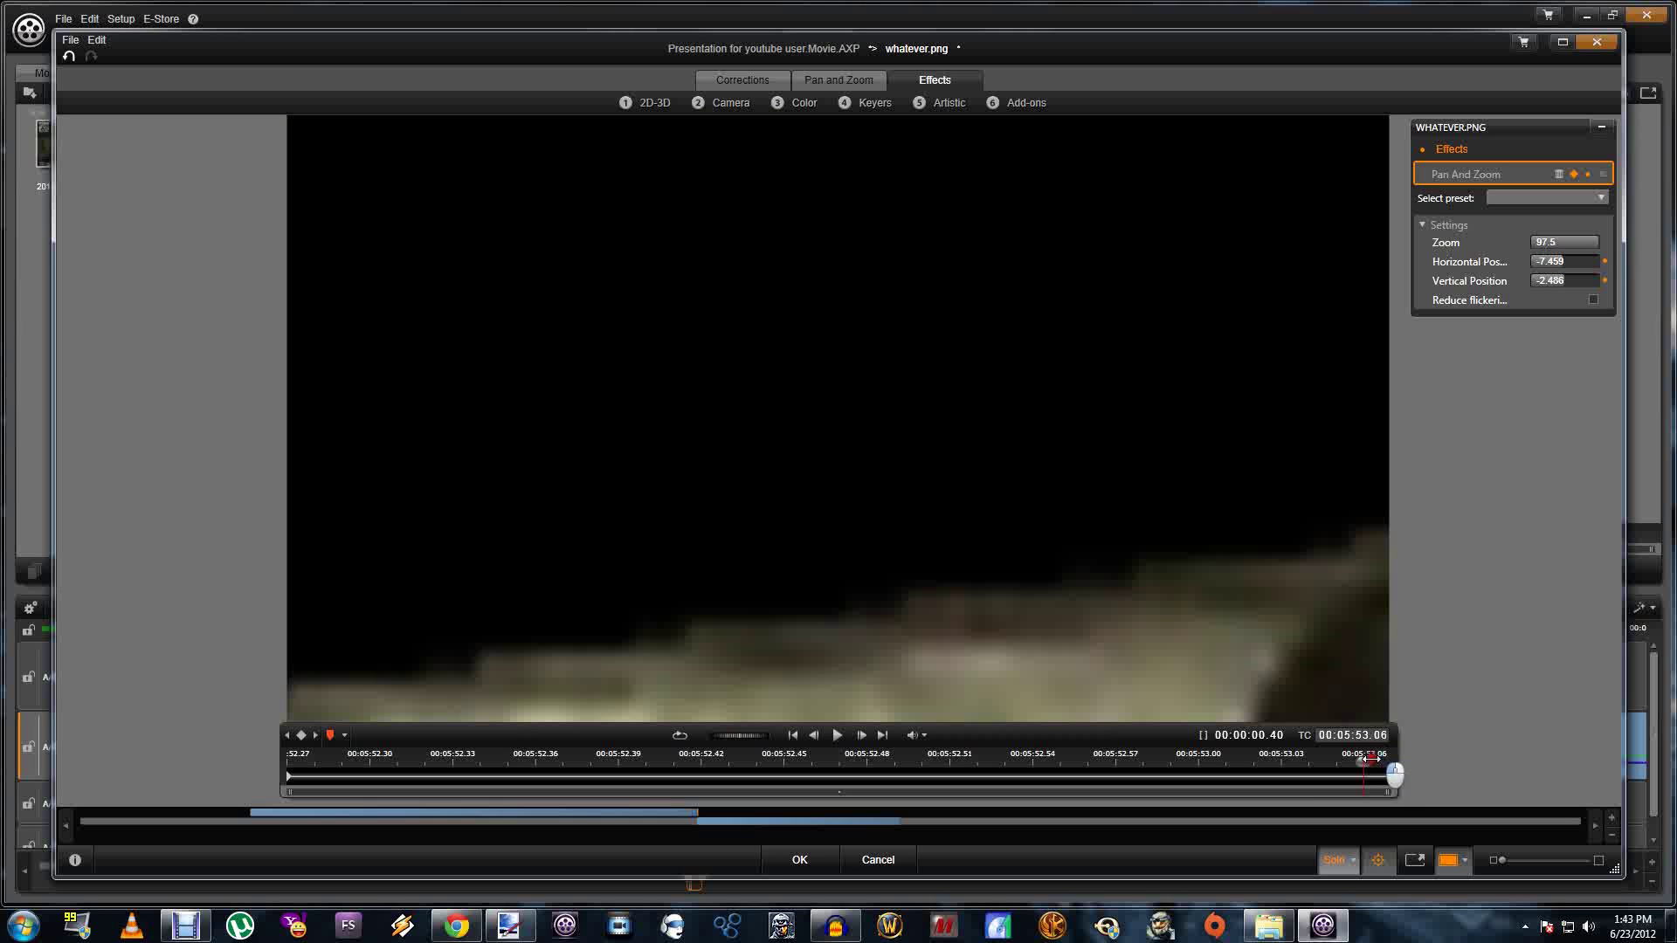
pyautogui.moveTo(1539, 279)
pyautogui.mouseDown()
pyautogui.moveTo(1581, 302)
pyautogui.moveTo(1538, 316)
pyautogui.moveTo(1586, 301)
pyautogui.moveTo(1546, 306)
pyautogui.mouseUp()
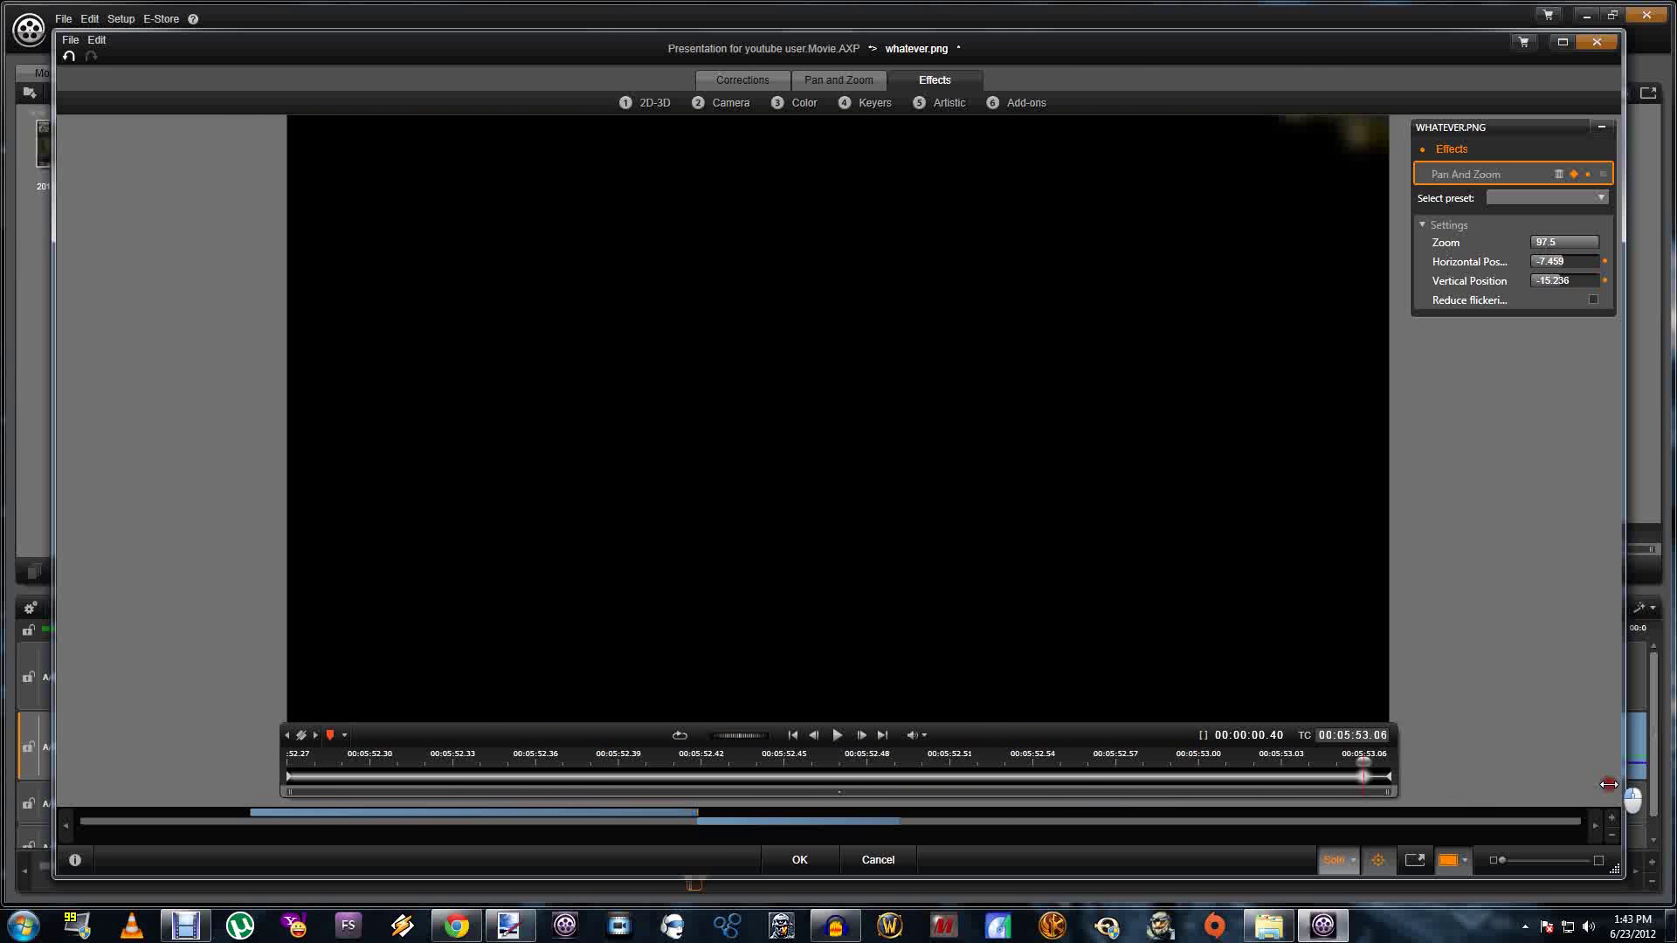
pyautogui.click(797, 857)
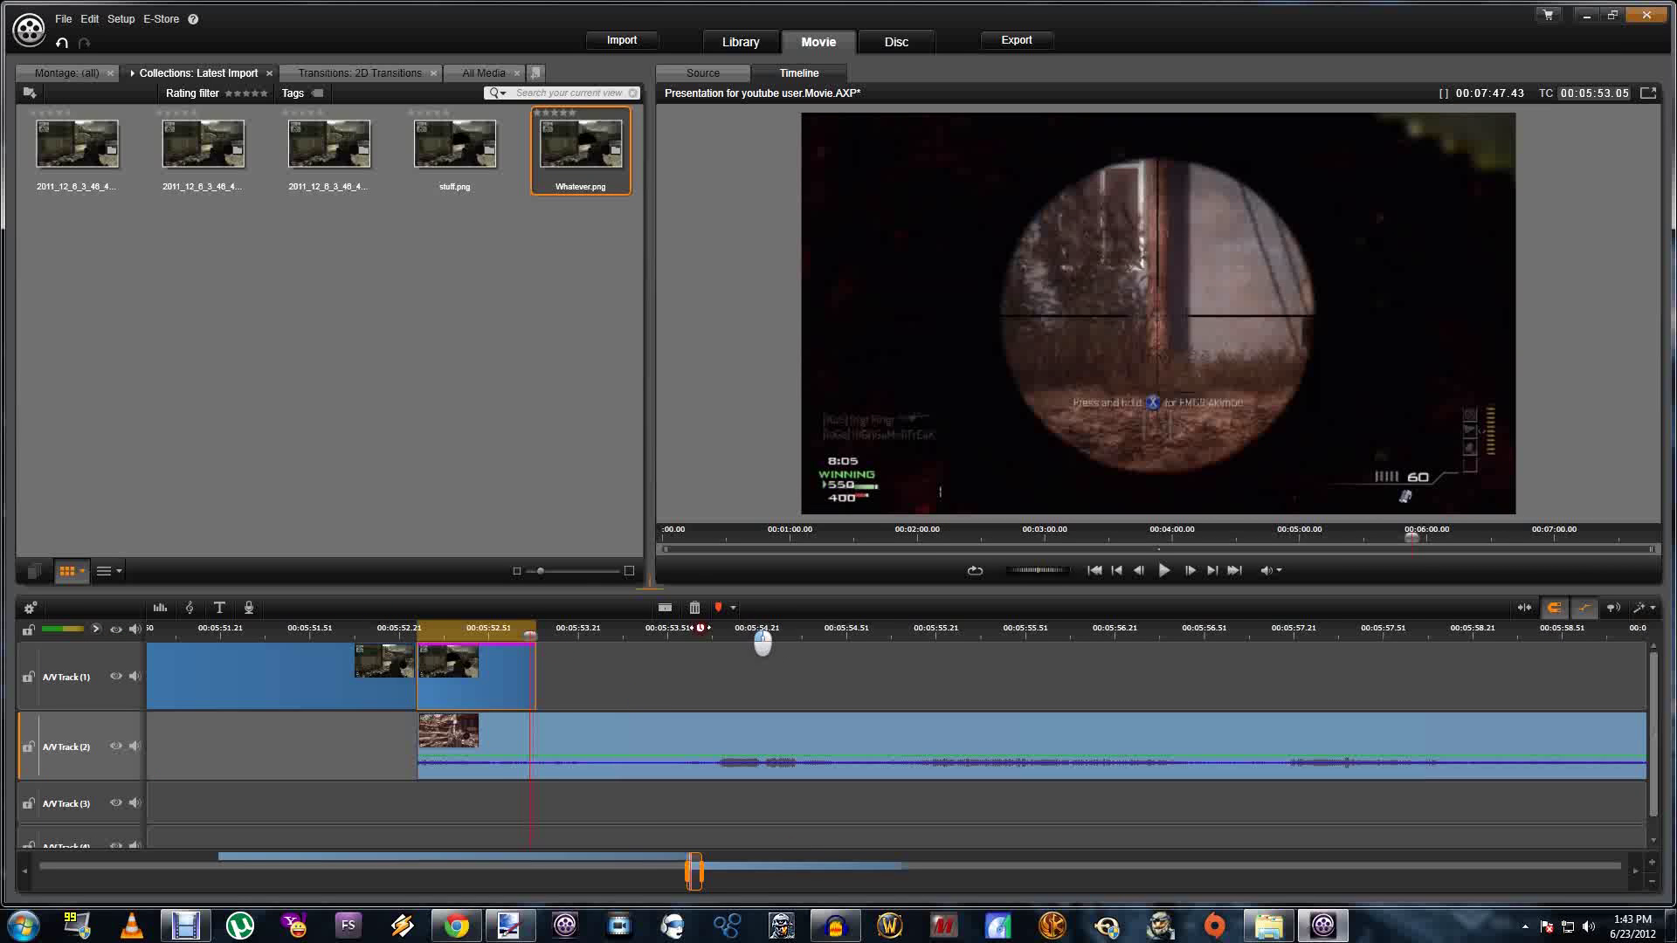
# Play the movie from about 00:05:47 through the zoom transition into the second gameplay clip
pyautogui.moveTo(700, 628); pyautogui.dragTo(575, 631)
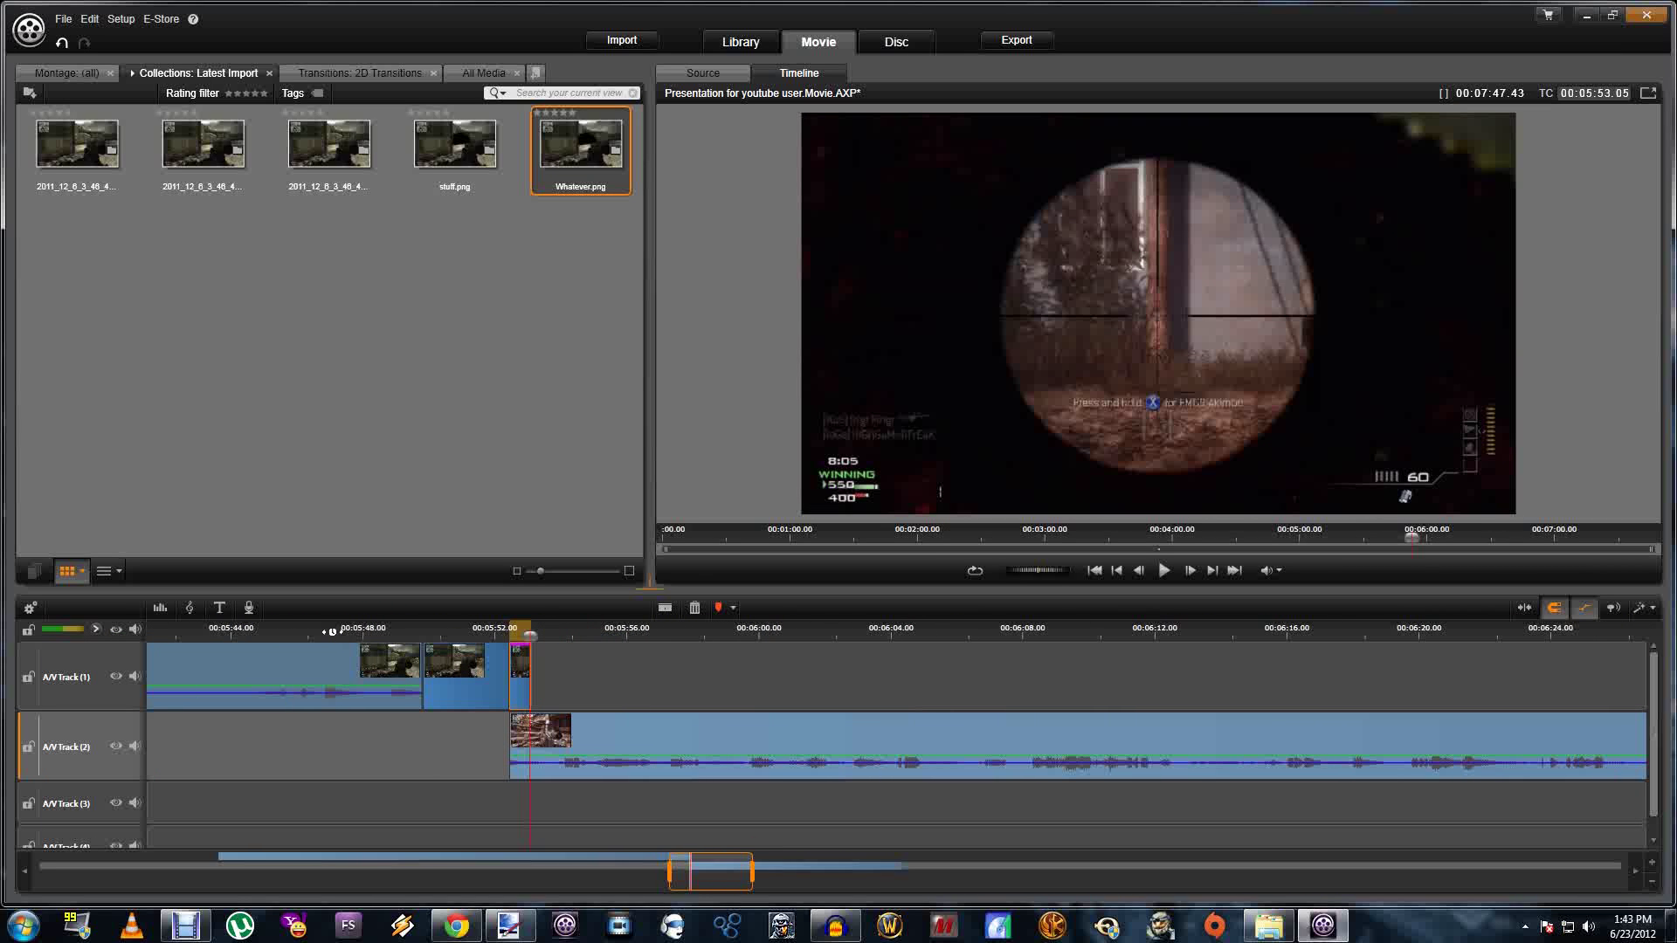
pyautogui.click(333, 630)
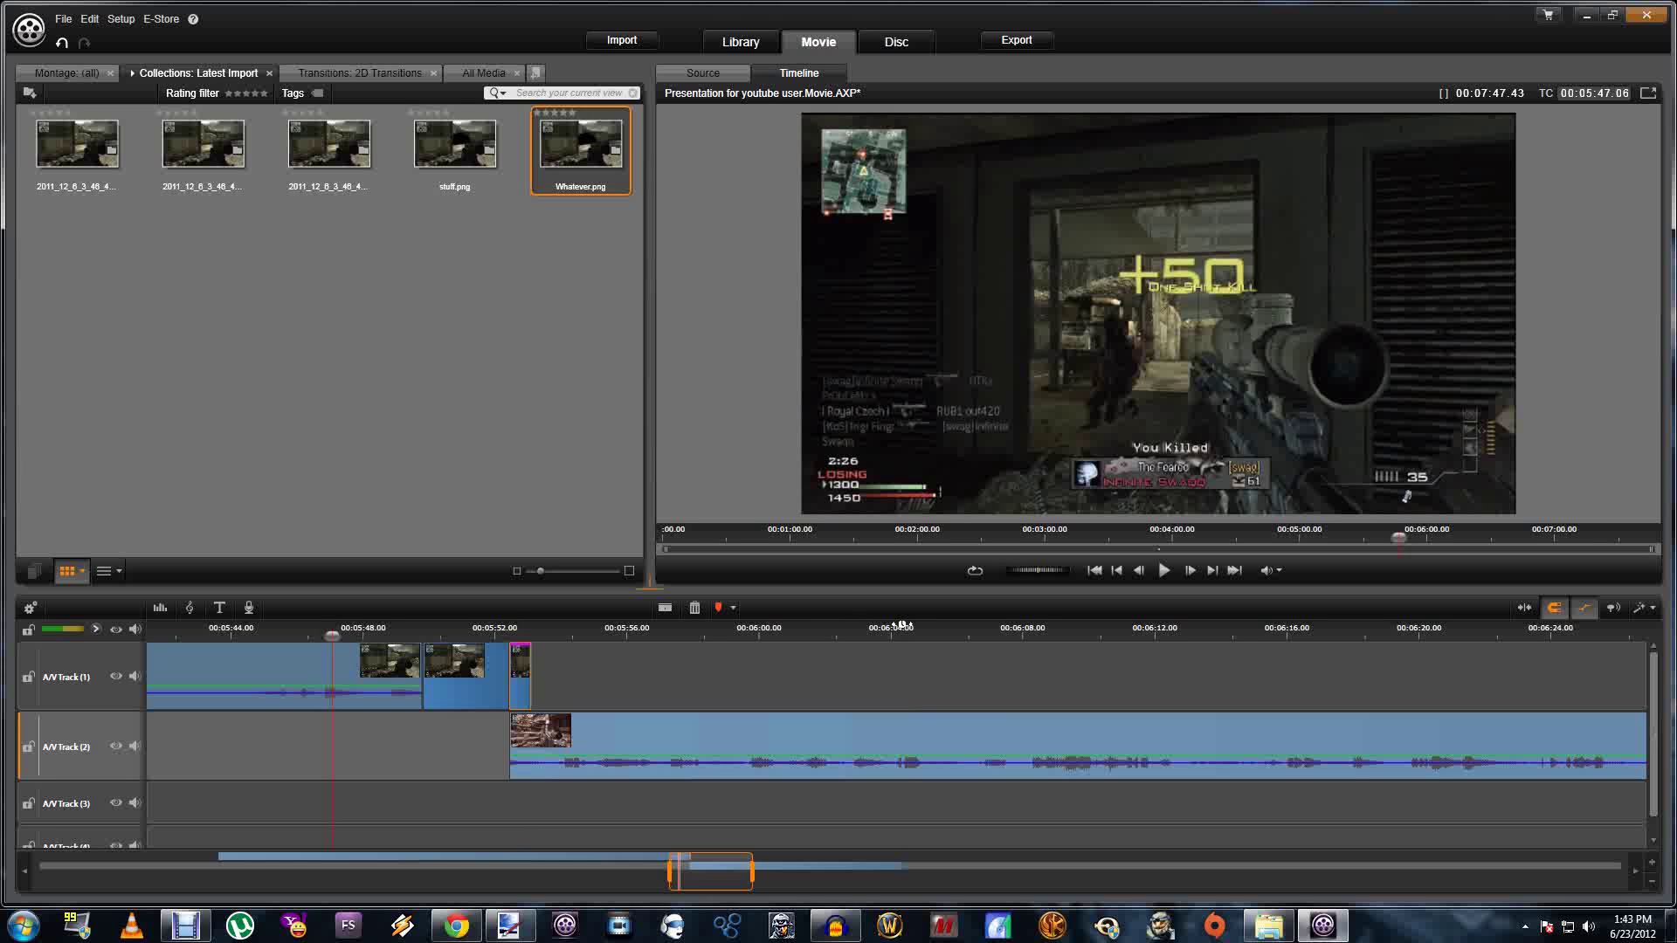
pyautogui.press('space')
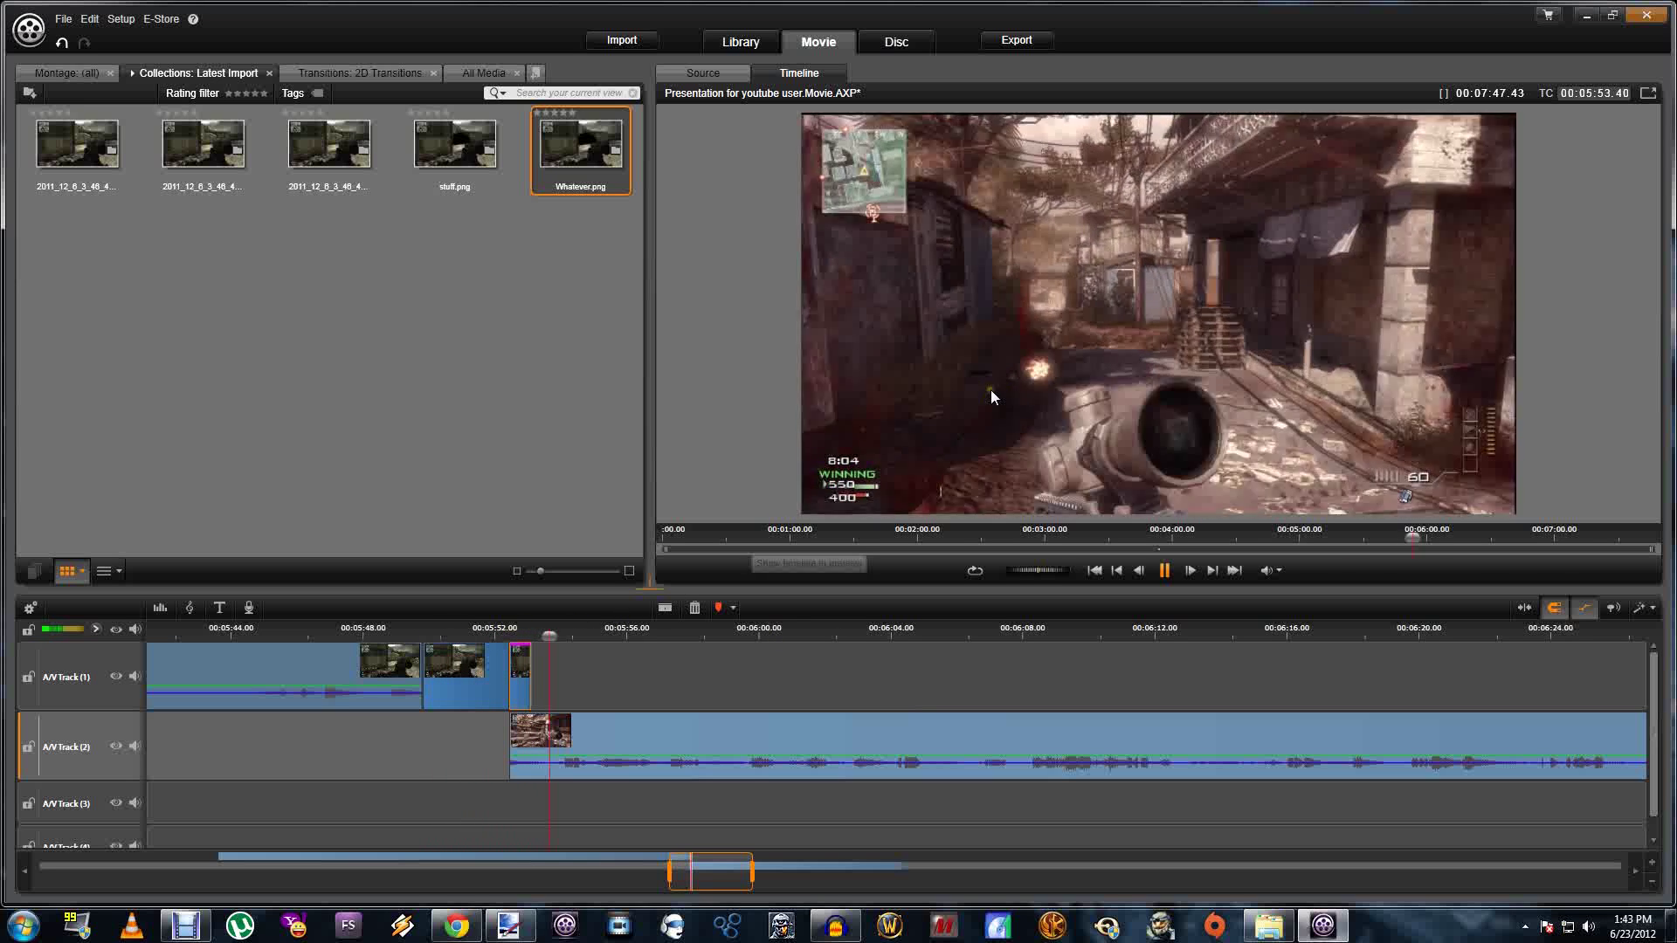
pyautogui.moveTo(753, 626); pyautogui.dragTo(633, 637)
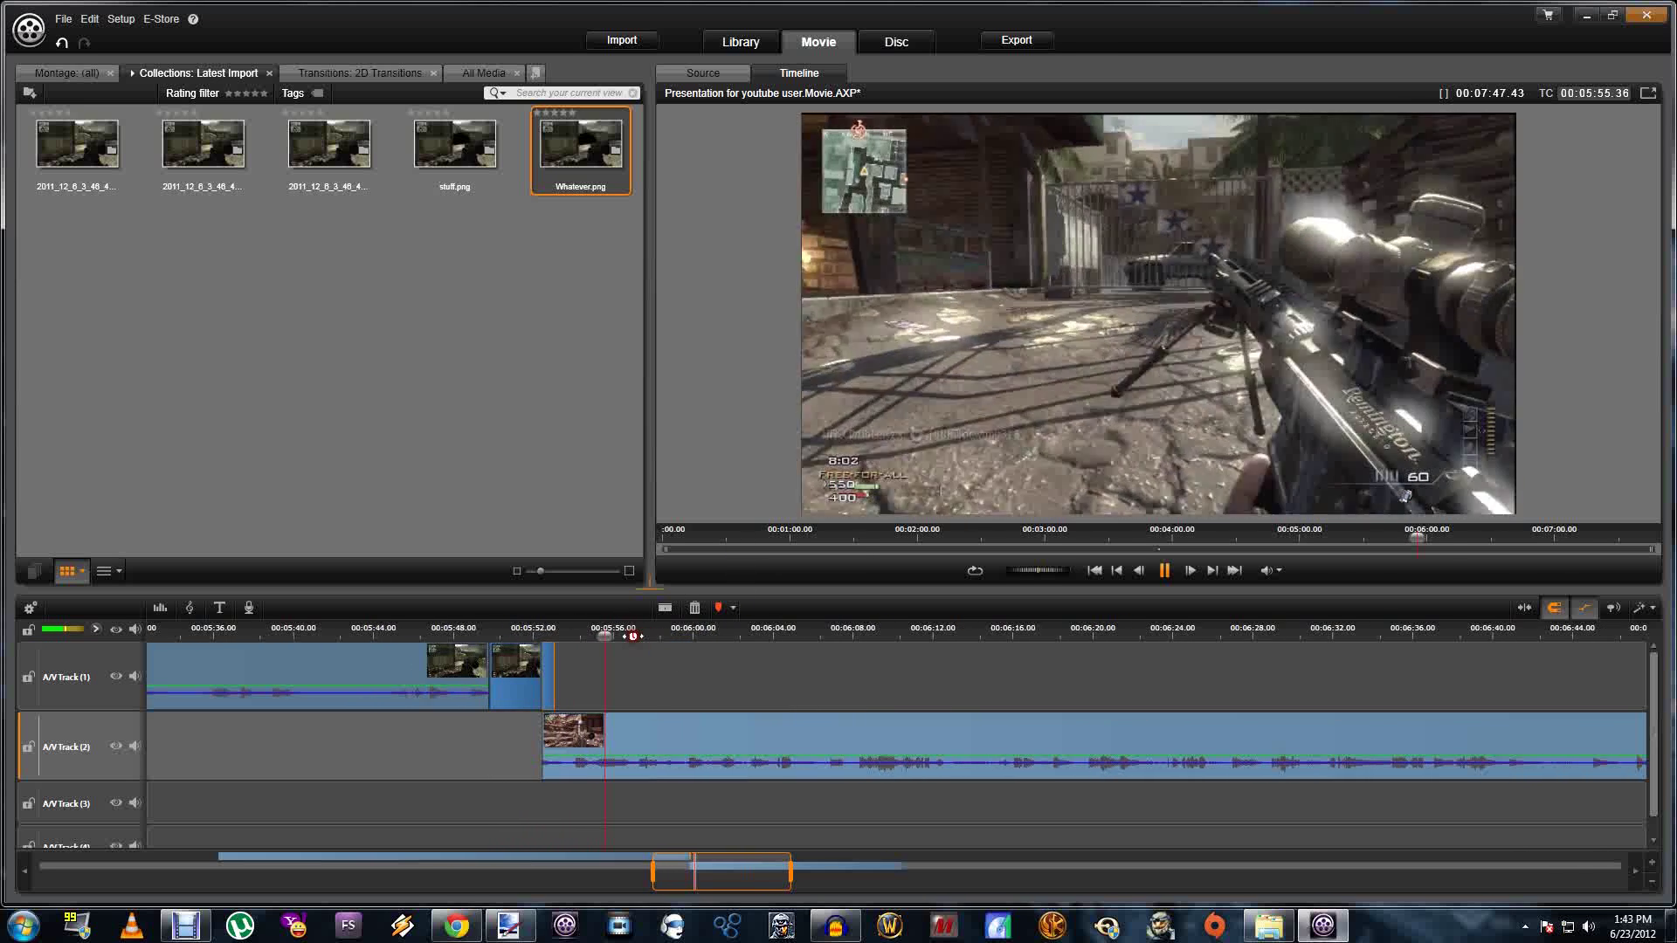
pyautogui.press('space')
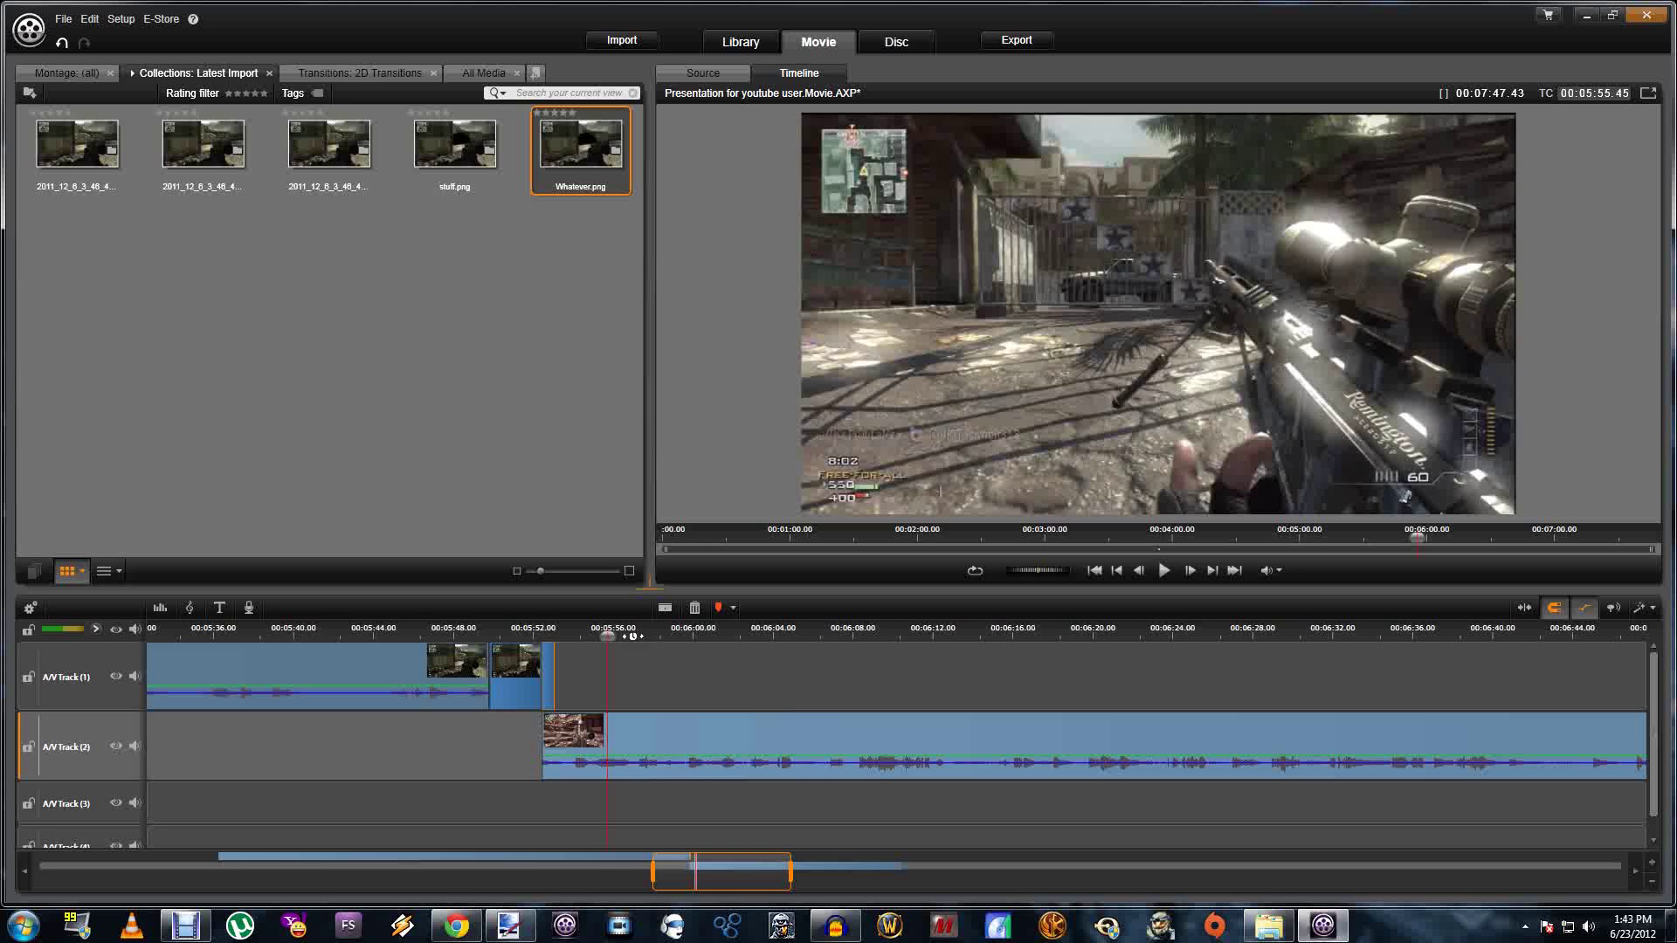